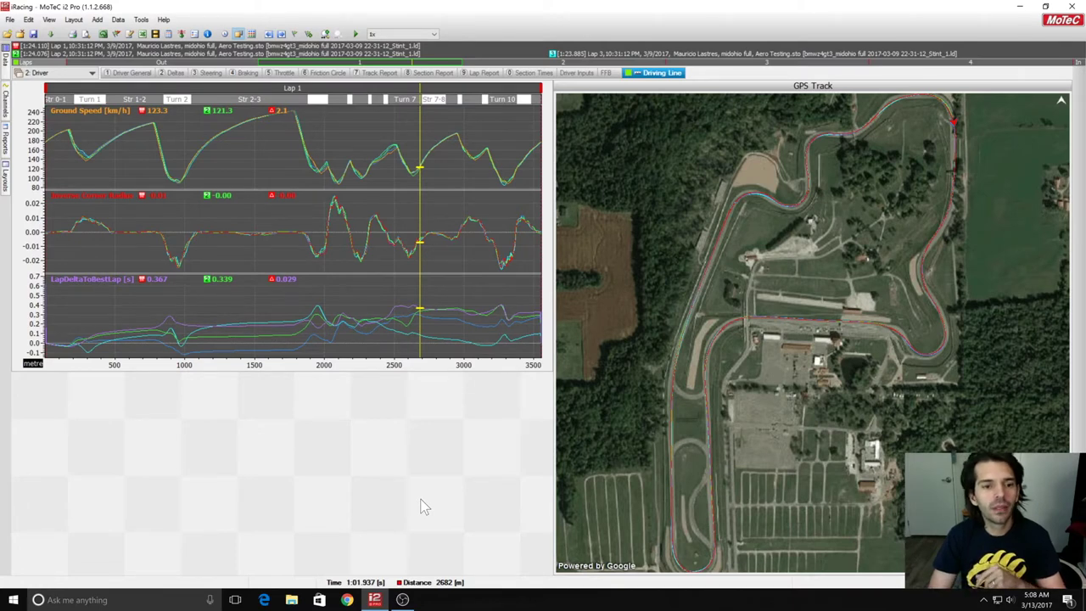
Switch to the General workbook's car setup sheet and remove the lap 2, 3 and 4 overlays, keeping lap 1.
click(75, 74)
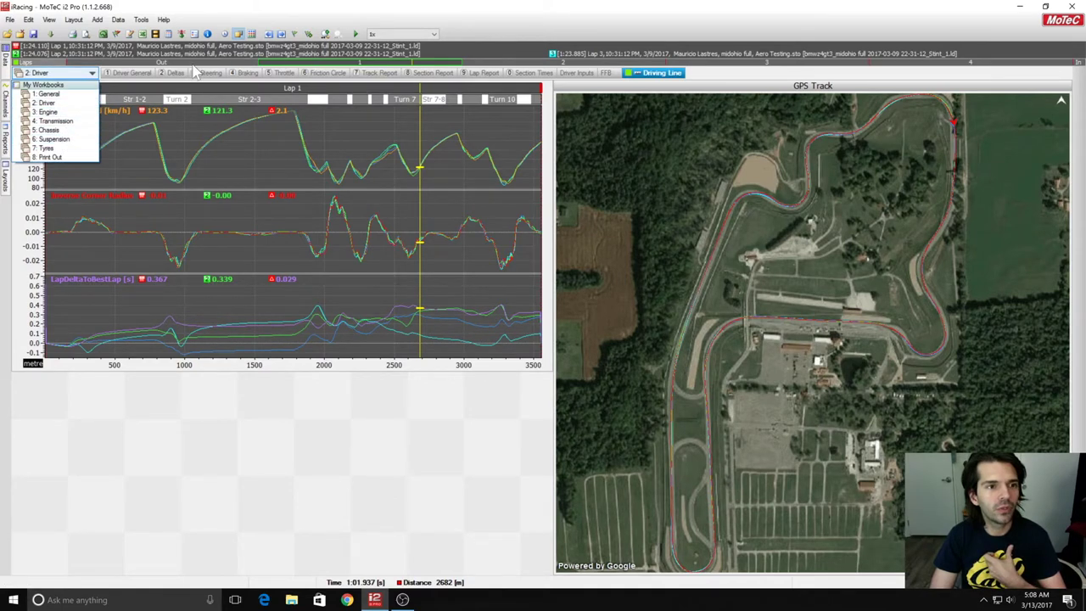
click(60, 96)
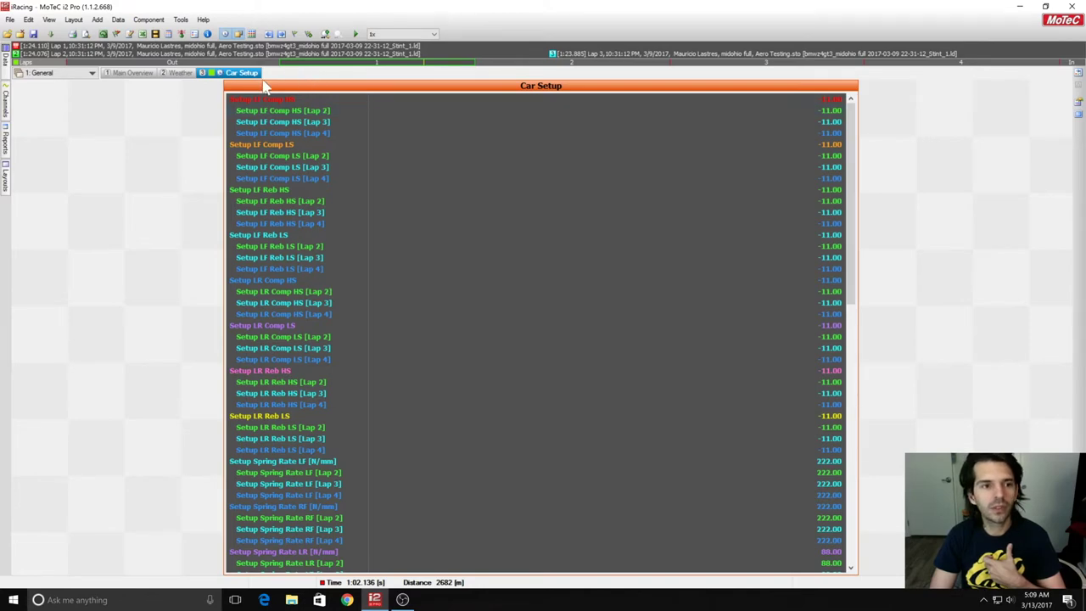
click(6, 54)
click(124, 150)
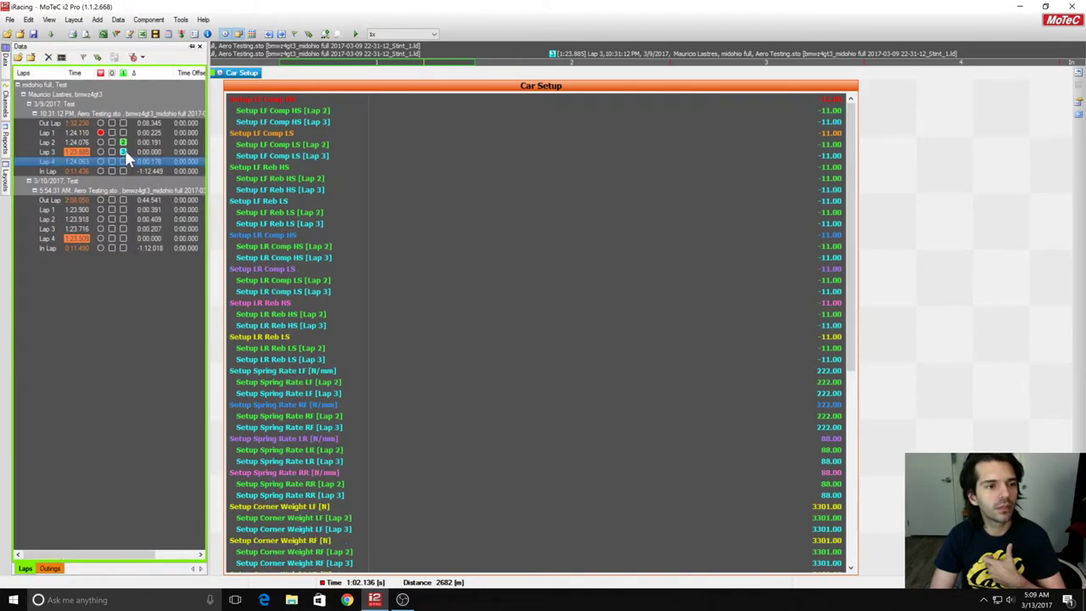
click(123, 141)
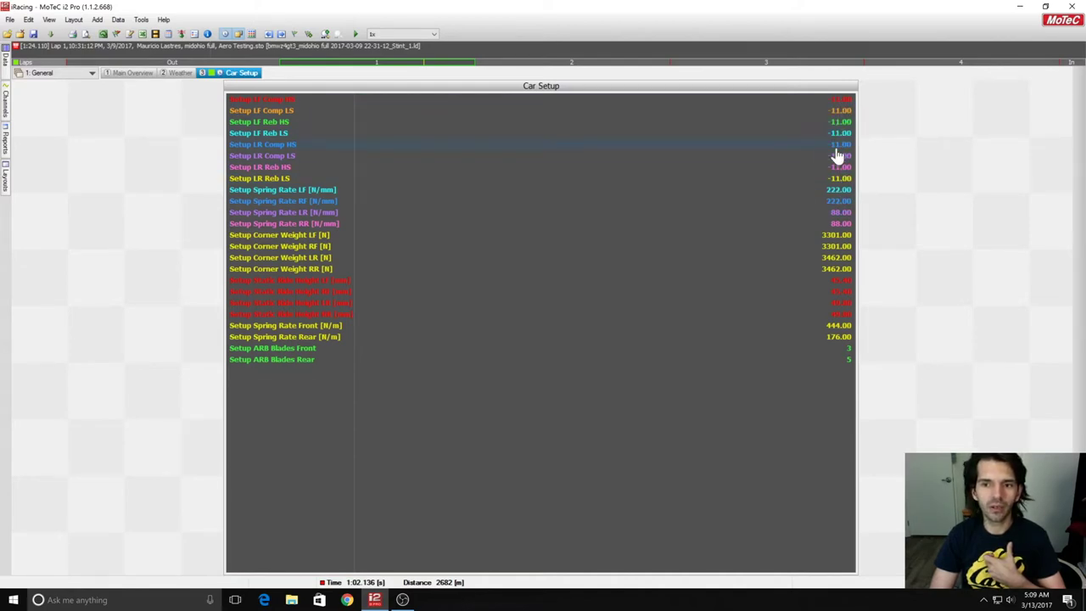
Switch to the Suspension workbook.
click(91, 73)
click(161, 154)
click(72, 76)
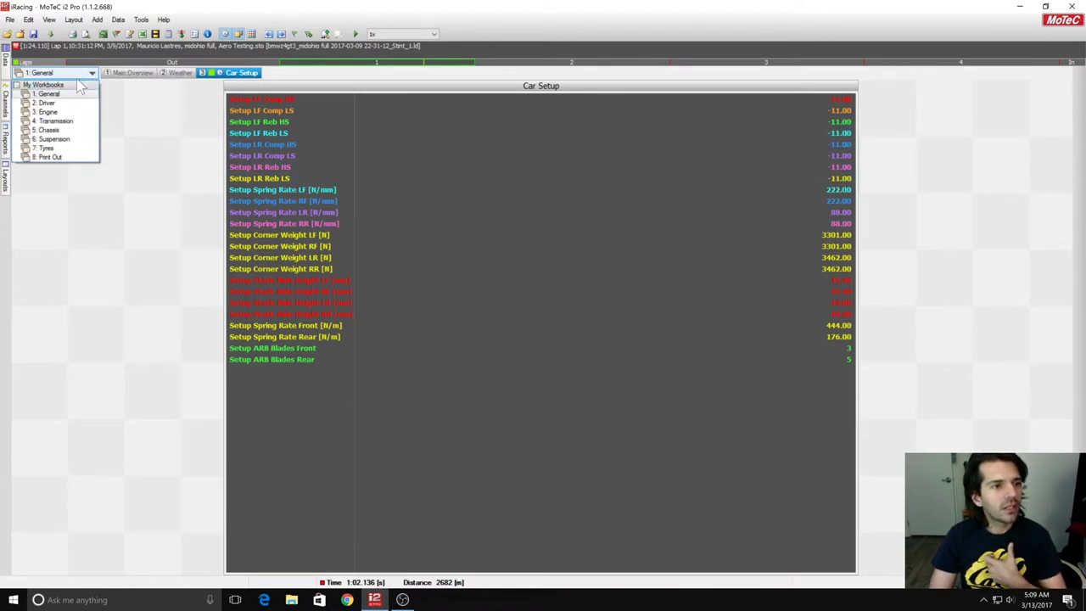
click(76, 142)
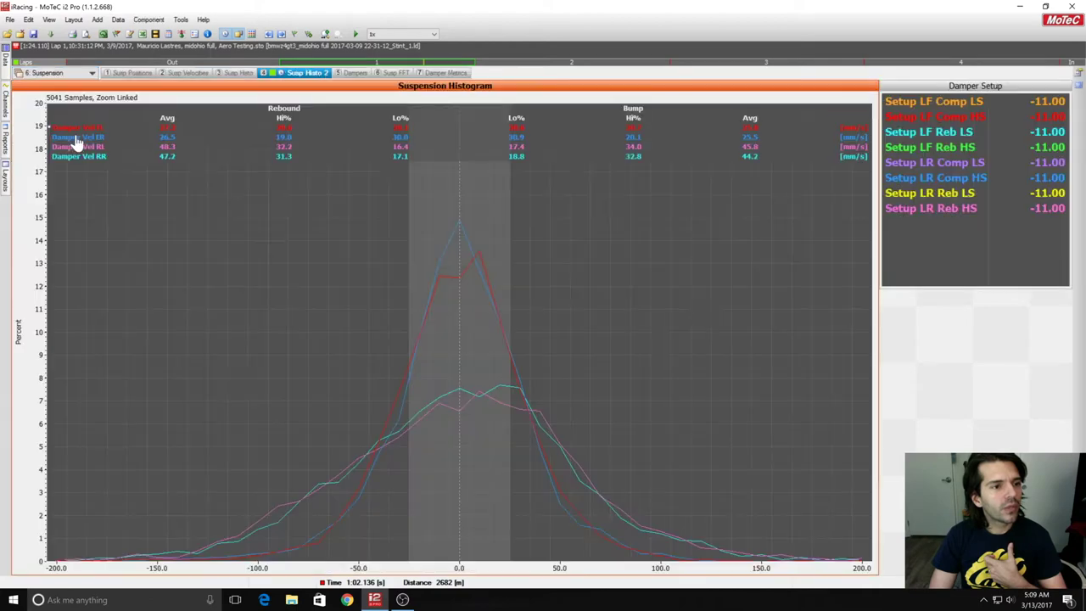
Look over the suspension positions and suspension velocities worksheets for lap 1.
click(227, 74)
click(118, 76)
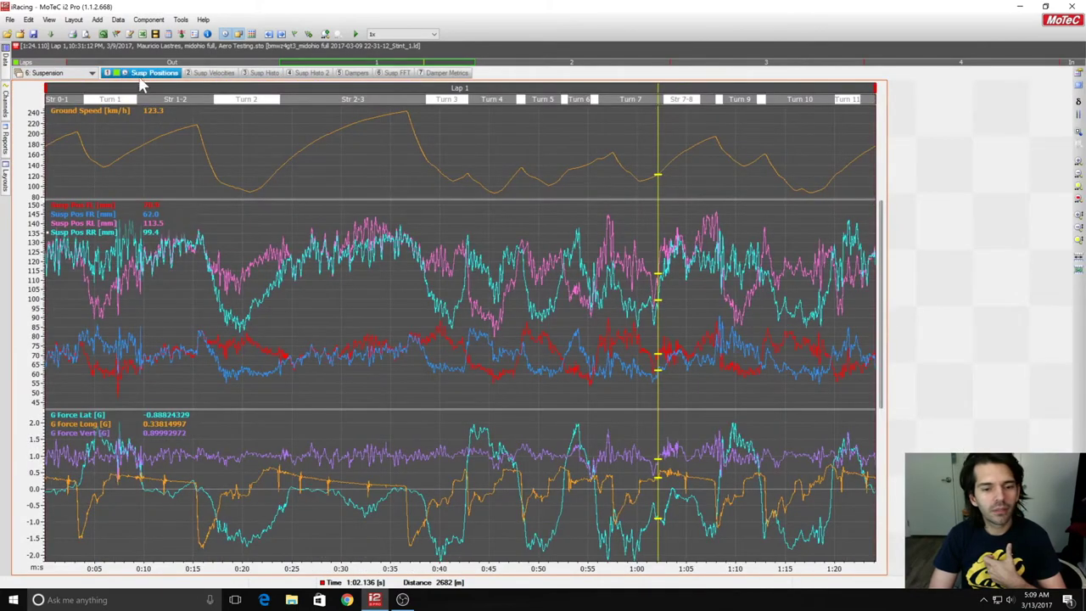
click(208, 77)
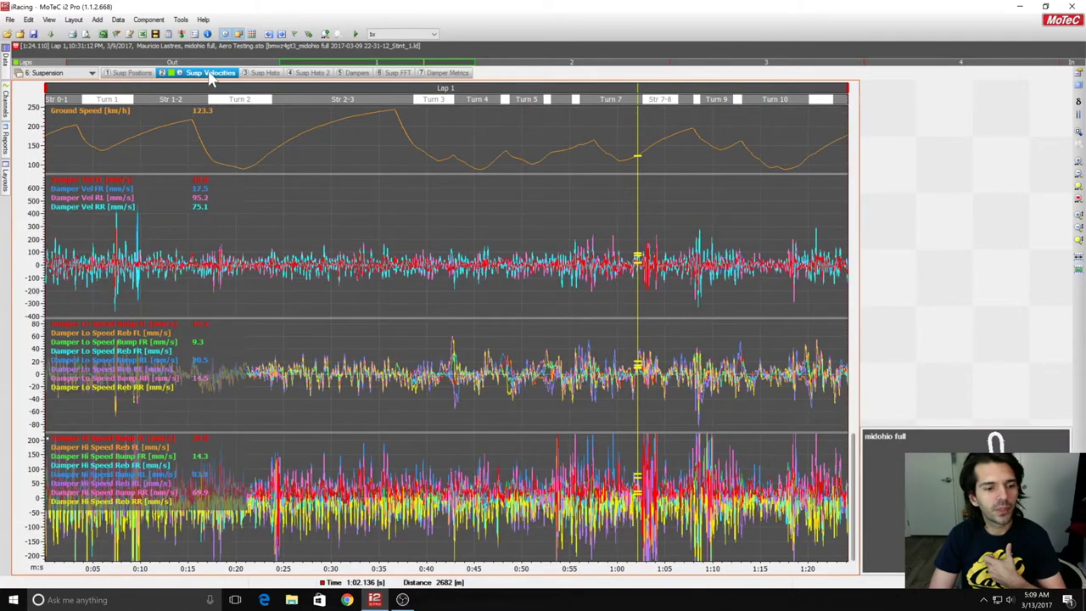
click(140, 75)
click(204, 75)
click(157, 75)
click(204, 75)
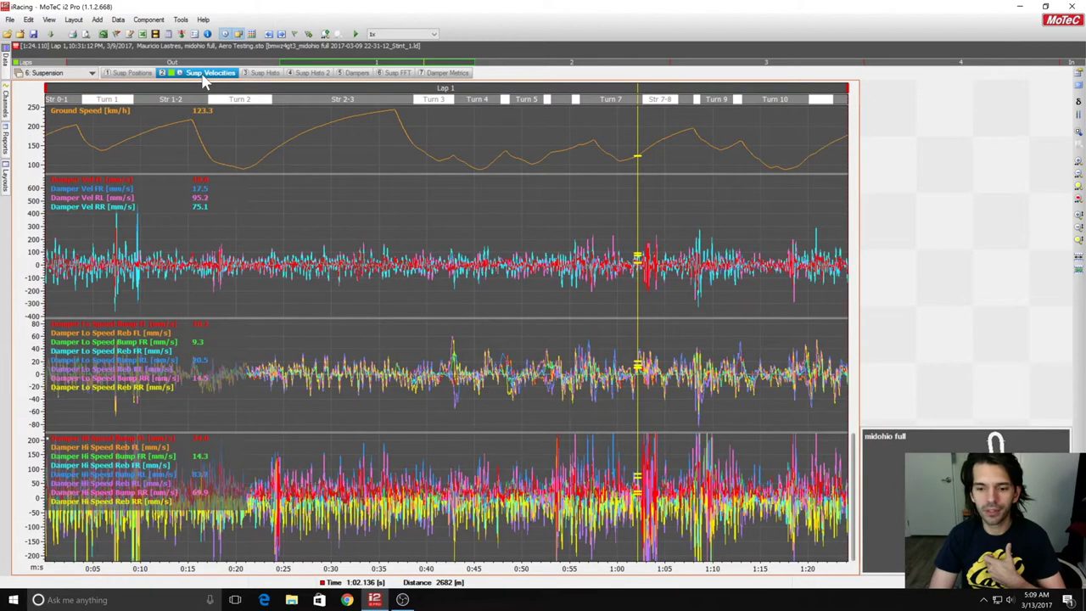
View both suspension histogram worksheets and bring up the Dampers worksheet.
click(261, 74)
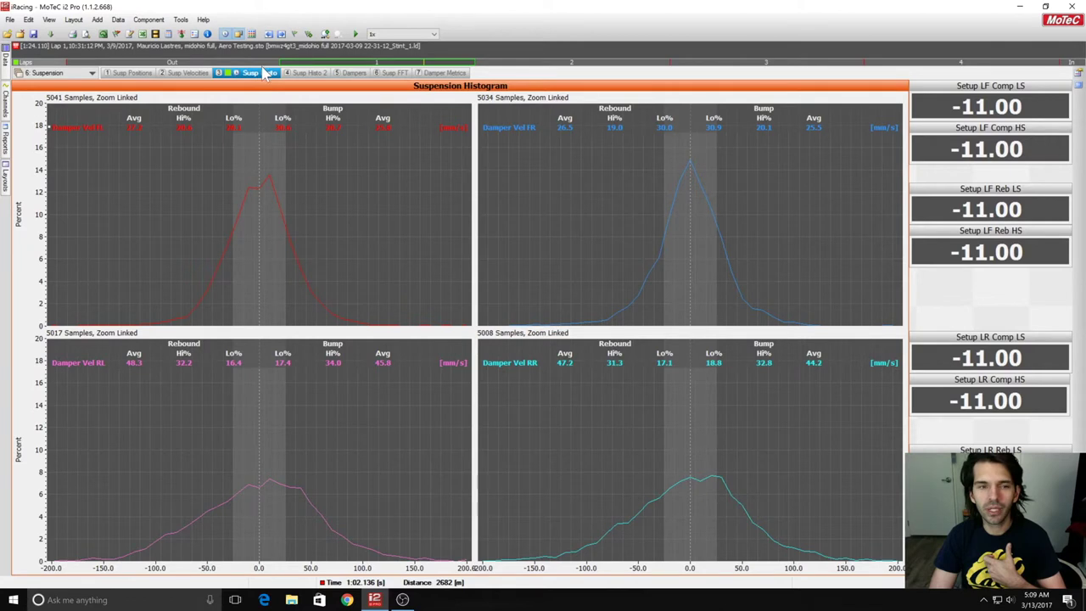
click(299, 74)
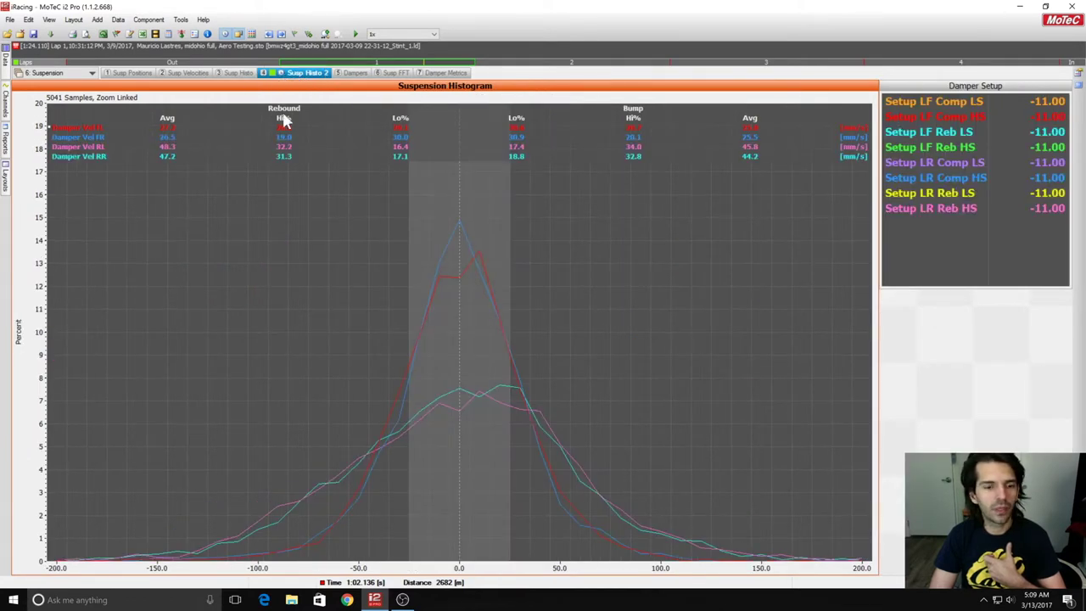
click(351, 73)
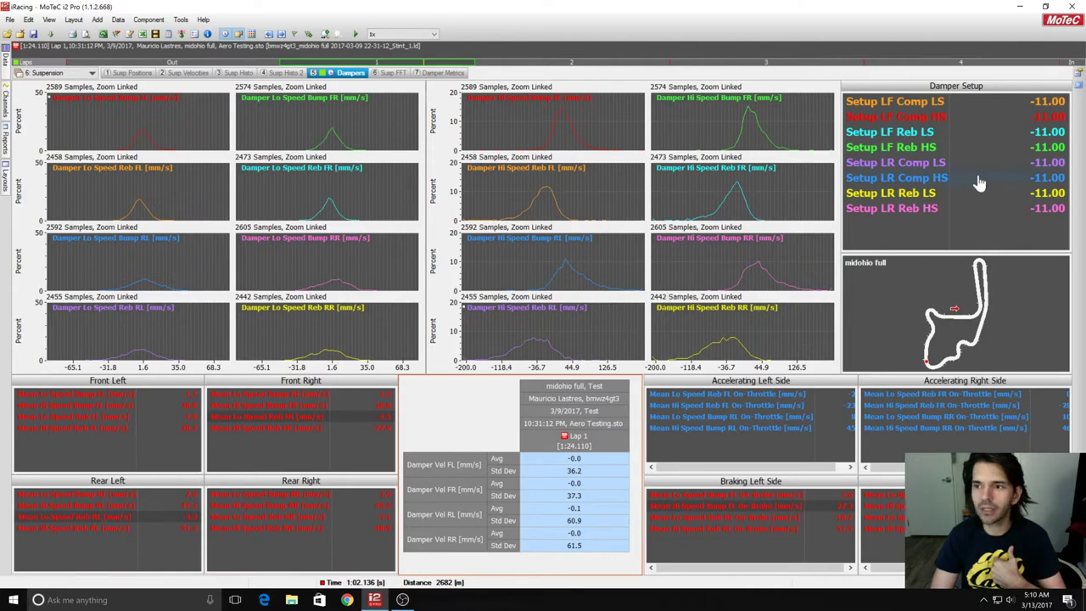
Restore the maximised window and resize it to fill nearly the whole screen above the taskbar.
click(1048, 6)
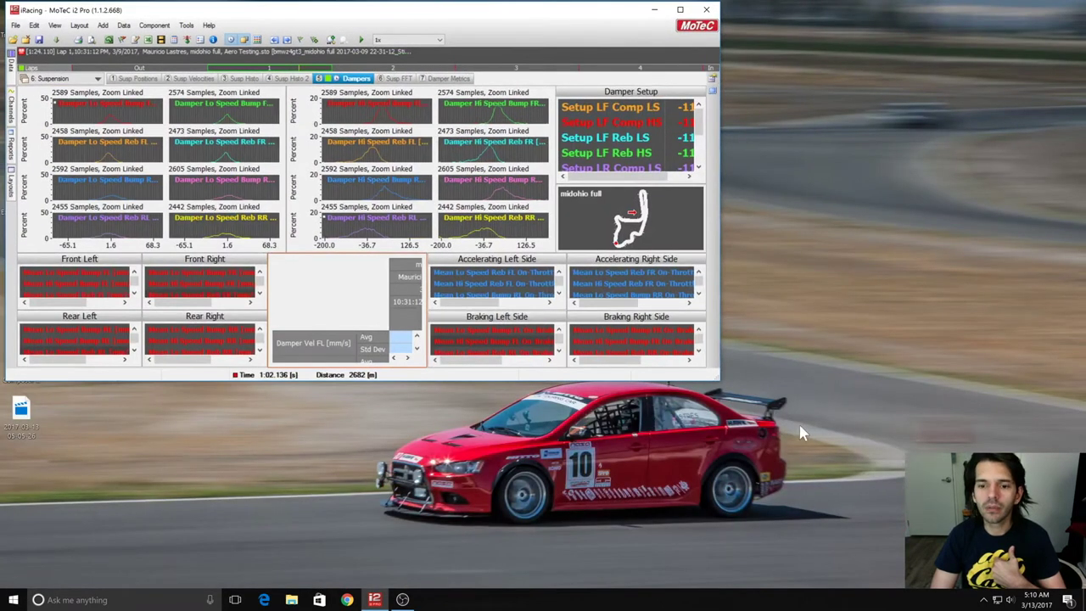
drag(718, 380, 933, 590)
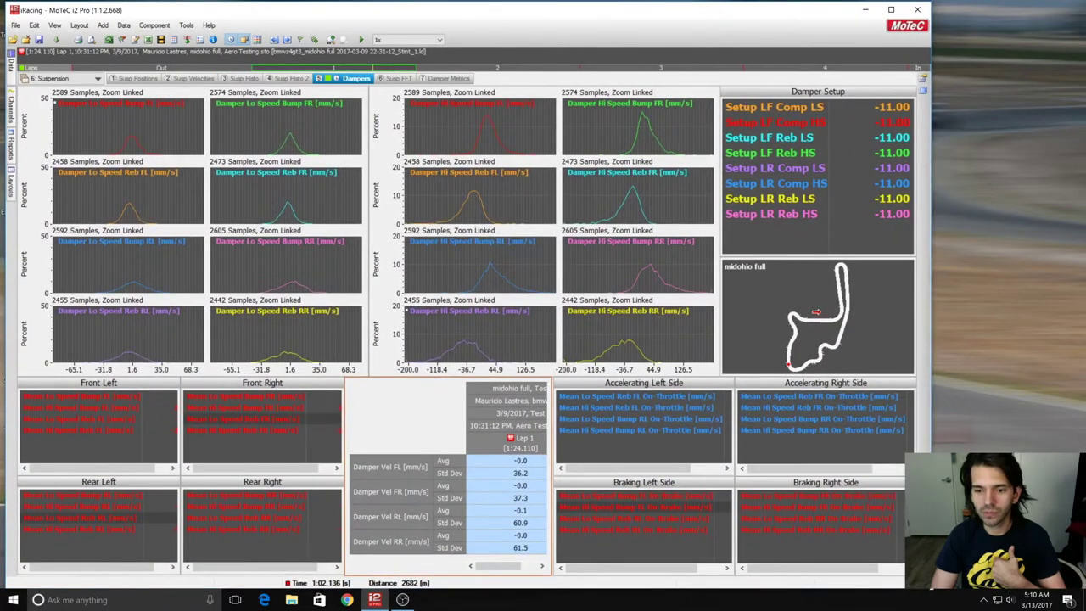
click(719, 452)
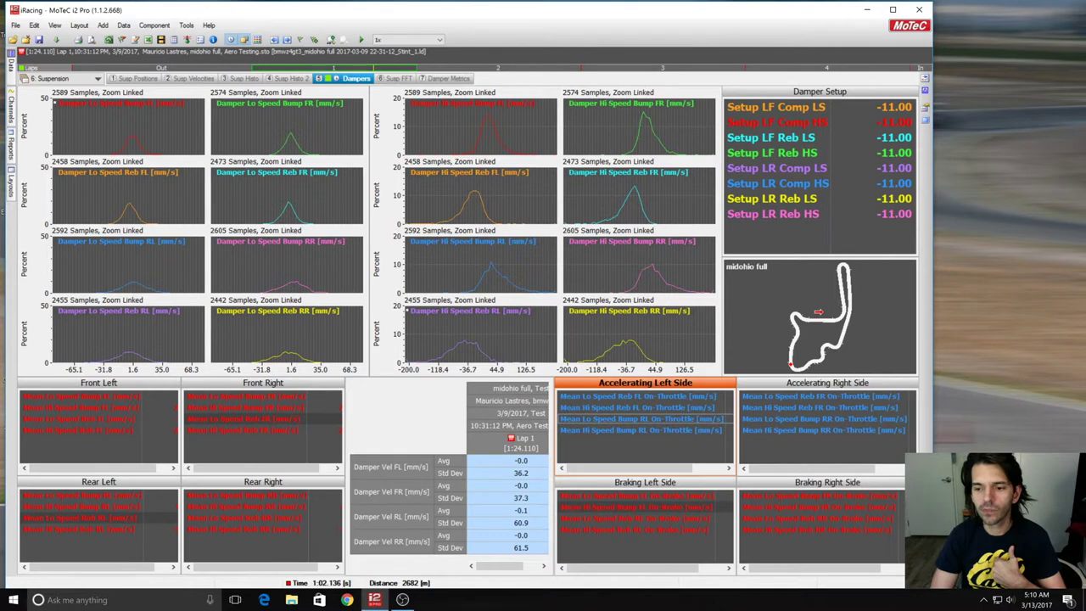
drag(933, 590, 1027, 590)
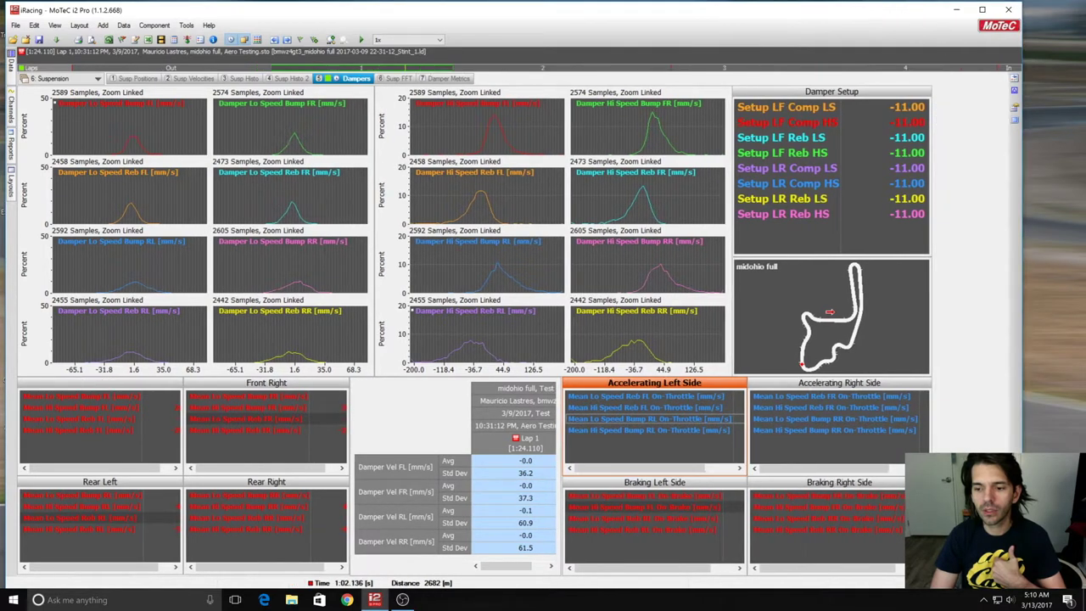
key(super+Up)
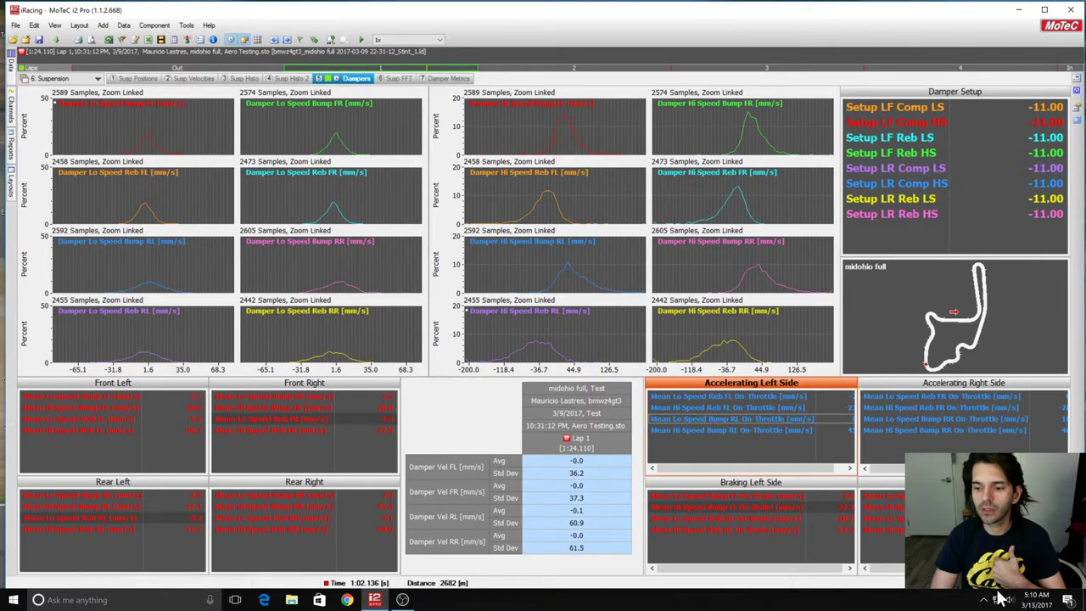
click(1044, 9)
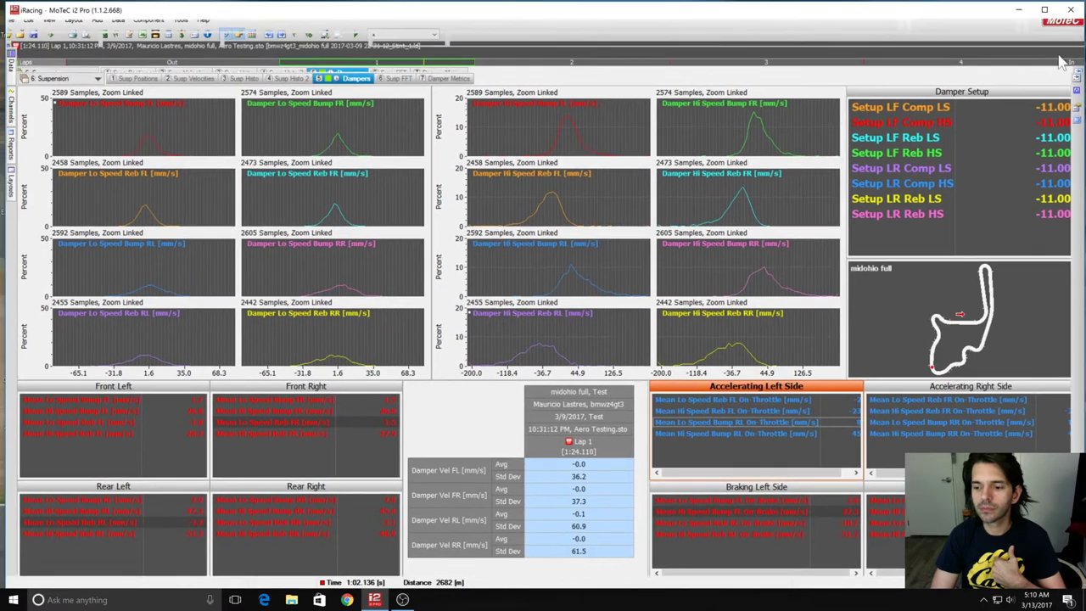
click(1045, 6)
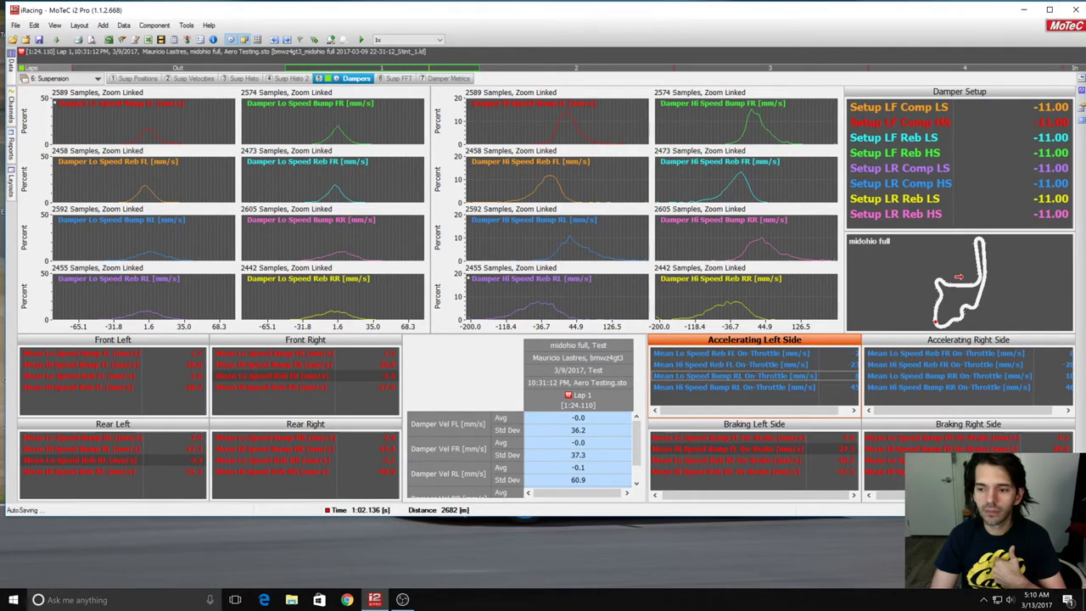
drag(10, 514, 10, 588)
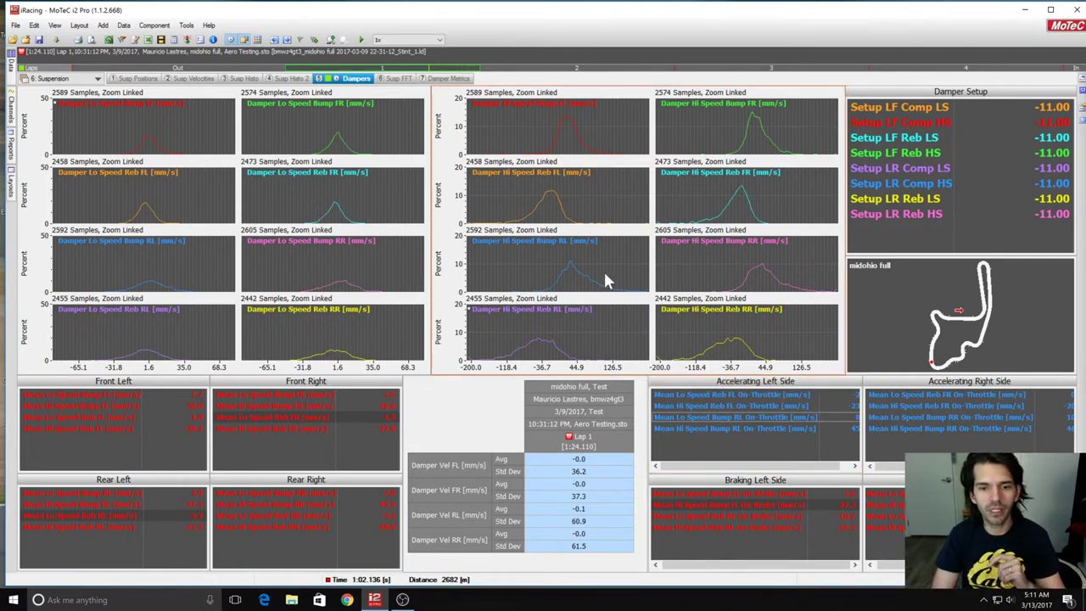
Set the high-speed damper histogram to display its multiple channels overlapped.
right_click(606, 275)
click(613, 281)
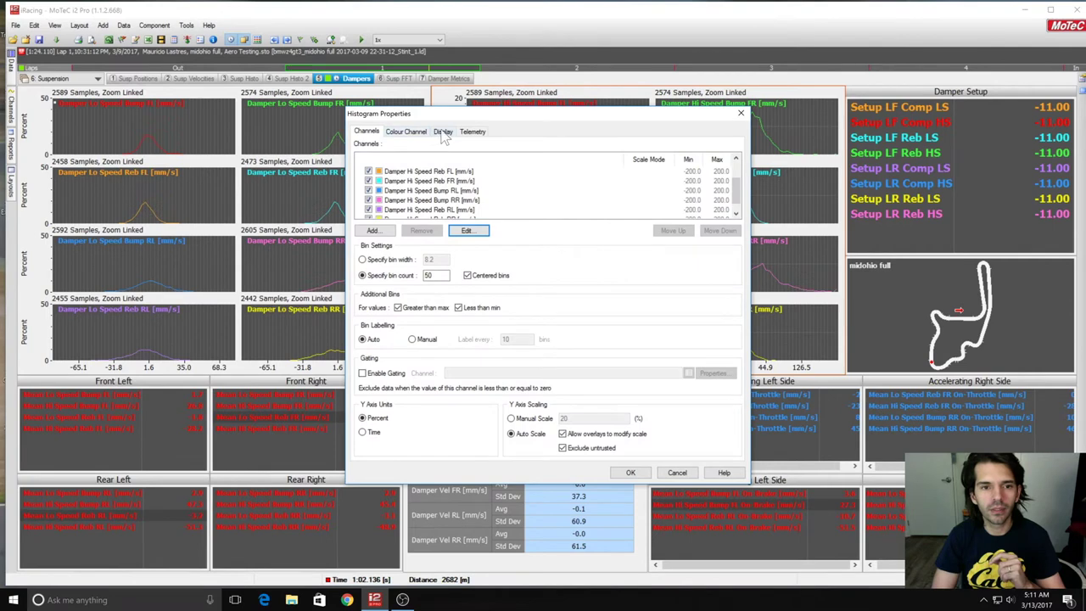
click(442, 134)
click(552, 202)
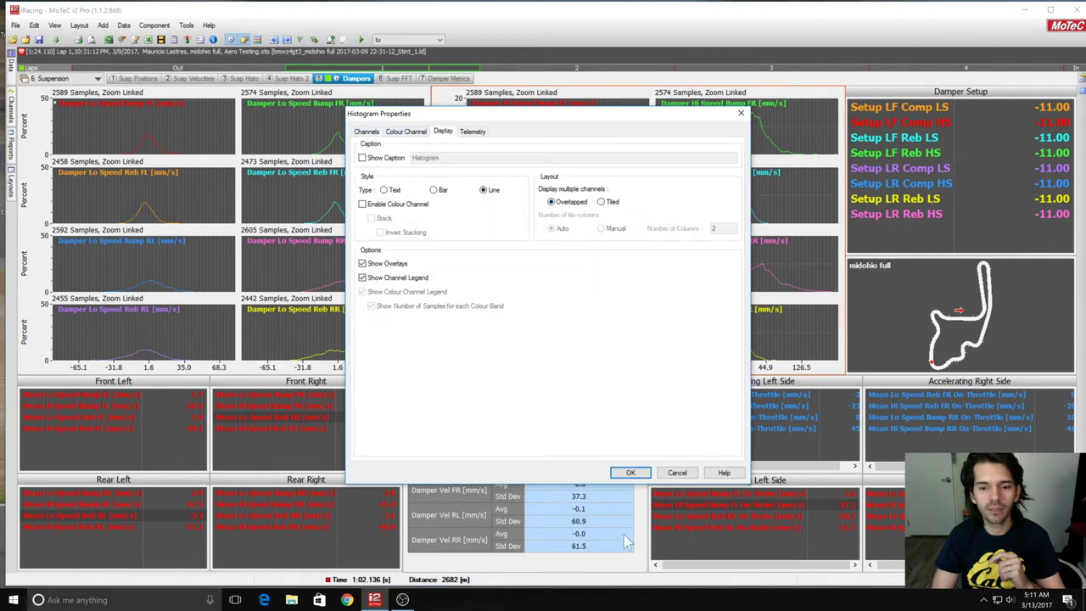
click(630, 473)
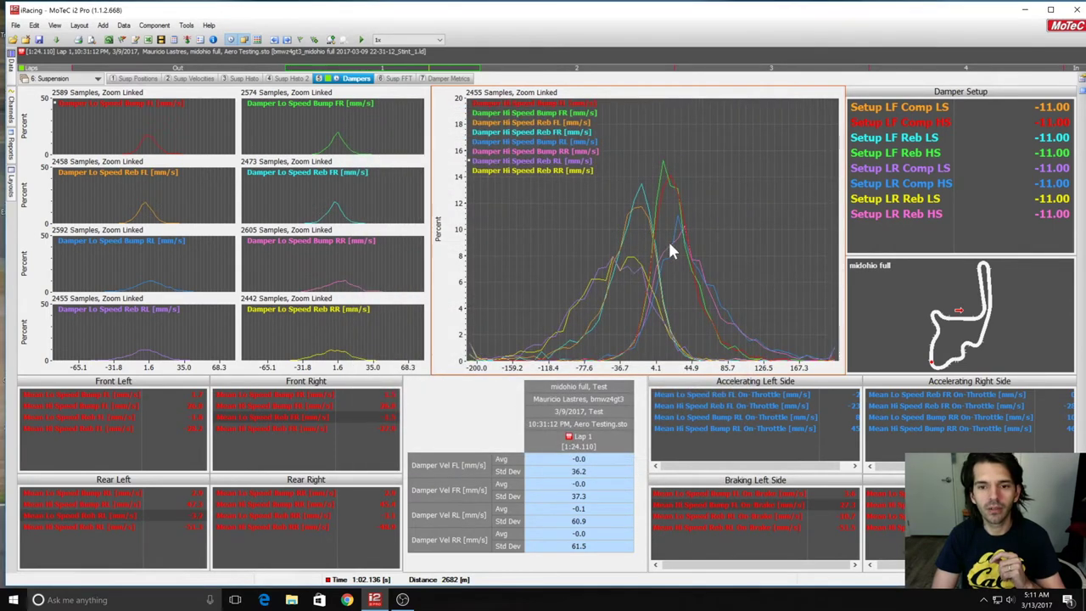
Set the low-speed damper histogram to display its multiple channels overlapped.
right_click(318, 201)
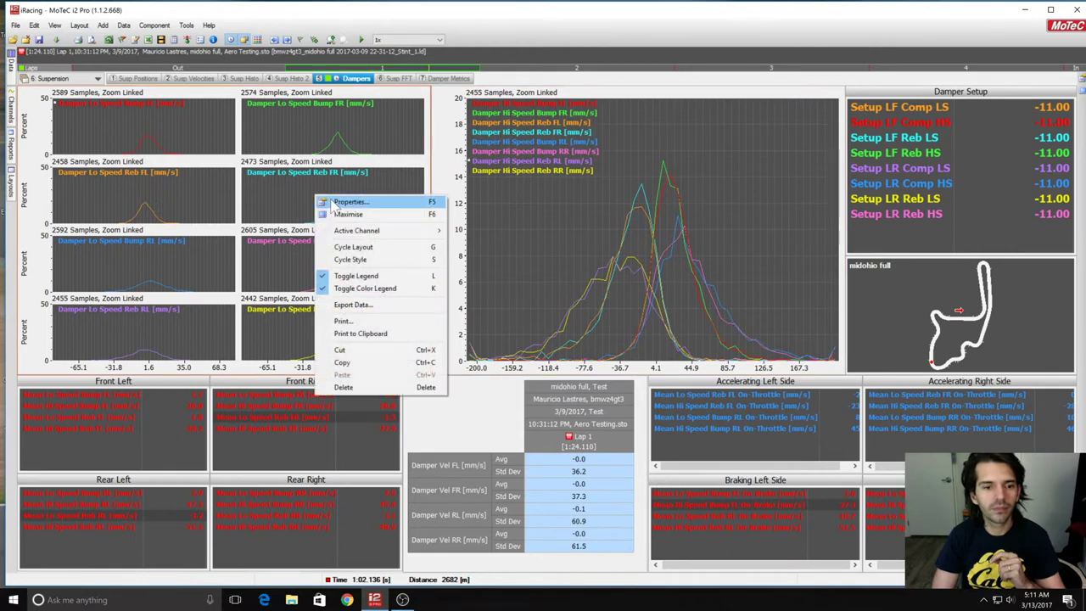
click(333, 202)
click(443, 134)
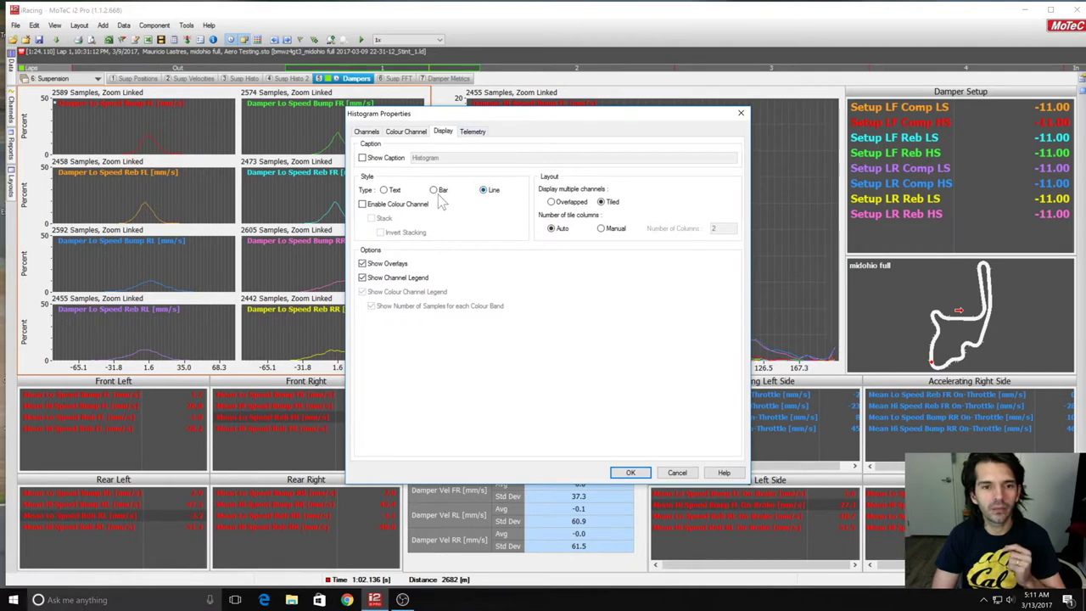
click(553, 202)
click(630, 474)
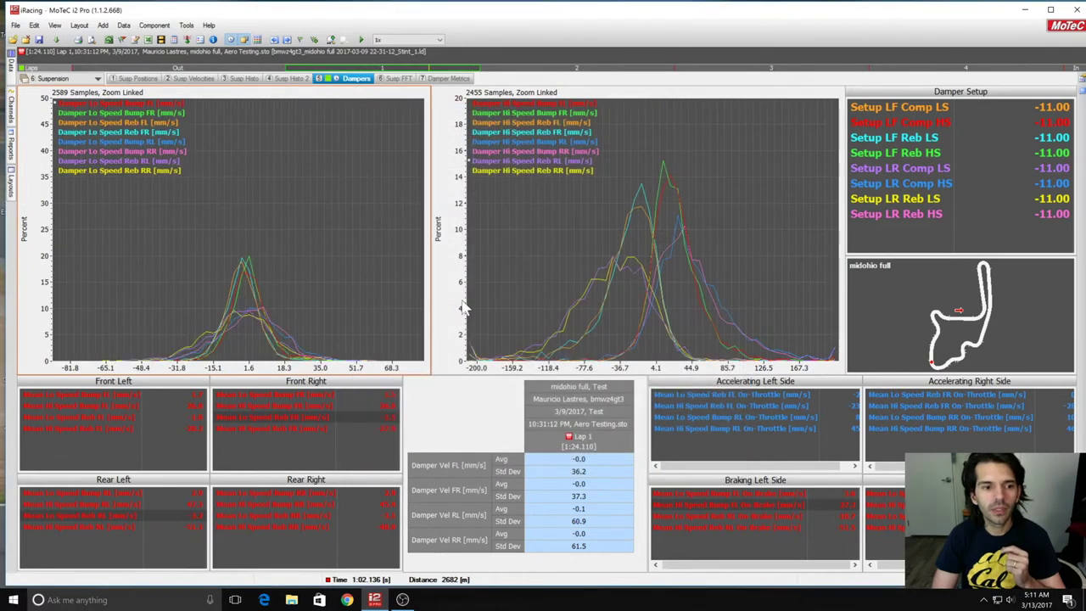
Extend the analysed data range from lap 1 through lap 4 and back over most of the out lap.
click(601, 312)
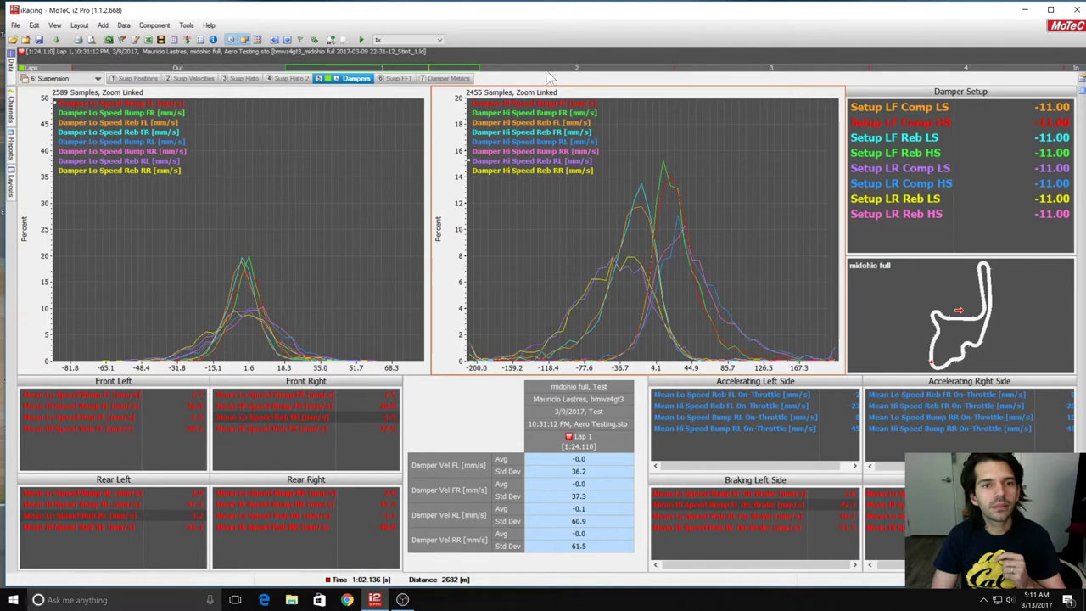
drag(480, 68, 1044, 84)
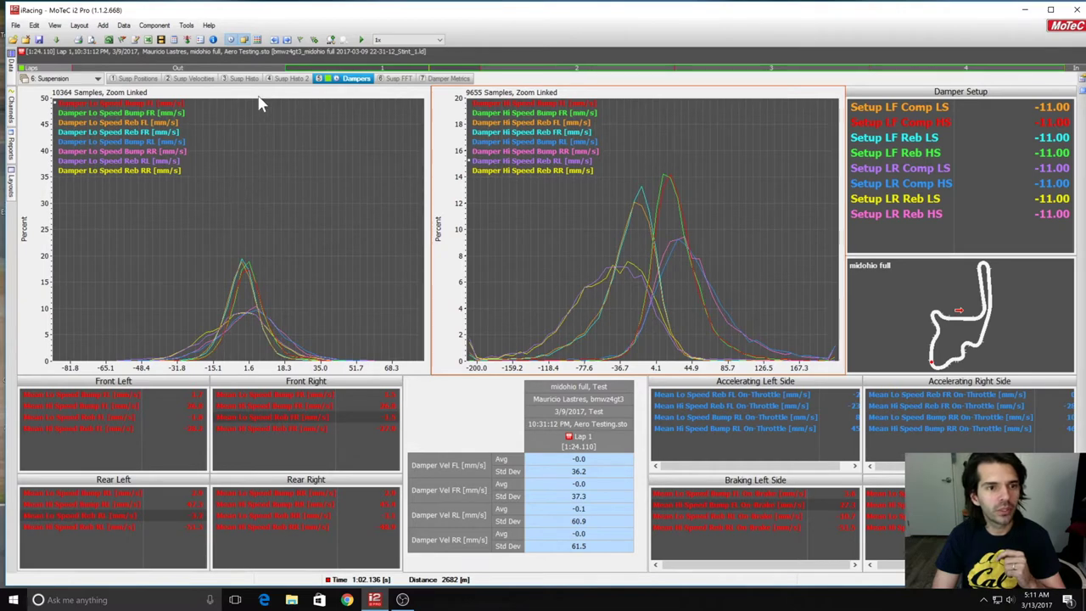
drag(285, 68, 138, 65)
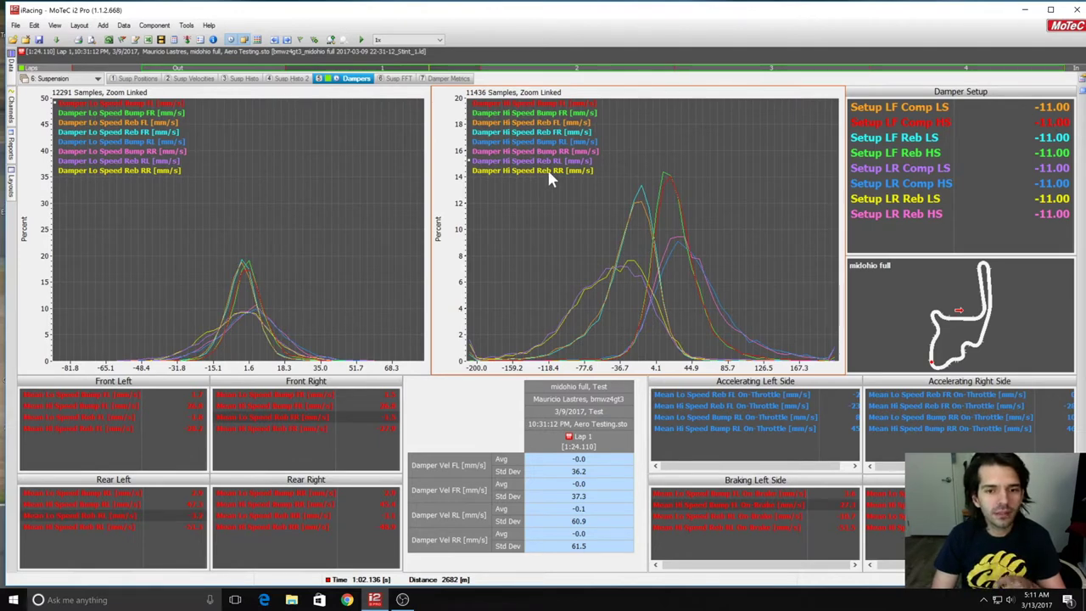
Examine the combined suspension histogram on Susp Histo 2, and review the high-speed damper histogram's channel and bin settings on Dampers.
click(304, 79)
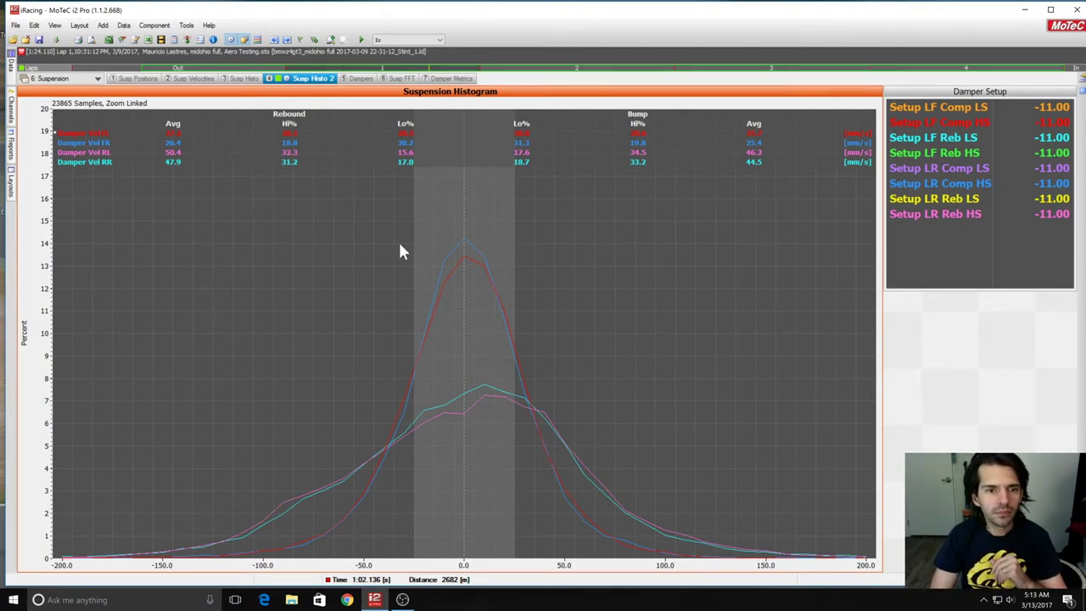
click(357, 79)
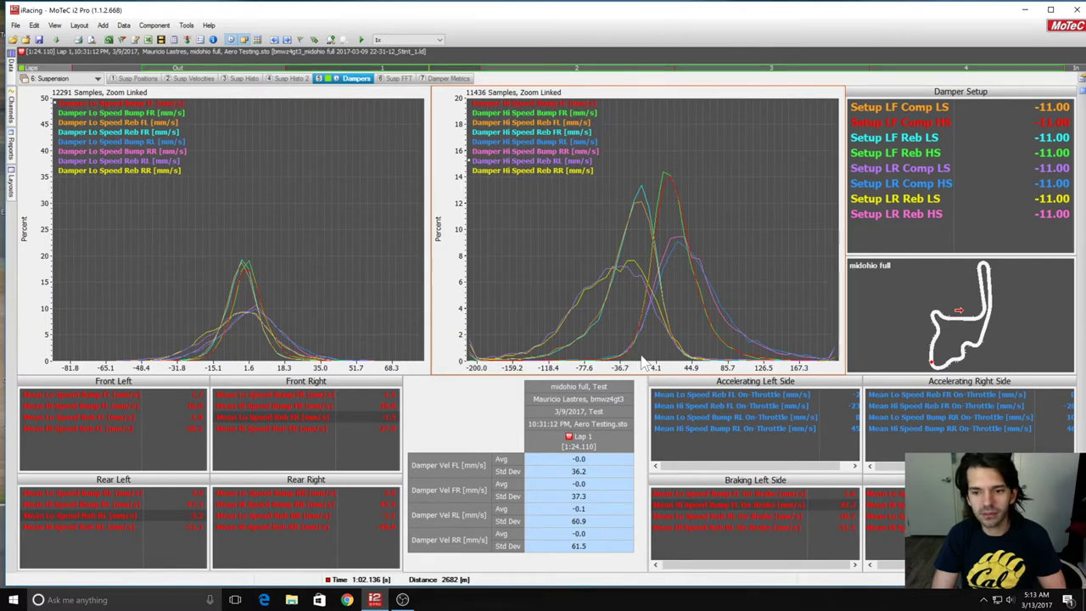
right_click(592, 223)
click(604, 223)
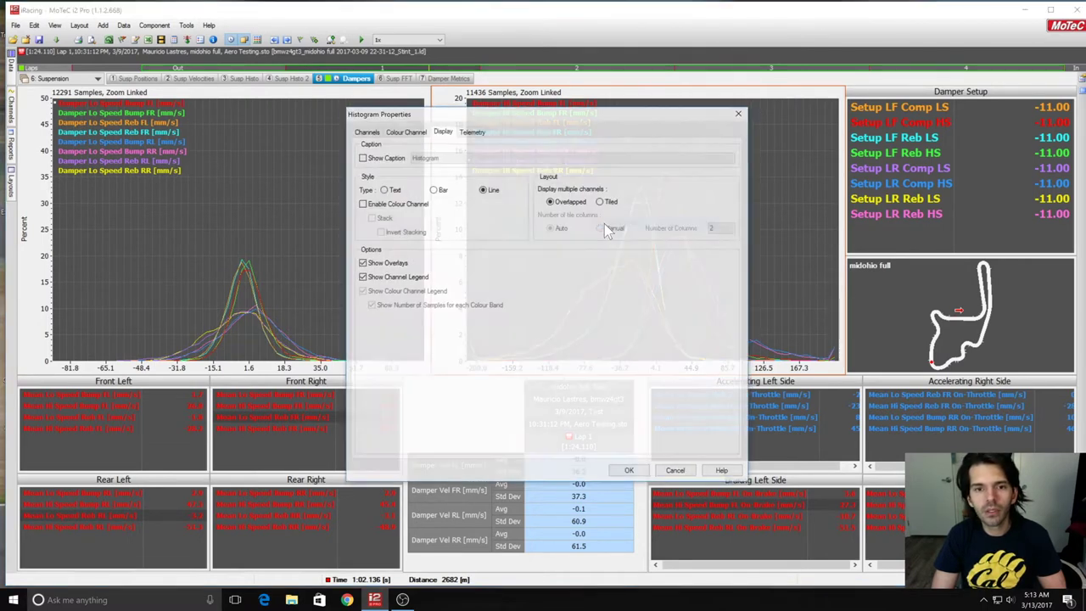
click(405, 132)
click(366, 133)
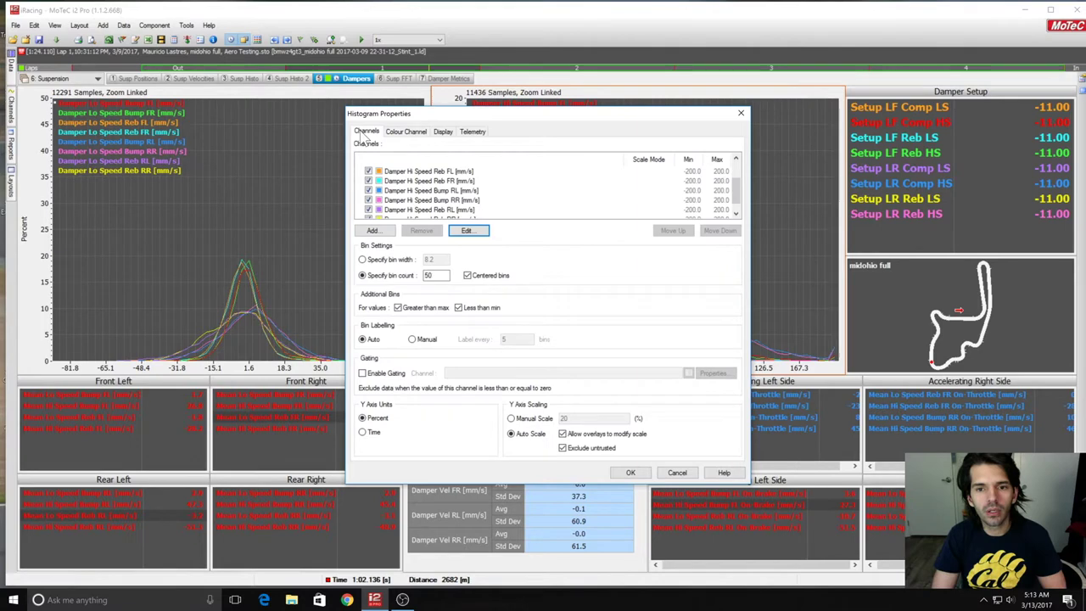
drag(736, 192, 734, 151)
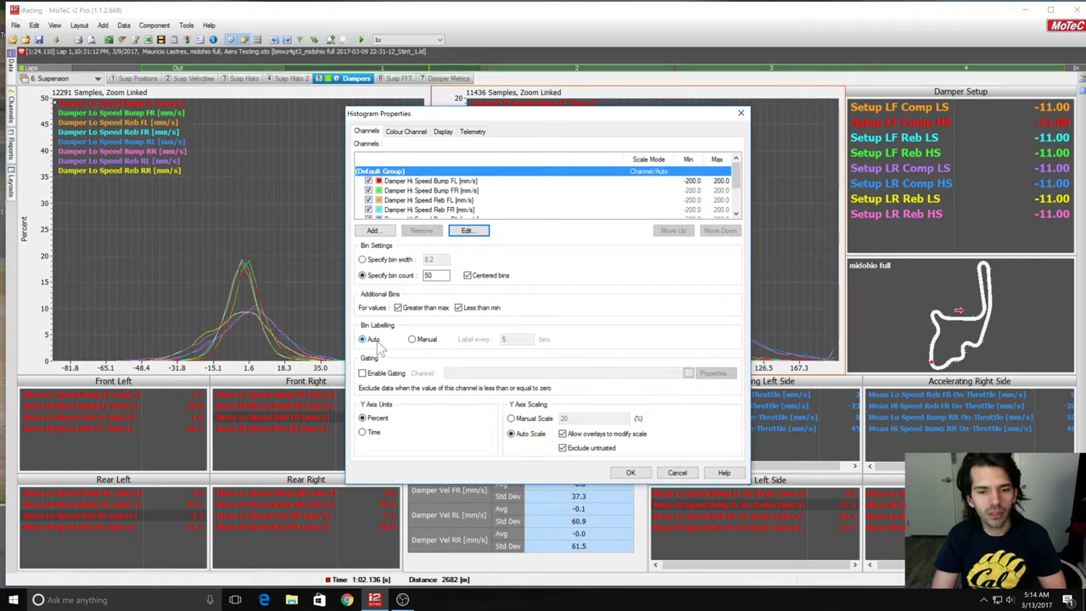
click(630, 473)
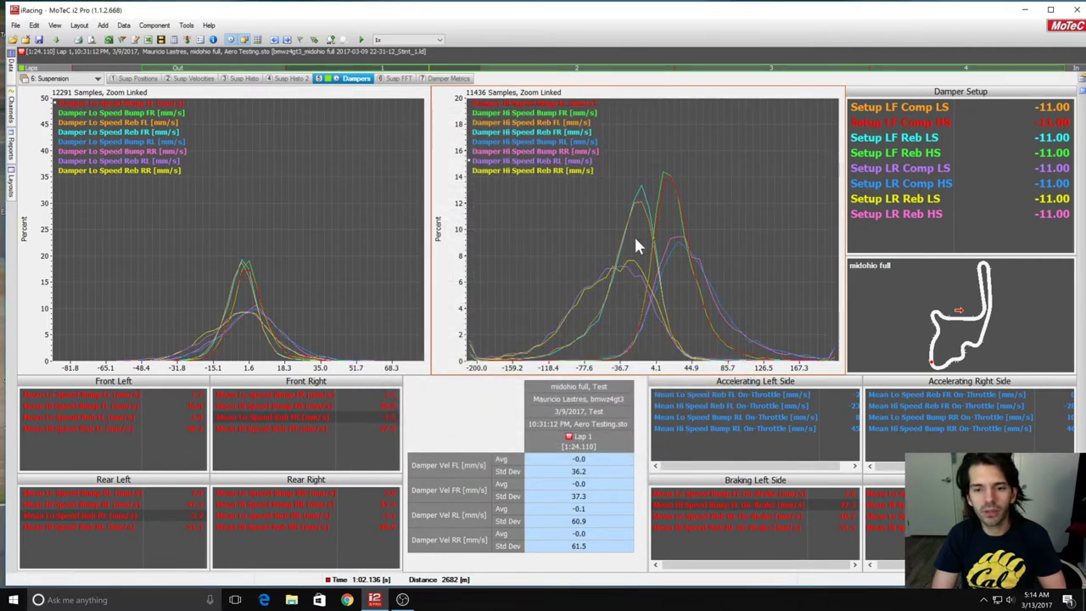
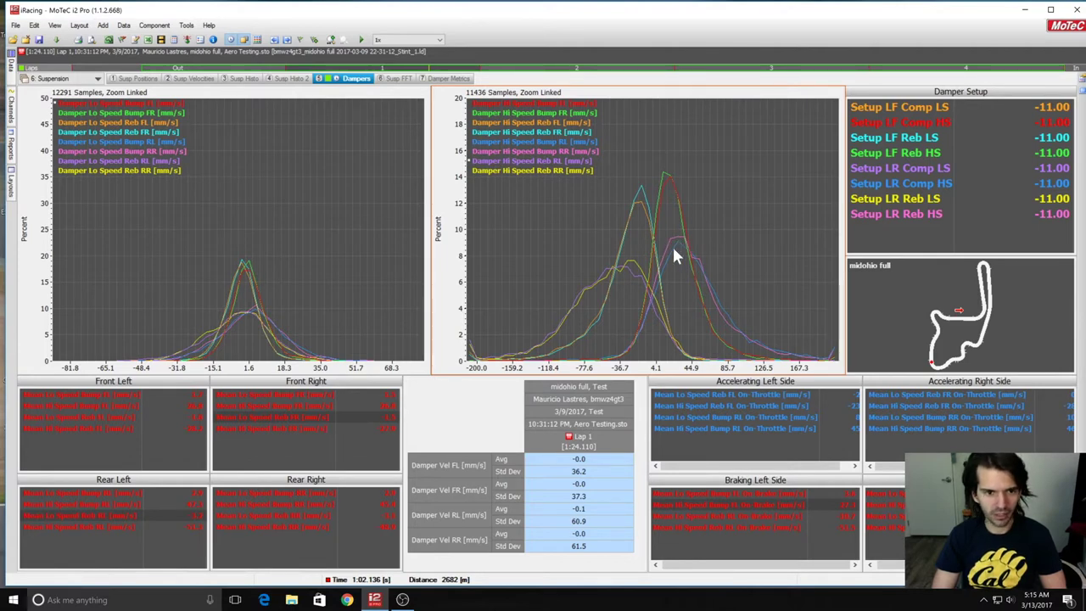
Compare the combined suspension histogram on Susp Histo 2 with the overlapped low- and high-speed histograms on Dampers, glancing at Susp FFT.
click(301, 79)
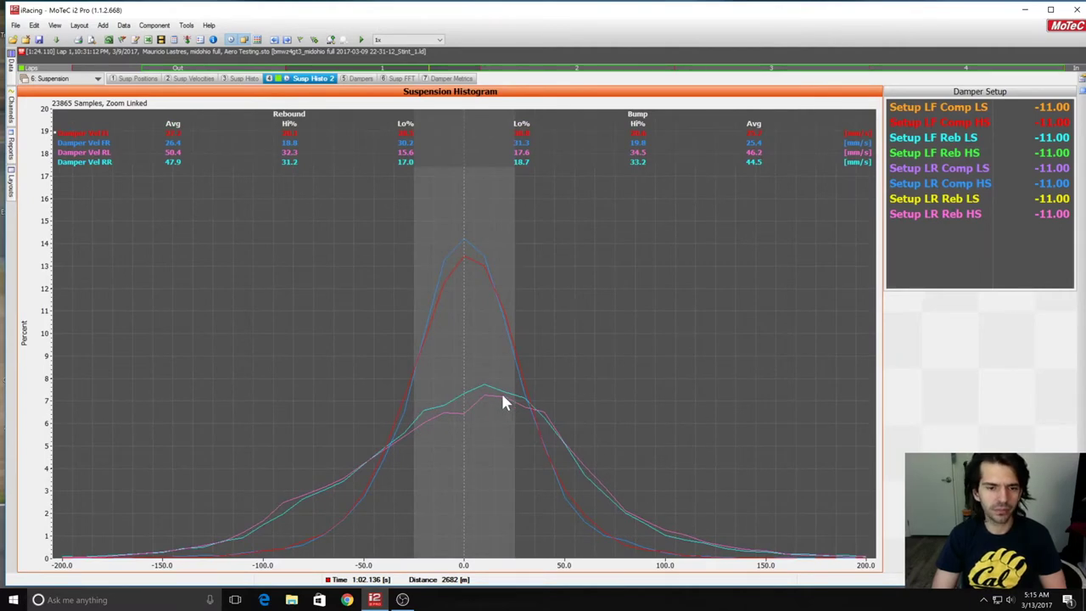
click(367, 80)
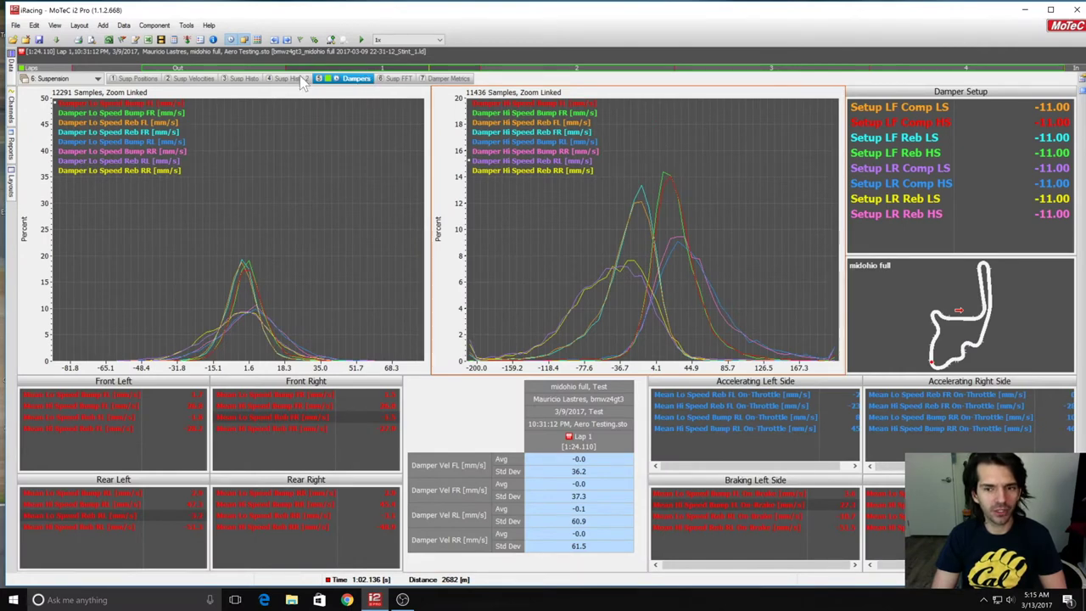
click(394, 78)
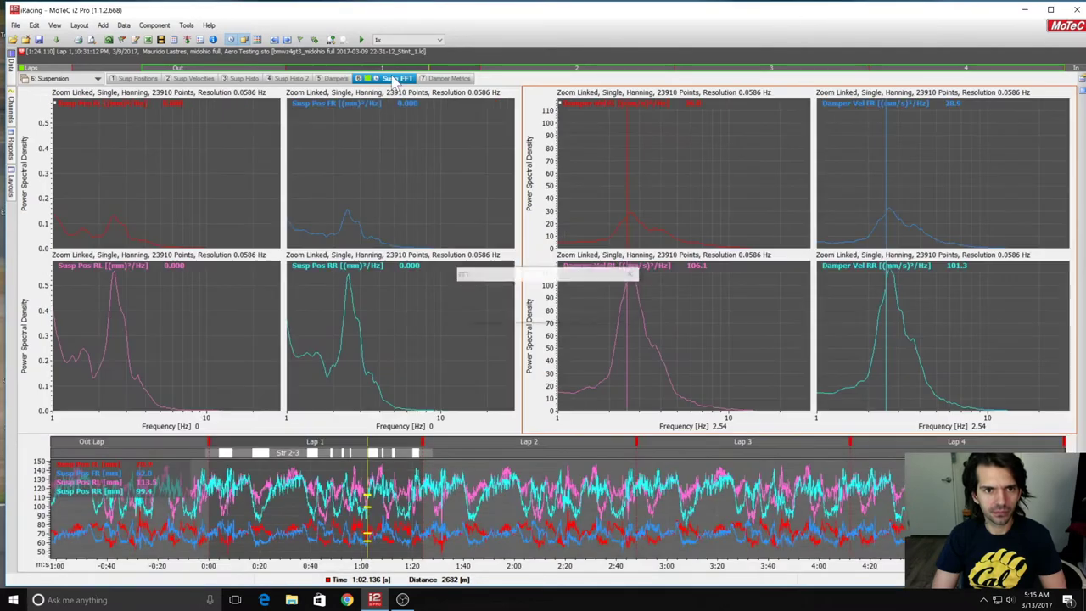
click(345, 79)
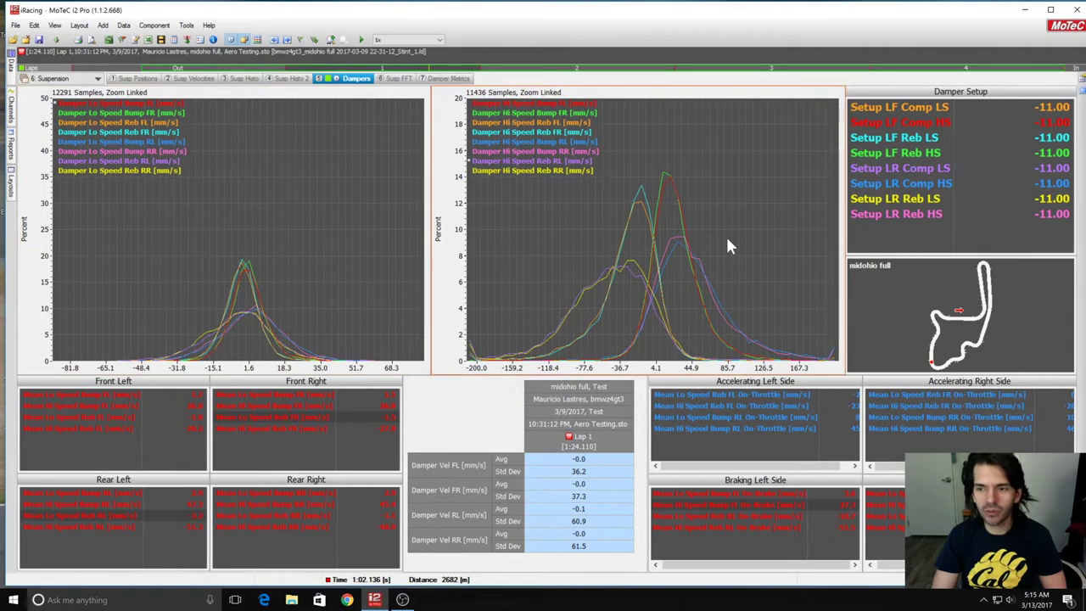
Review the mean low- and high-speed bump and rebound values for the front left and front right dampers.
click(291, 240)
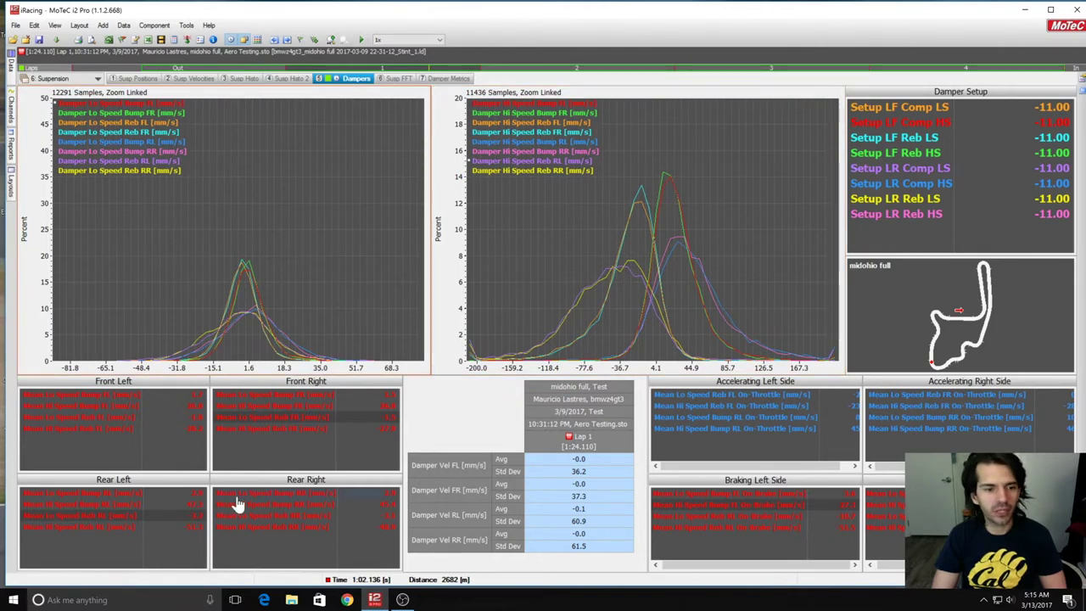
click(157, 441)
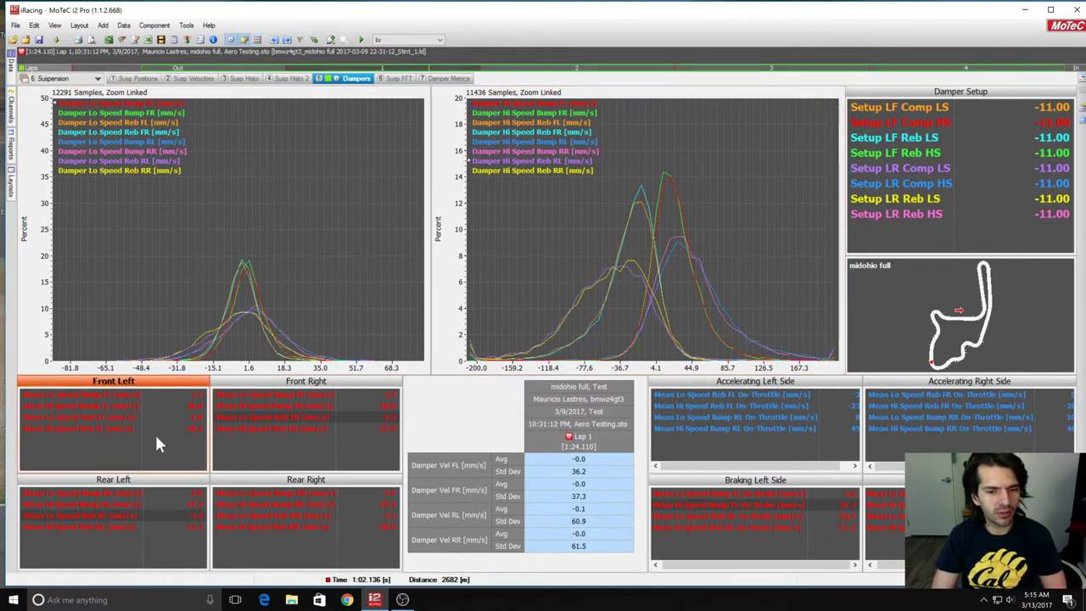
click(302, 440)
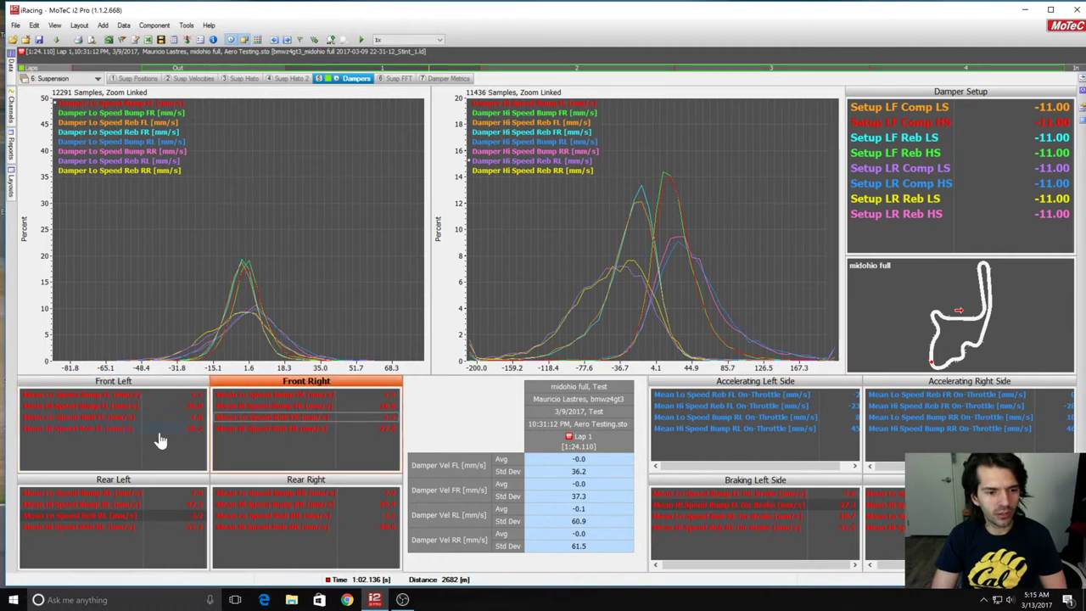
click(154, 455)
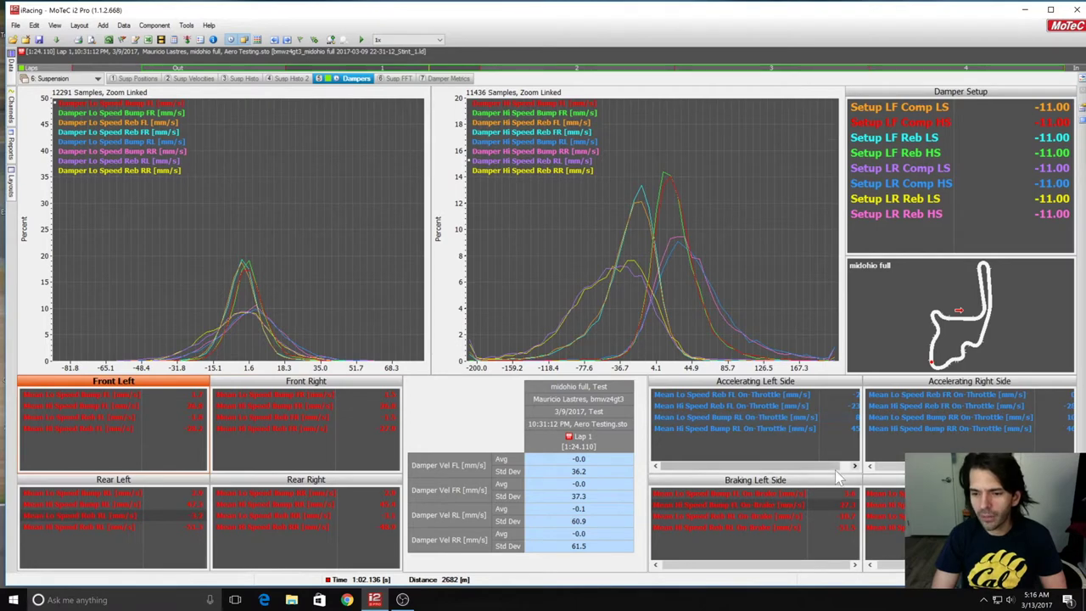
Inspect the full on-throttle mean damper speeds in the Accelerating Left Side table, and compare them with the right side.
drag(838, 475, 860, 465)
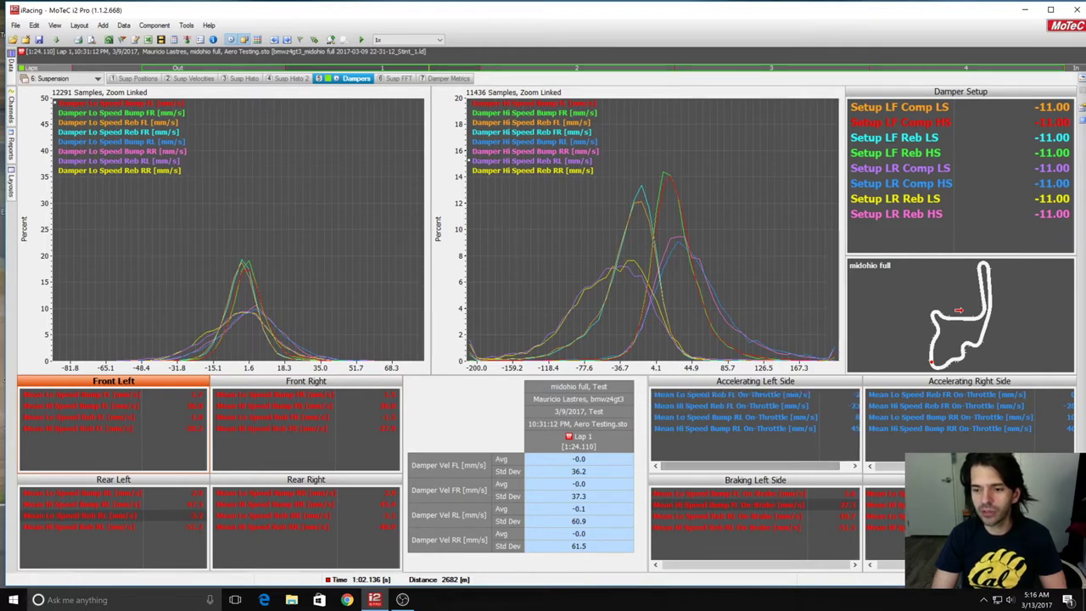
drag(751, 466, 774, 463)
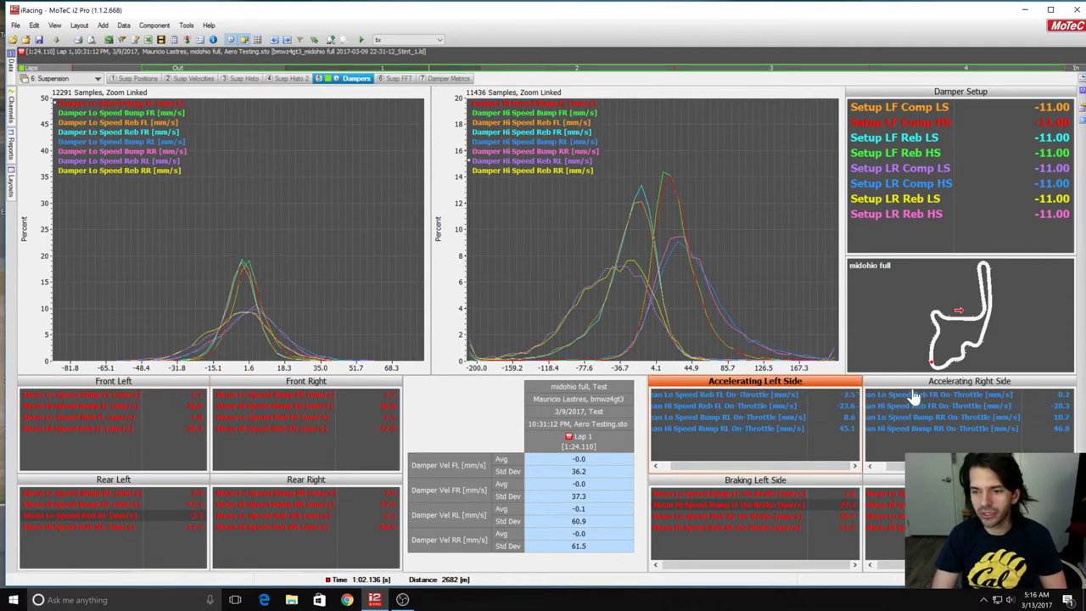
drag(810, 468, 755, 428)
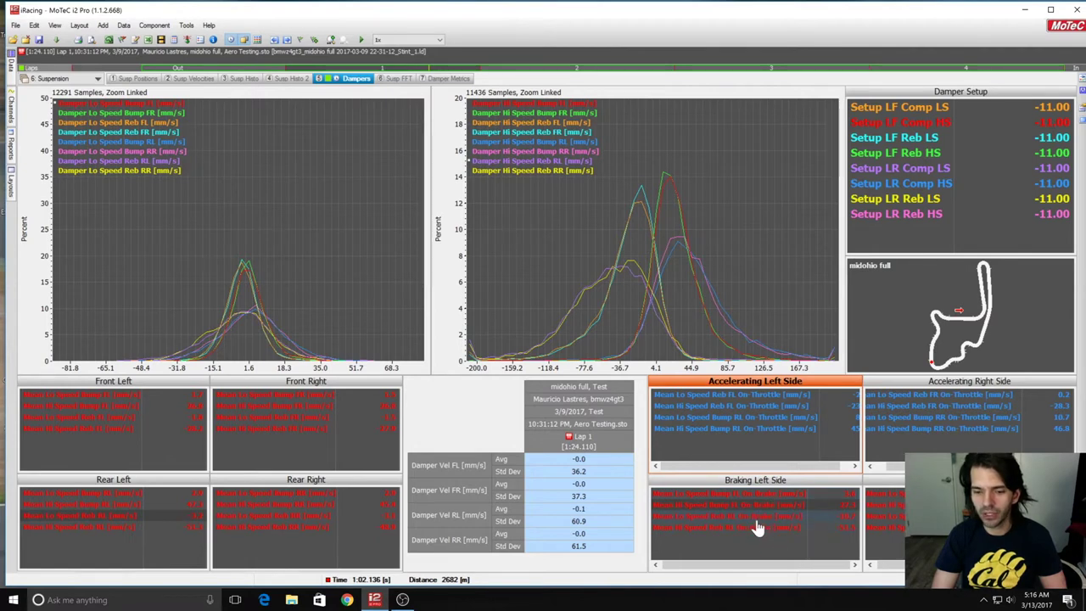
Examine the suspension position and damper velocity spectra on Susp FFT, placing the frequency cursor in both groups.
click(400, 79)
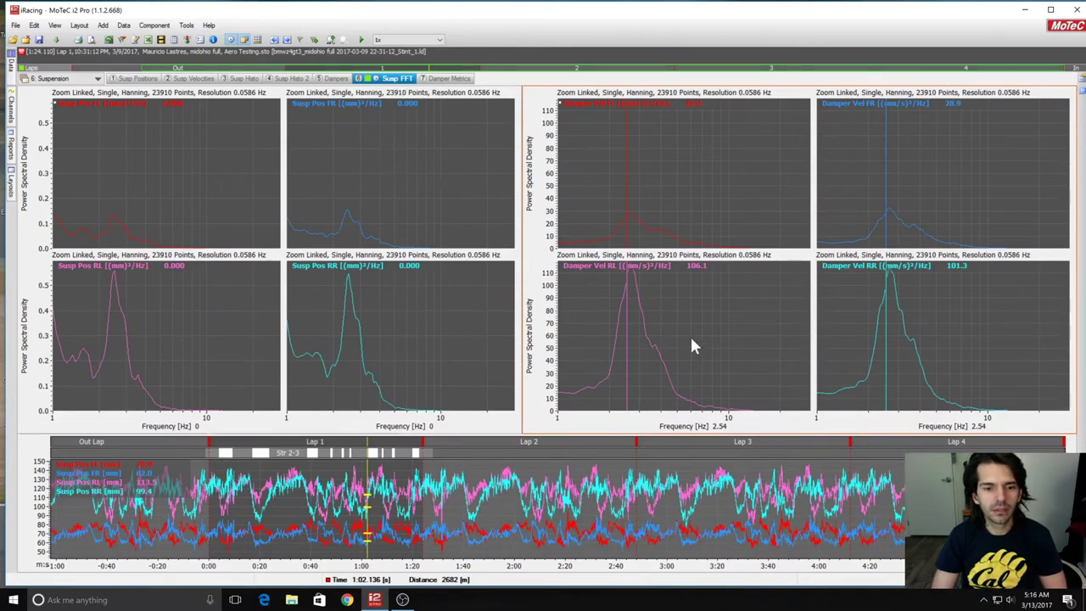
click(227, 165)
click(723, 176)
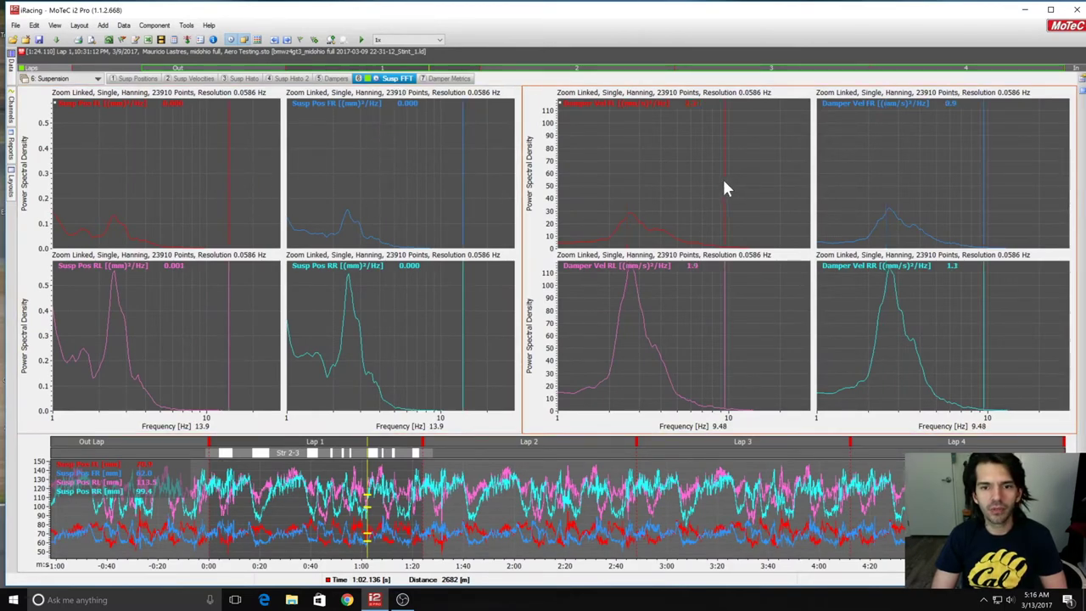
Read the heave motion, pitch motion and vertical G spectra on Damper Metrics by placing a frequency cursor in each.
click(450, 79)
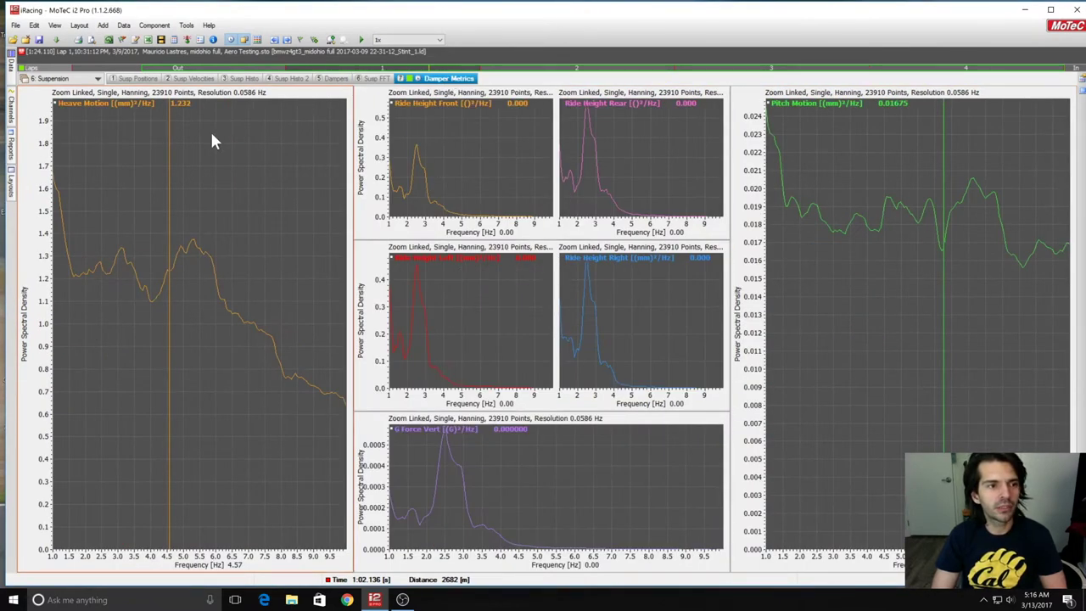
click(219, 170)
click(882, 266)
click(528, 495)
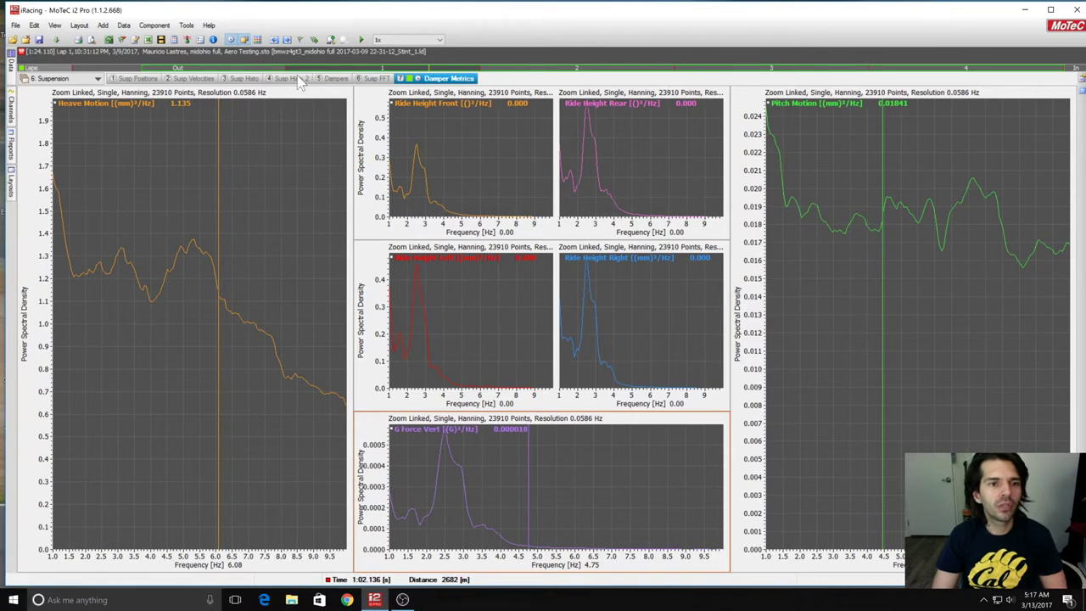
View the four per-corner histograms on Susp Histo, and browse the available telemetry log files without loading one.
click(244, 80)
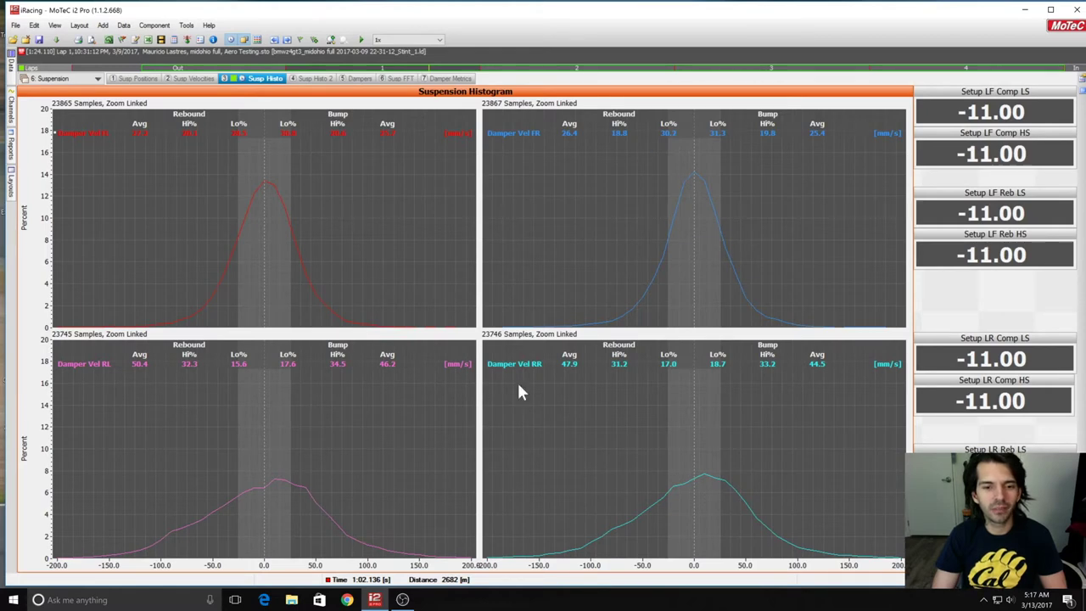
click(13, 39)
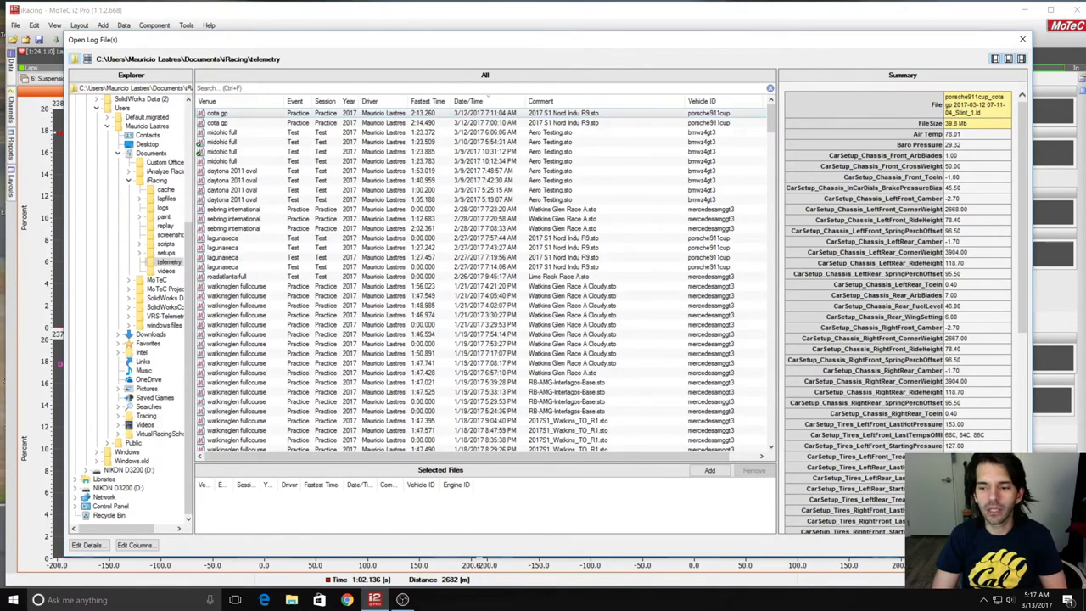
key(Escape)
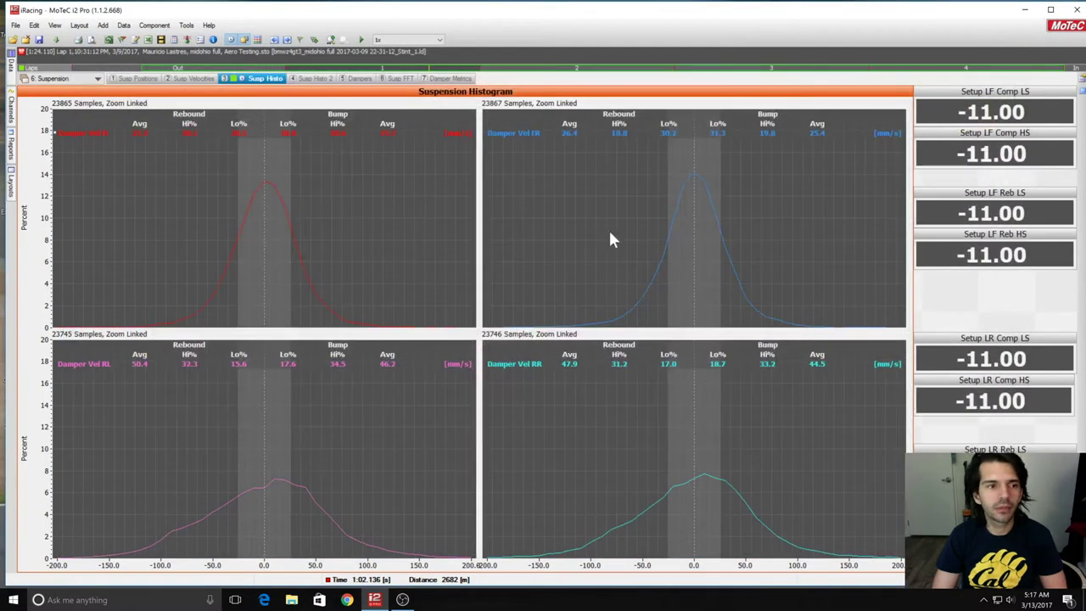
On Susp Positions, make Lap 1 of the 3/10/2017 5:54:31 AM stint the main lap.
click(138, 79)
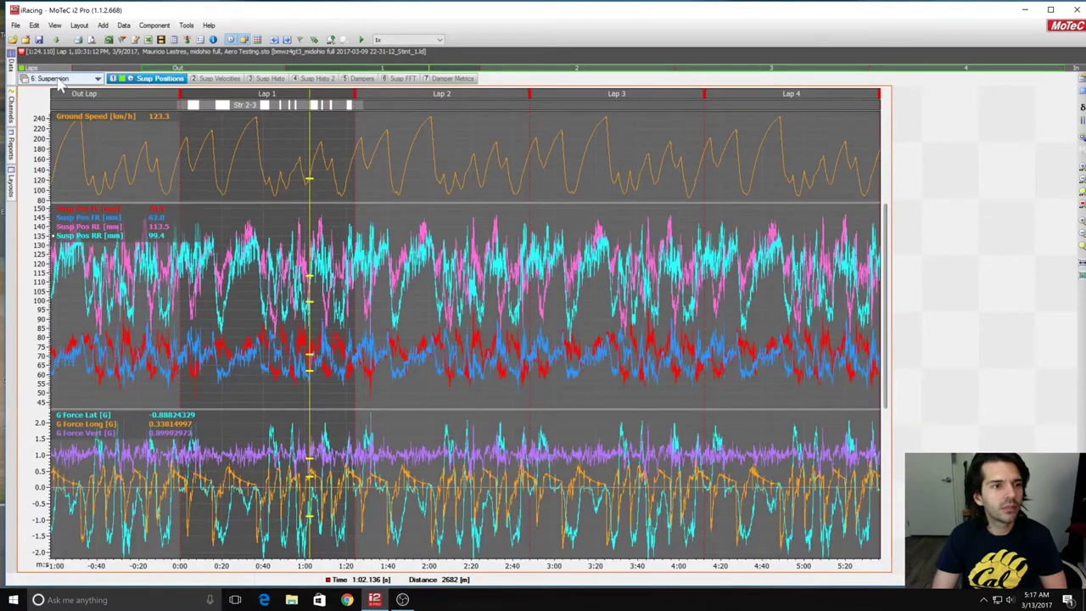
mouse_move(12, 75)
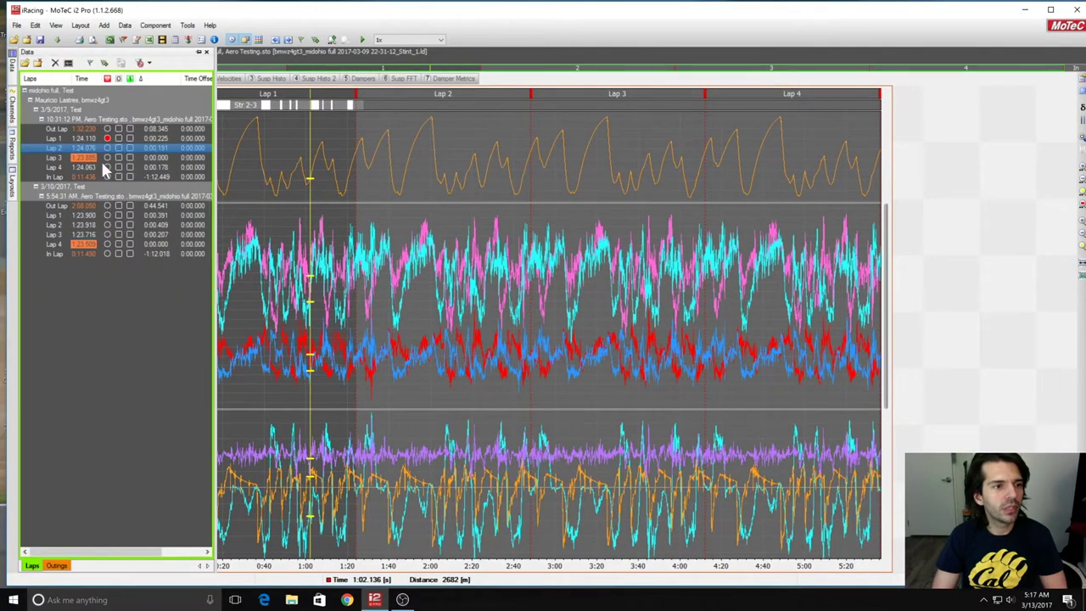
click(105, 213)
click(369, 297)
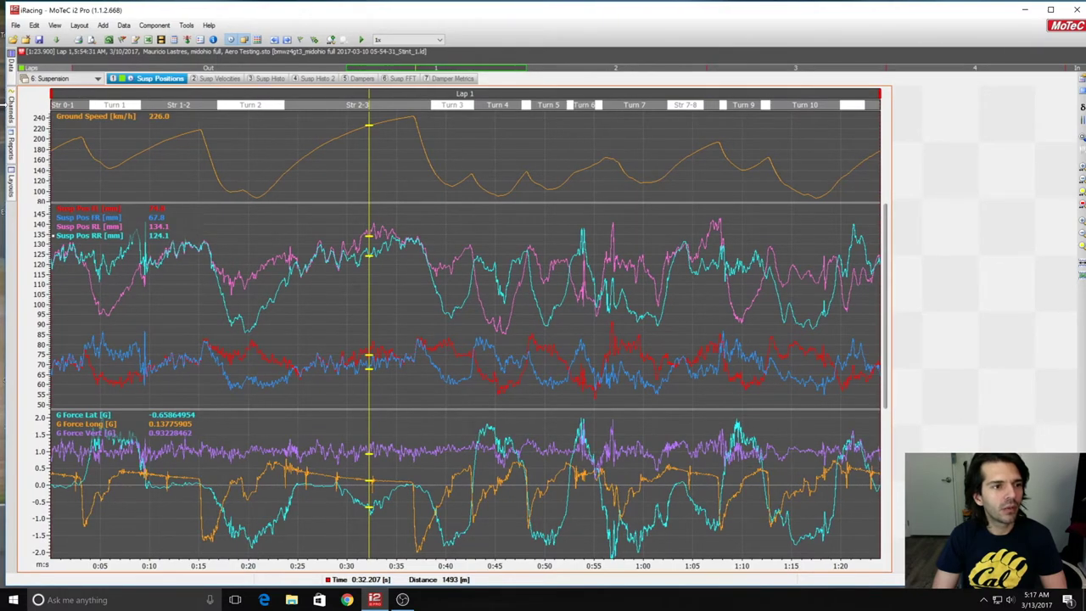
On Susp Histo, extend the analysed data range back over most of the out lap and forward through lap 4.
click(266, 78)
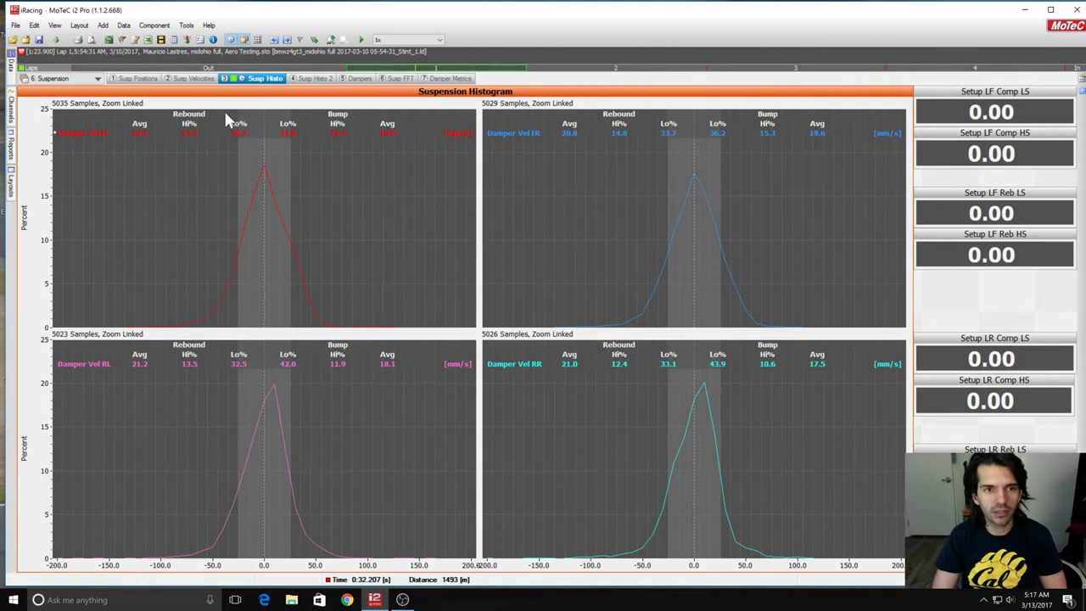
drag(346, 67, 200, 67)
drag(536, 72, 1065, 76)
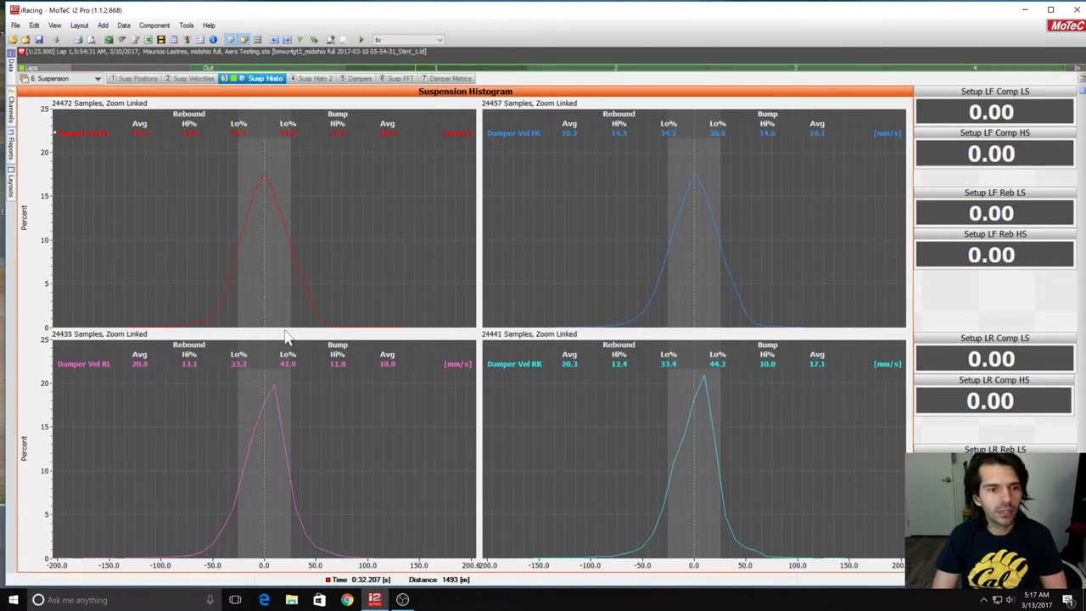
Examine the 3/10/2017 stint's histograms on Susp Histo 2 and Dampers, and glance through the Damper Maths channel list.
click(313, 78)
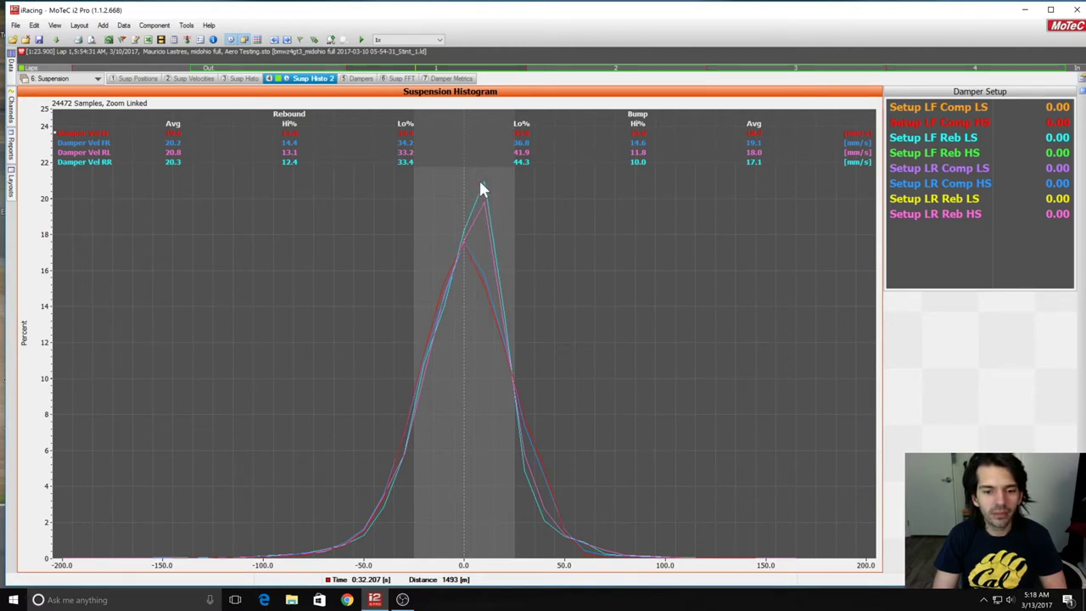
click(355, 78)
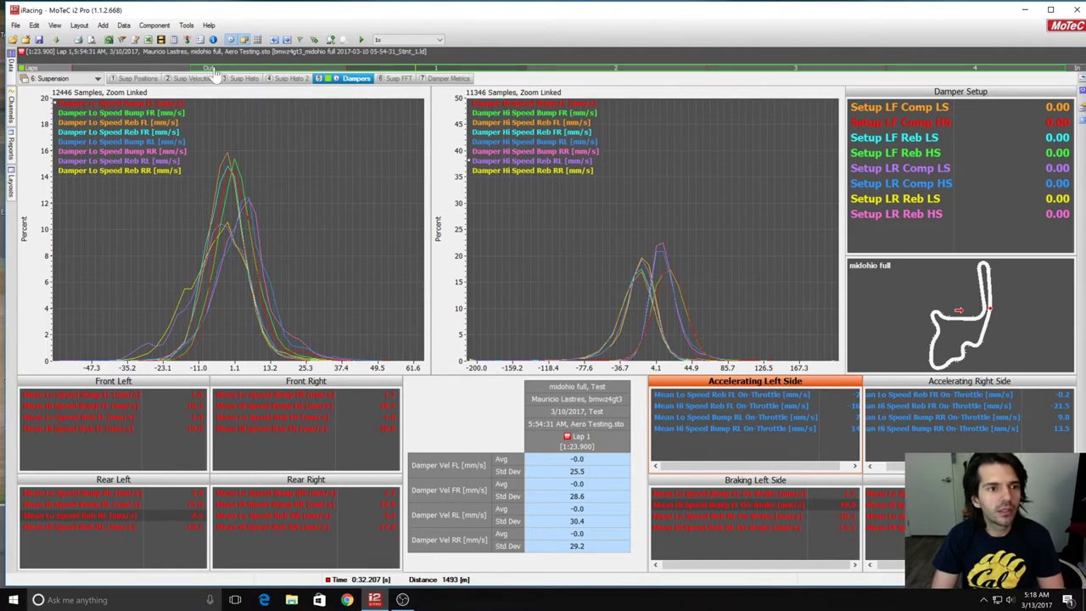
click(174, 41)
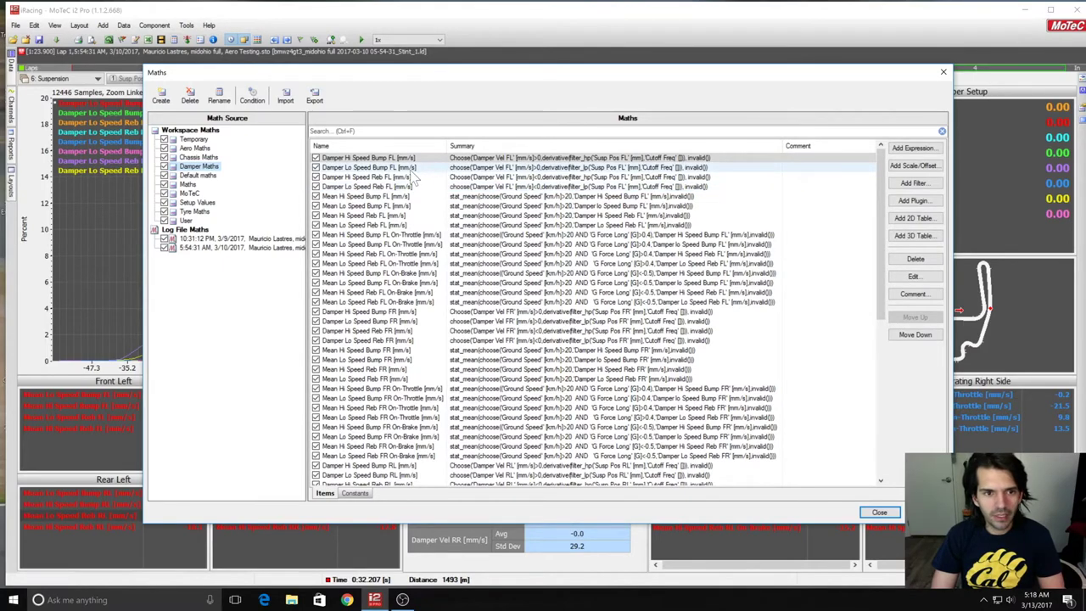
click(880, 514)
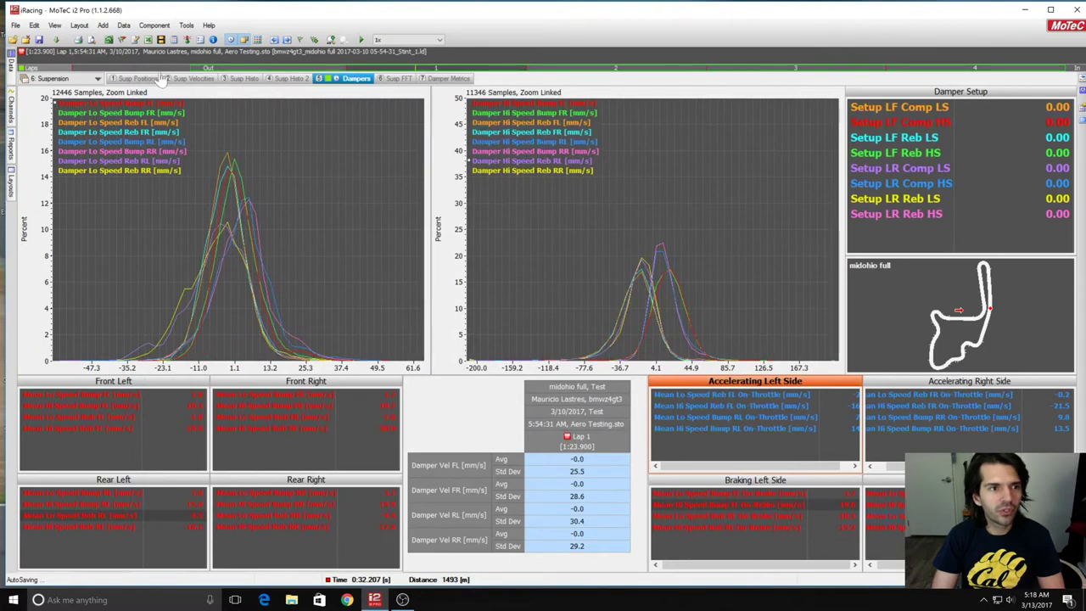
On Susp Positions, zoom the traces to about 0:24 to 0:36 of Lap 1, and place the cursor at about 0:25.7.
click(135, 78)
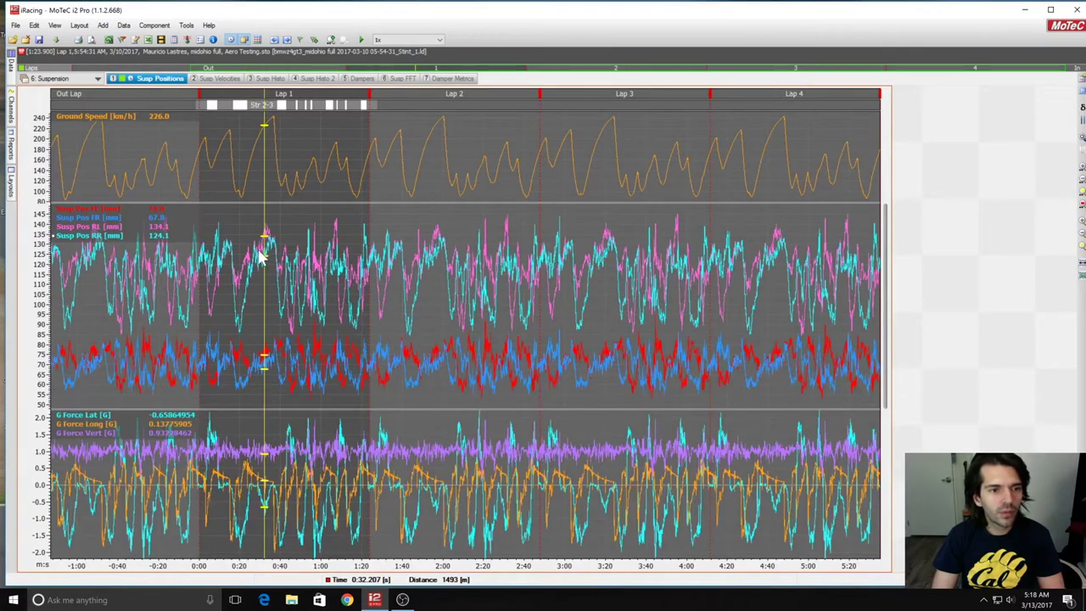
double_click(405, 71)
drag(270, 335, 412, 340)
drag(238, 303, 177, 275)
Open the Damper Hi Speed Bump FL expression and examine its choose, derivative and filter_hp functions and its Cutoff Freq constant.
click(174, 39)
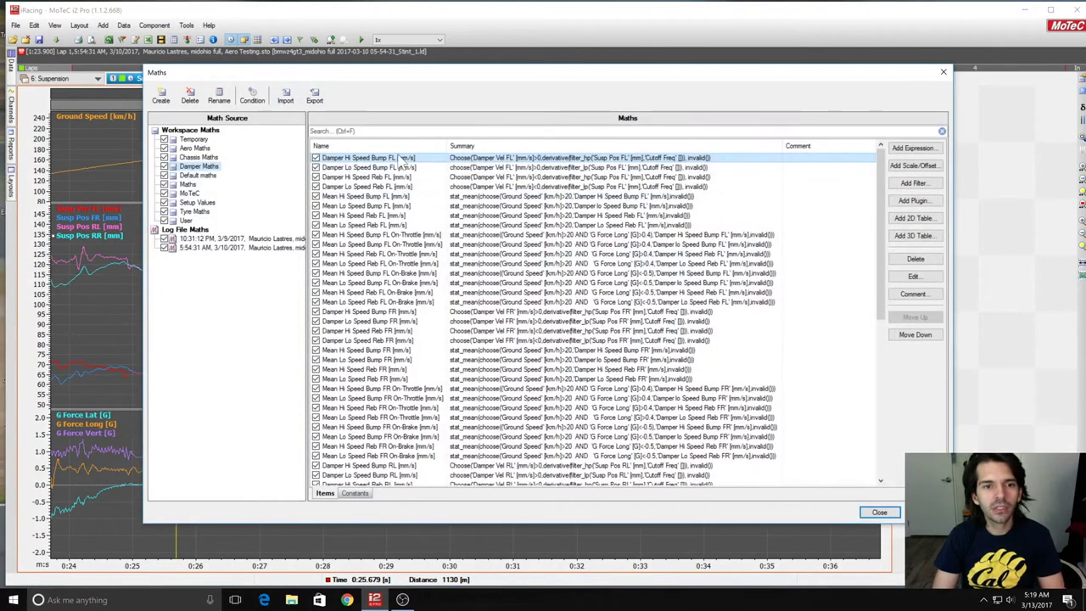
click(913, 276)
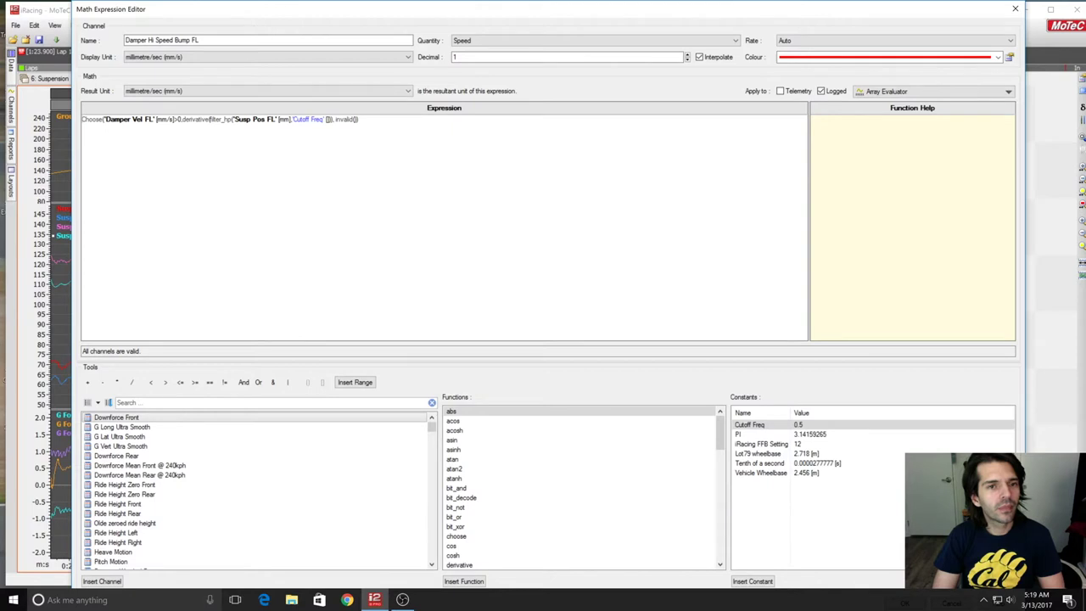
click(178, 119)
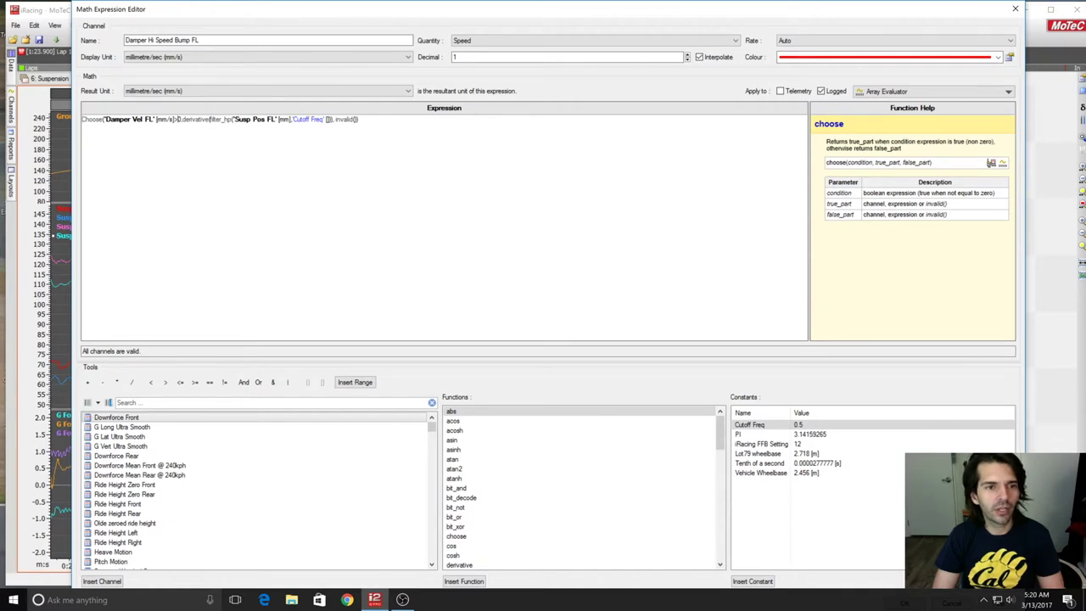
click(328, 119)
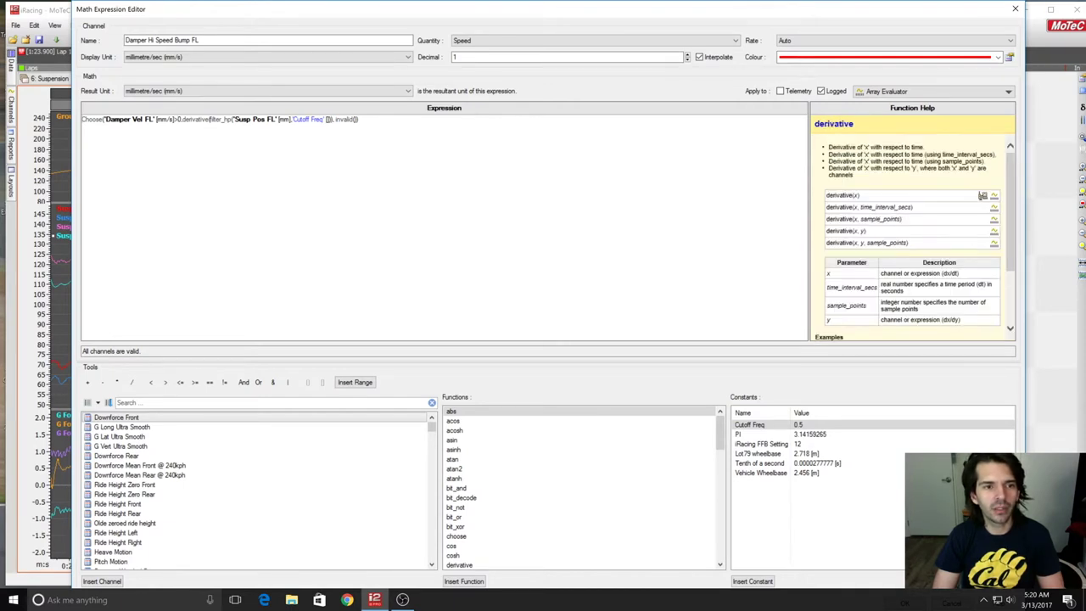
click(319, 120)
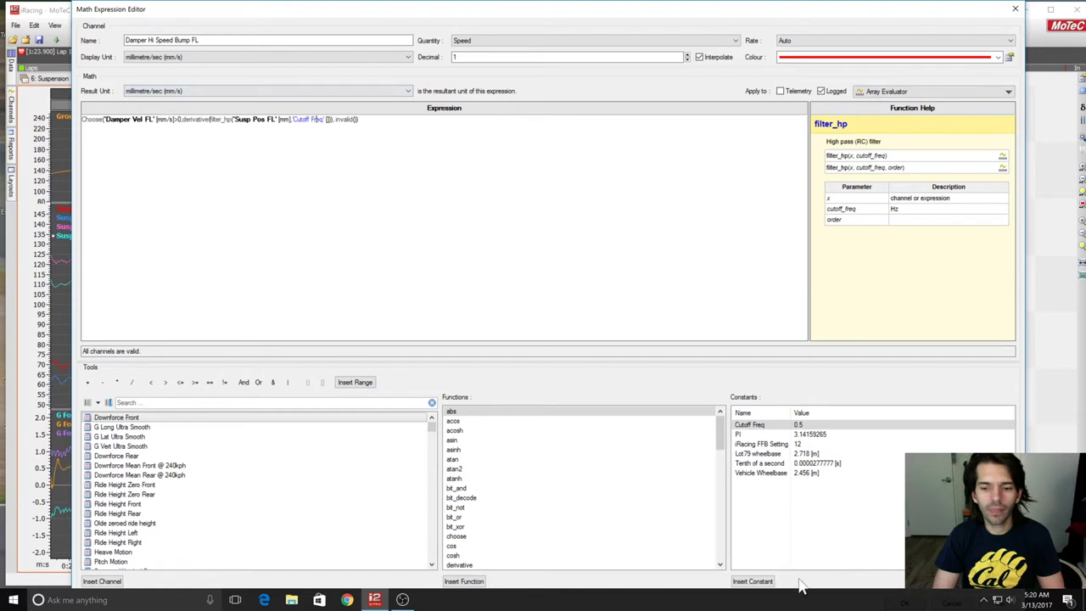
click(764, 425)
click(753, 581)
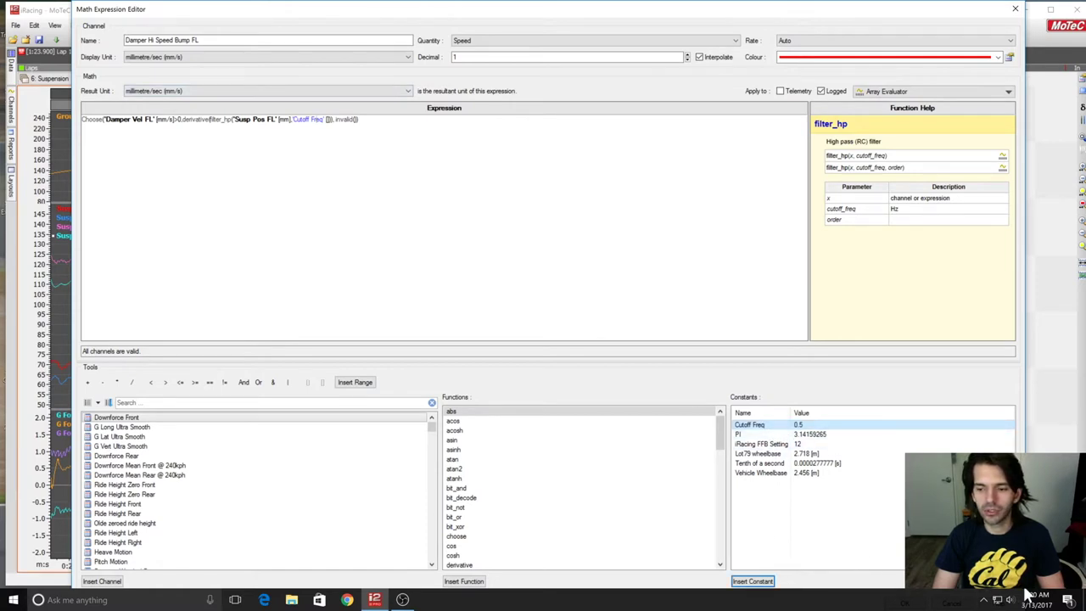
Close the expression editor, examine how Damper Maths constants are added and how Cutoff Freq is defined, and leave the Maths dialog.
click(1014, 10)
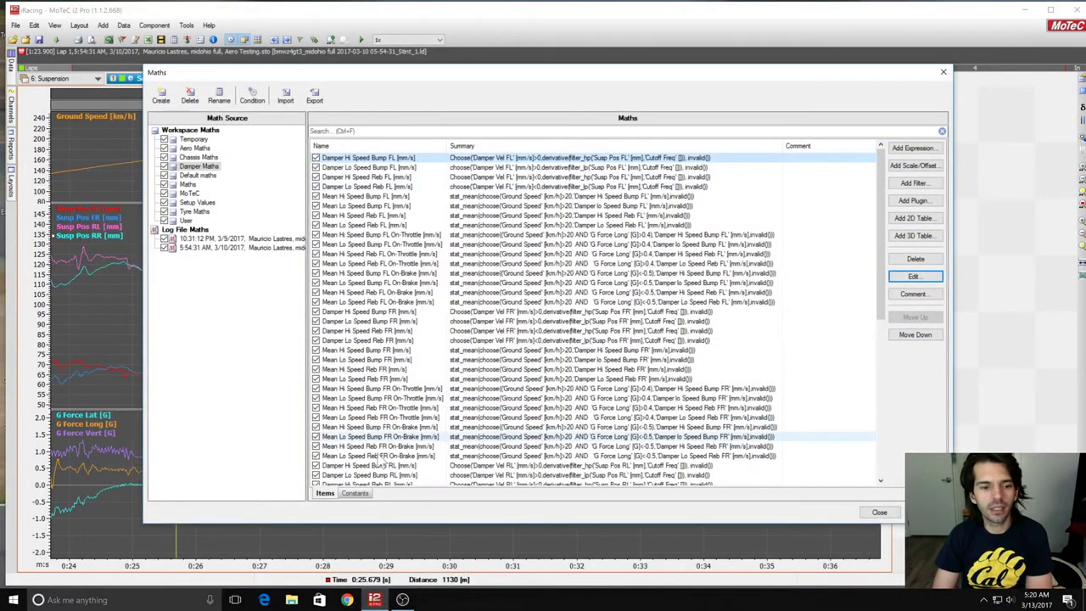
click(353, 493)
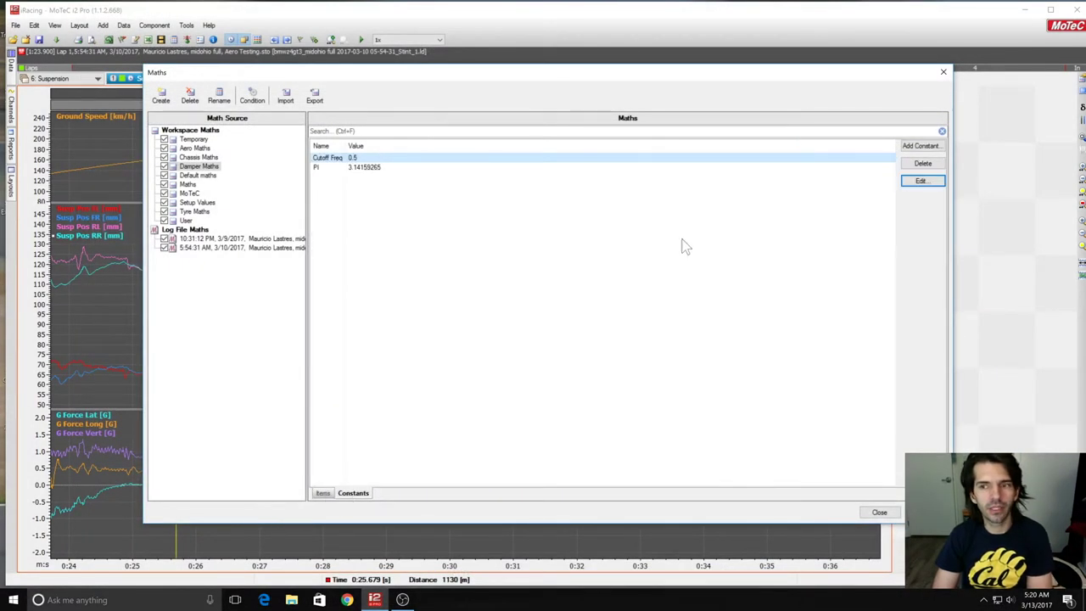
click(921, 146)
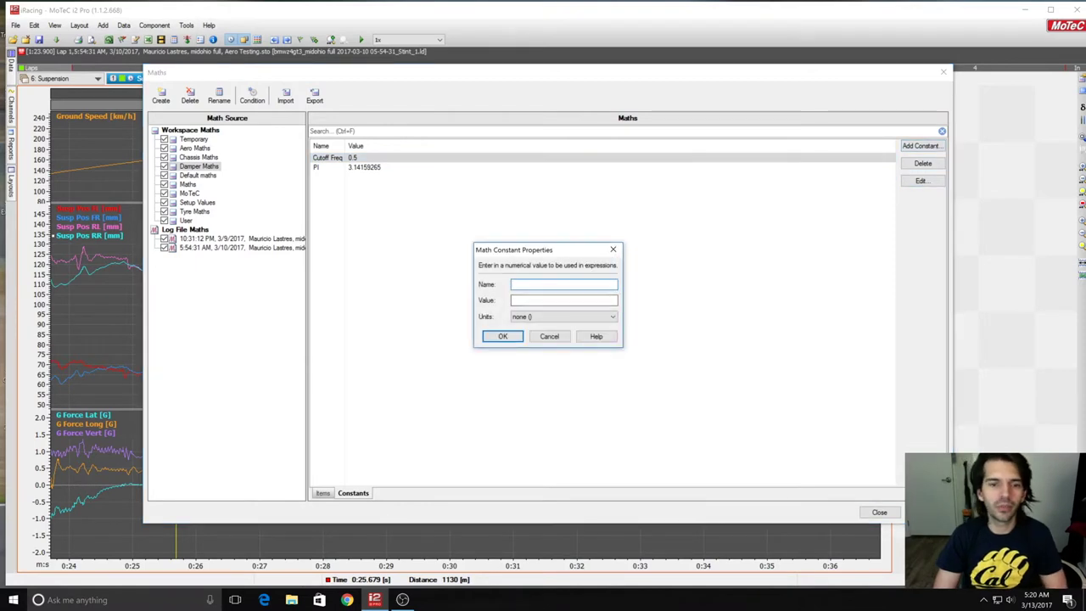
click(549, 336)
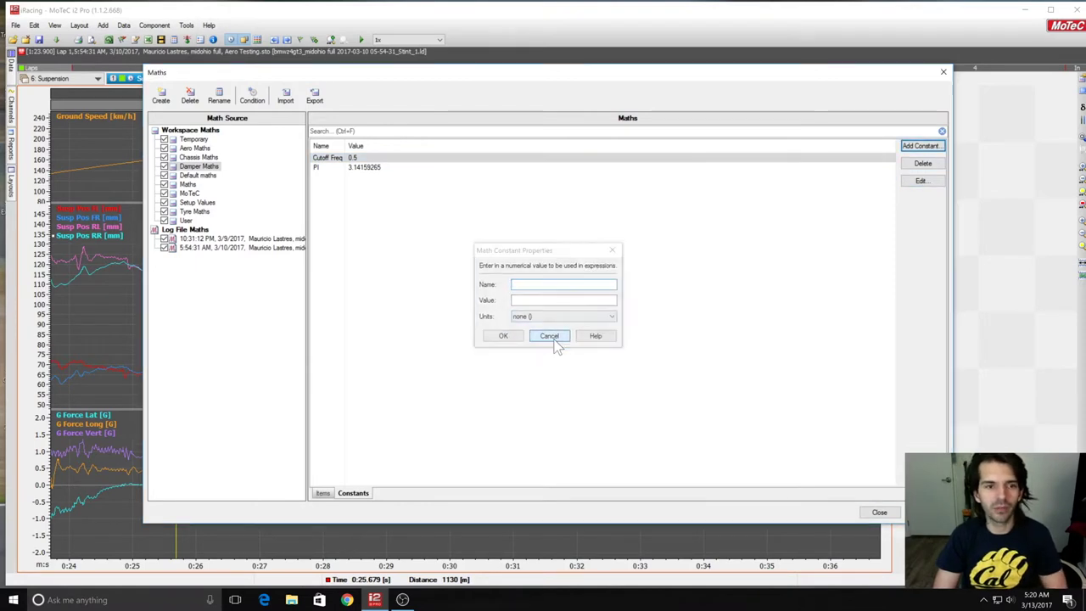
double_click(329, 163)
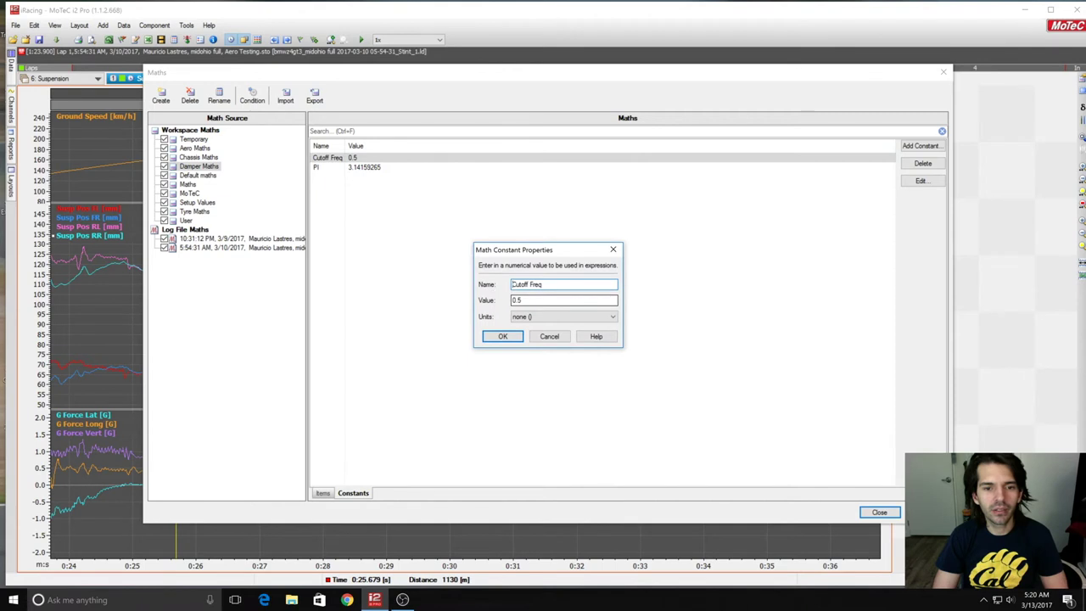
double_click(517, 300)
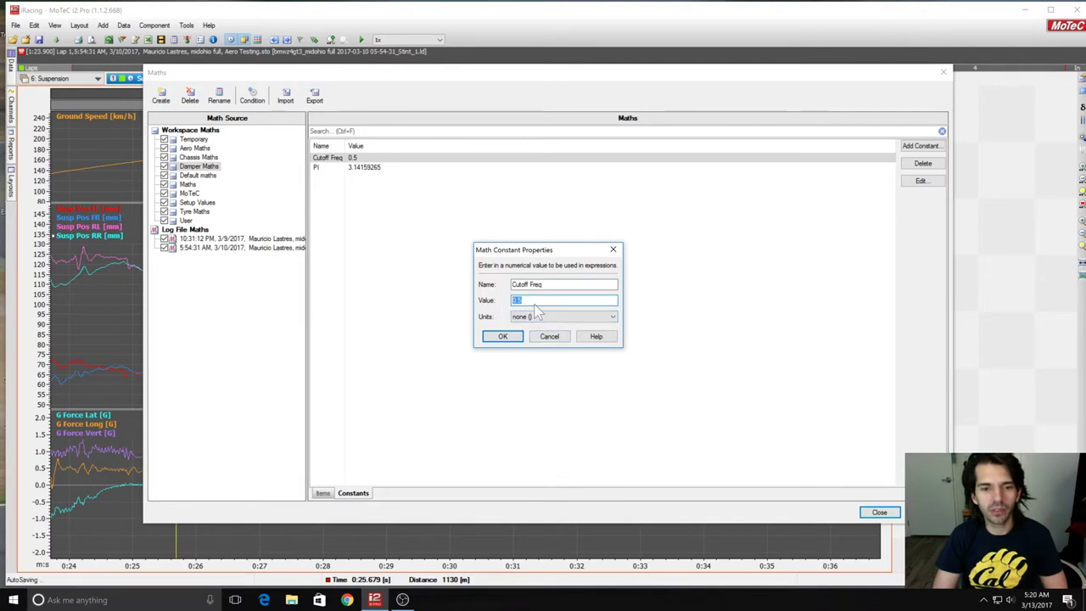
click(505, 336)
click(877, 513)
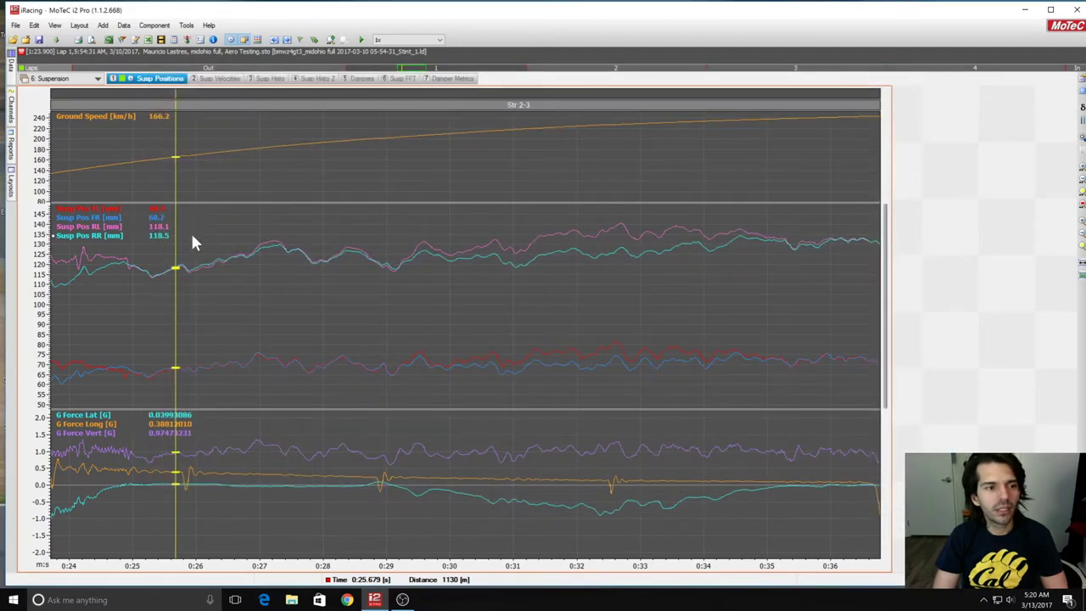
Compare the Dampers low- and high-speed histograms and mean values with the Susp Histo 2 bump and rebound figures for the zoomed section.
click(358, 78)
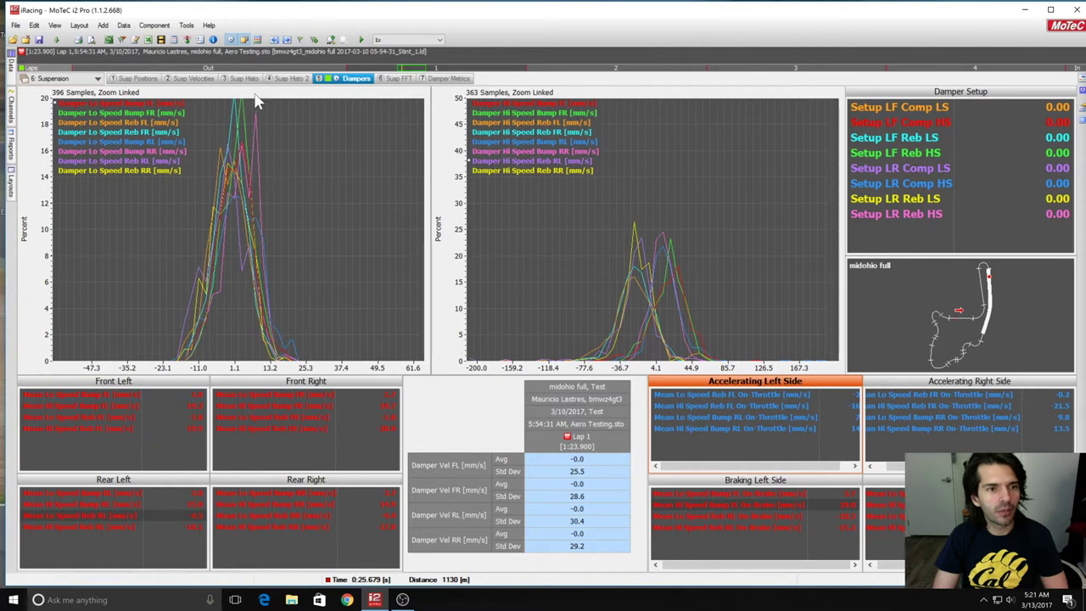
click(290, 78)
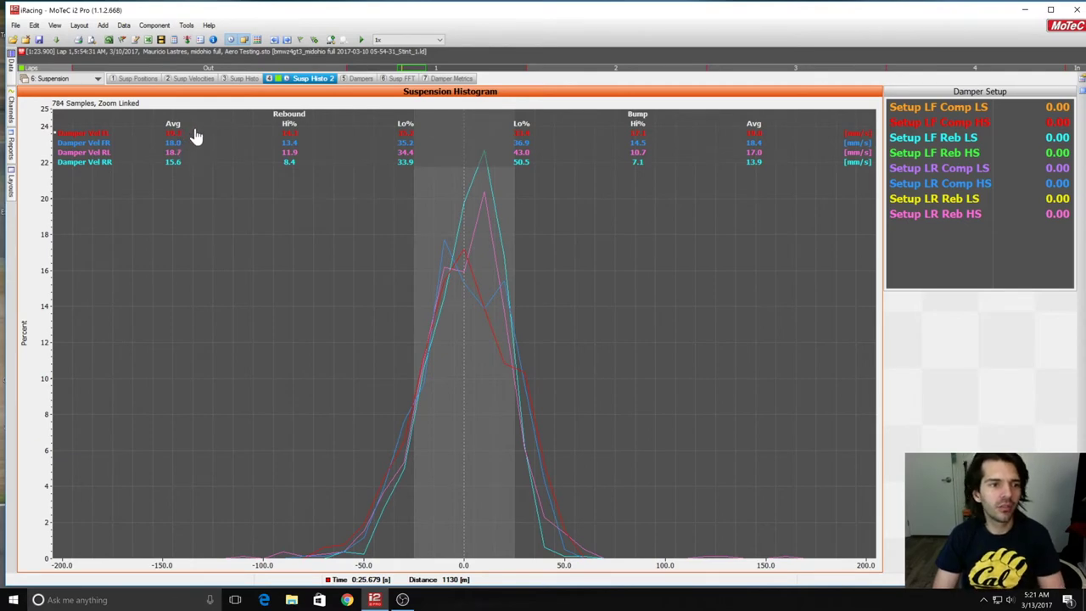
click(360, 79)
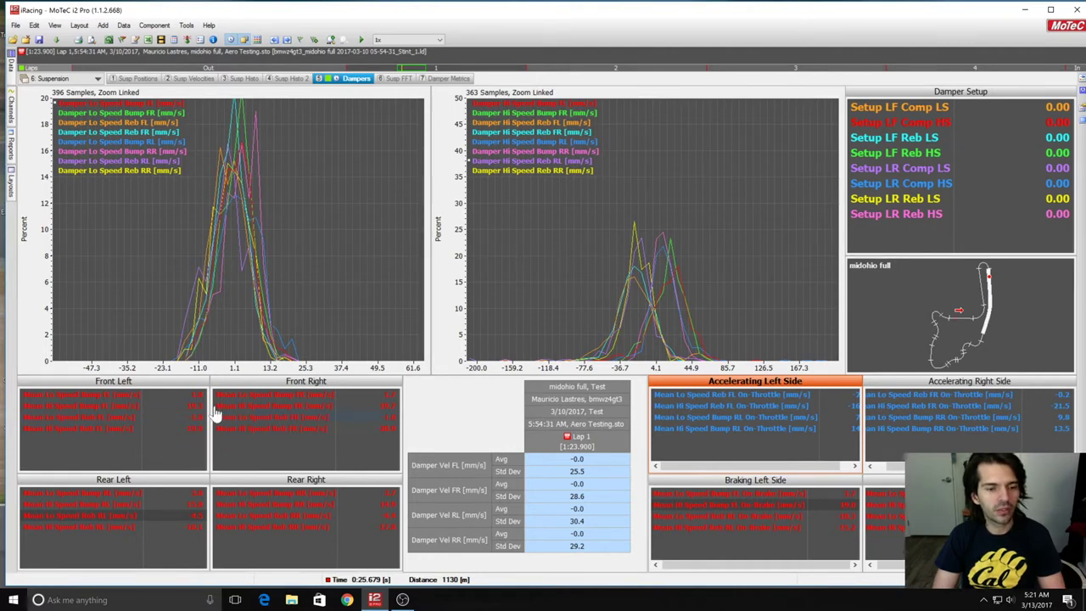
click(289, 78)
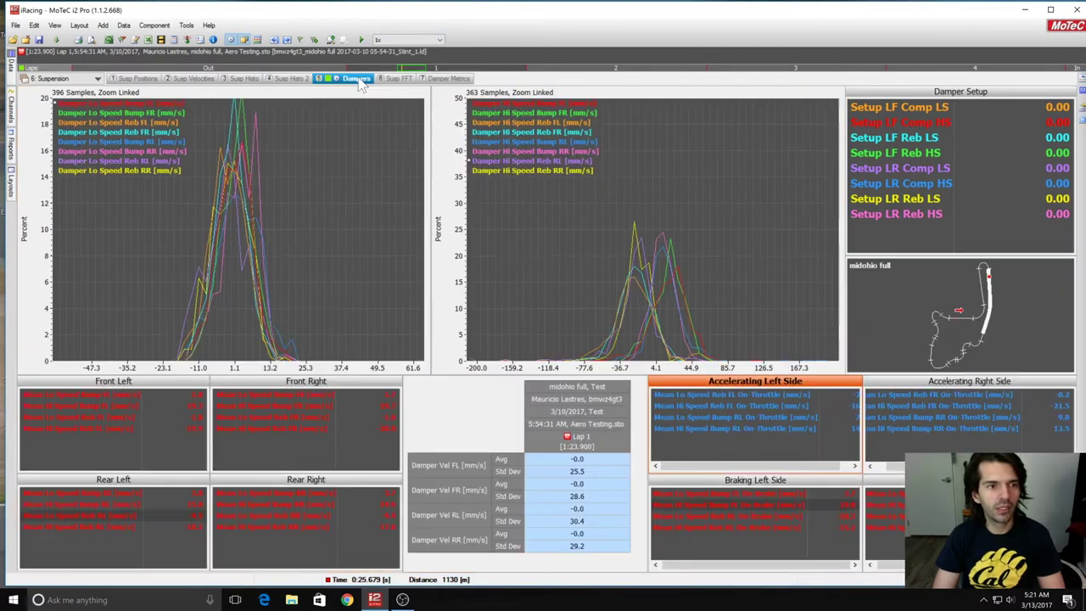
click(360, 78)
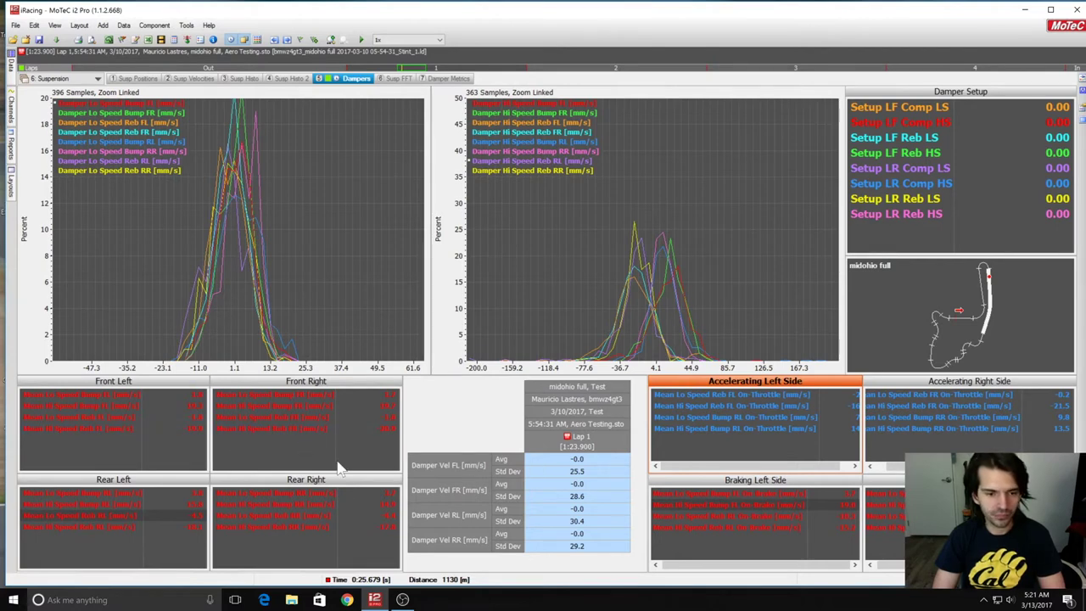
click(499, 479)
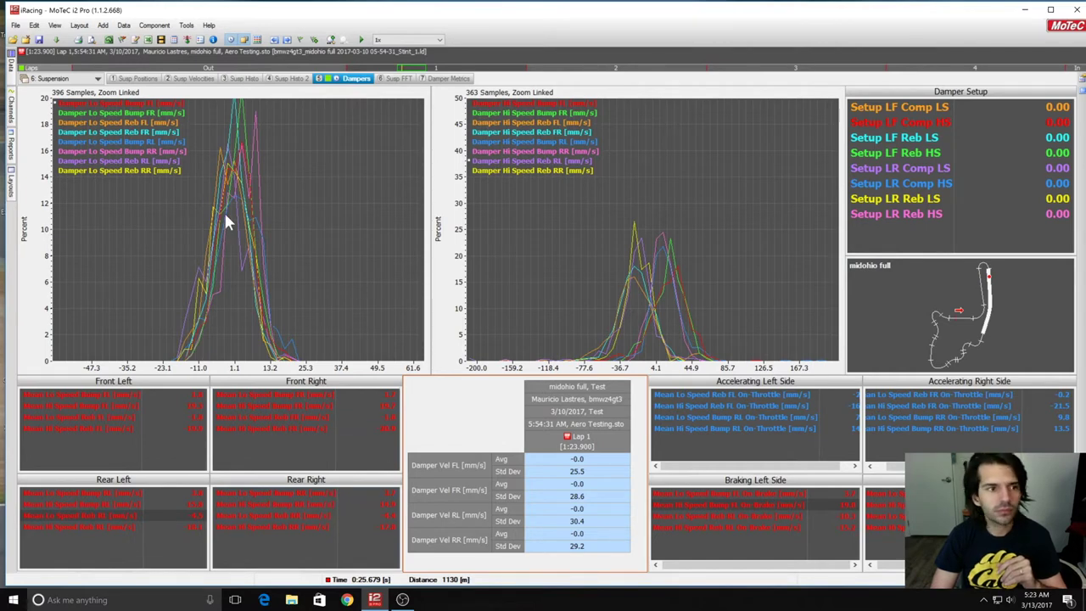
click(308, 212)
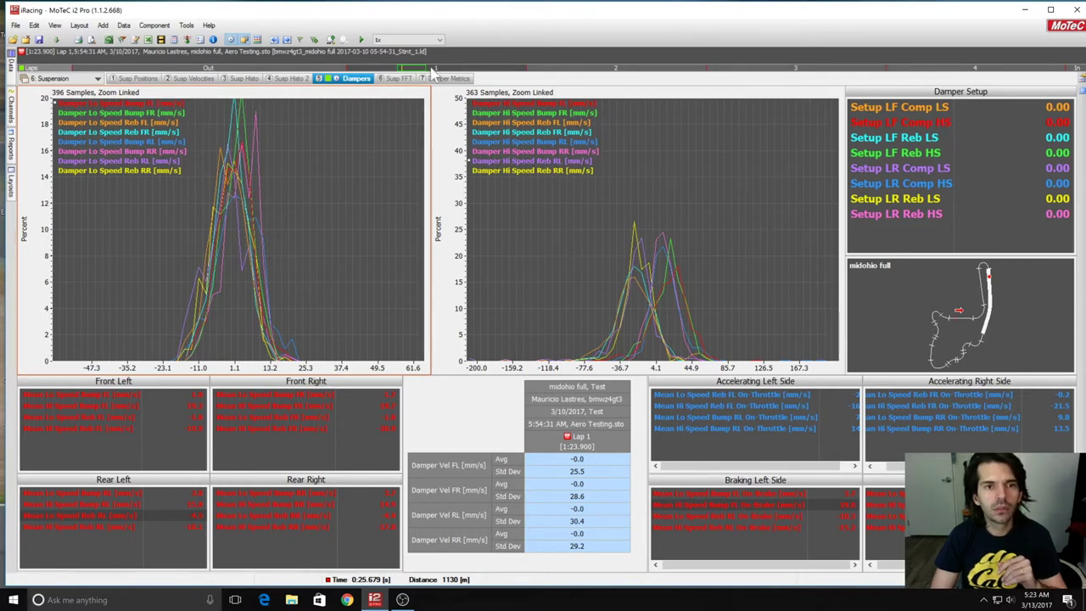
On Dampers, extend the data range over most of the out lap through lap 4, and compare the histograms with Susp Histo 2.
drag(424, 67, 1058, 83)
drag(392, 67, 226, 82)
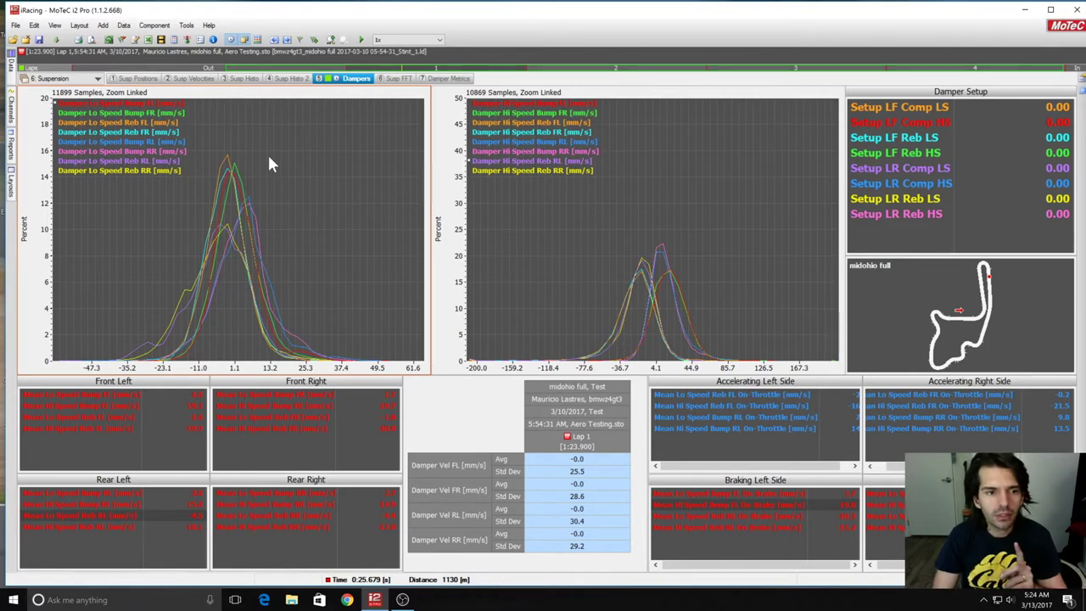
click(650, 270)
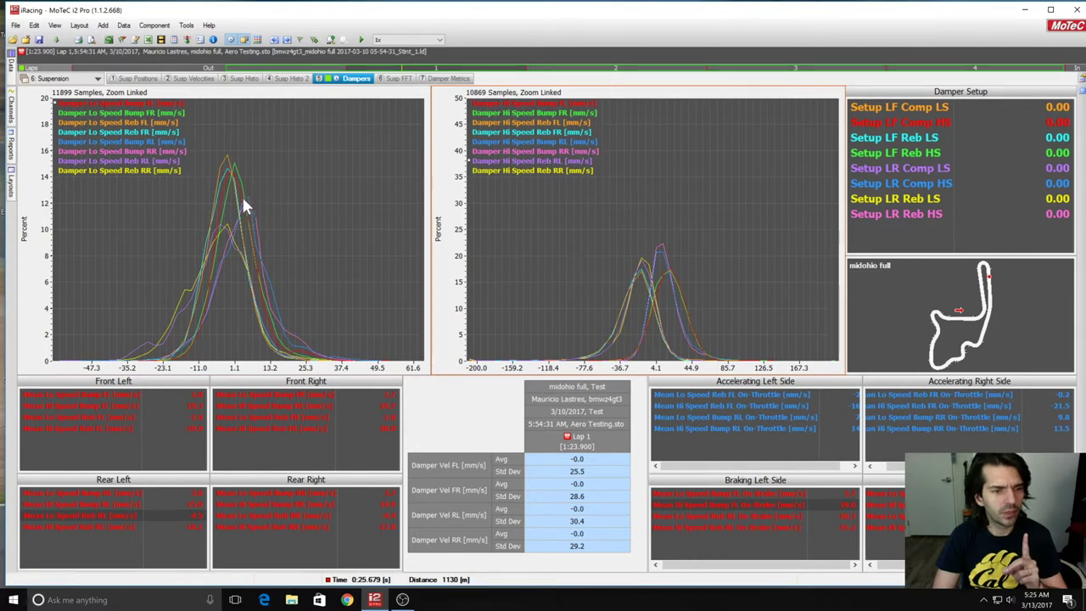
click(288, 78)
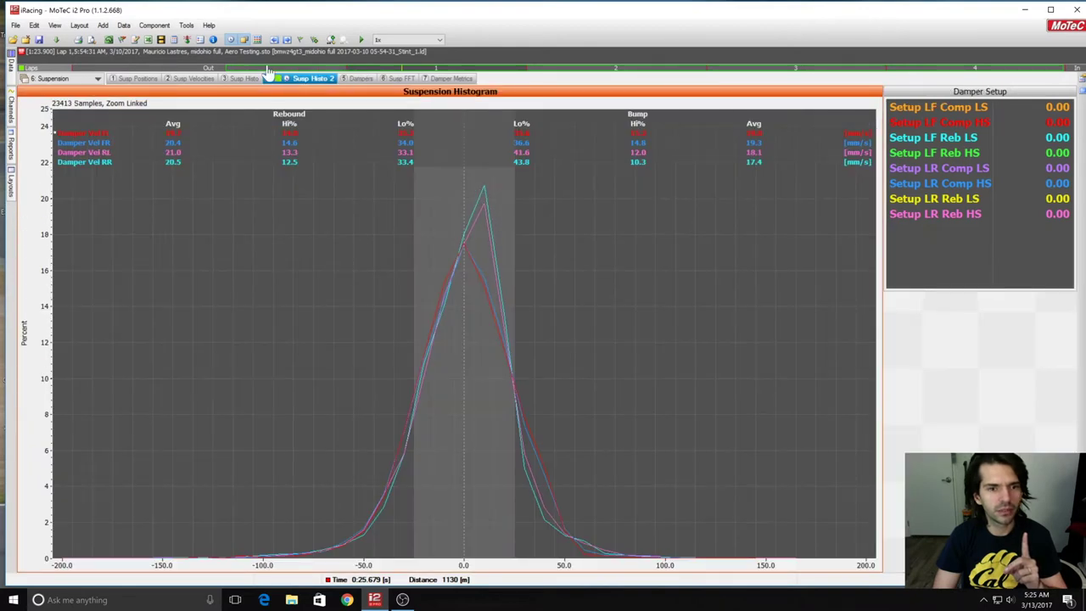
click(359, 78)
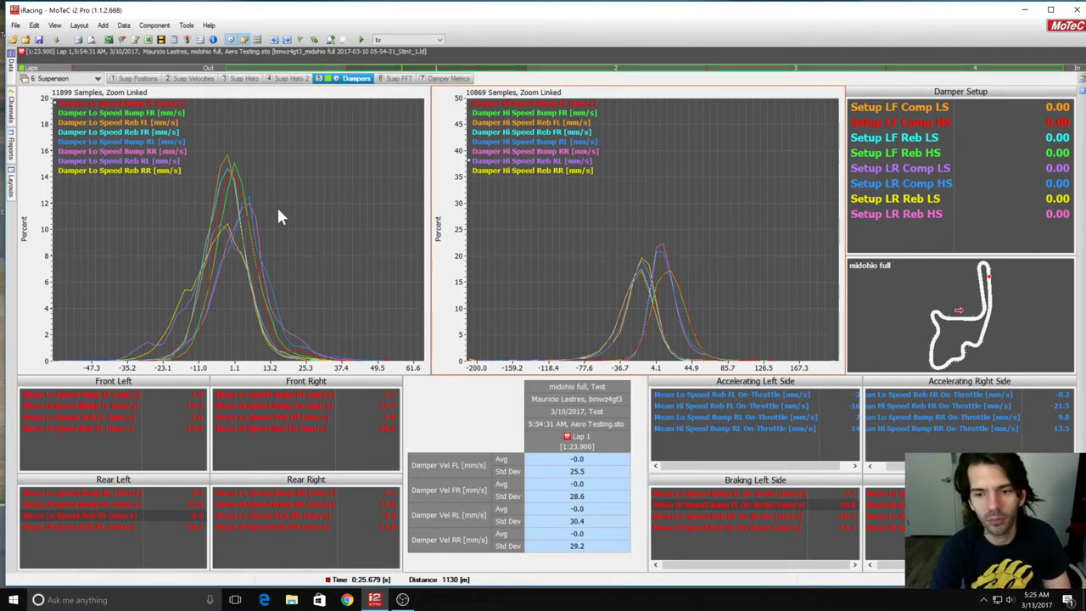
Add the 3/9/2017 stint's Lap 1 as the reference lap, trim the range's start within the out lap, and show Susp Histo.
mouse_move(12, 70)
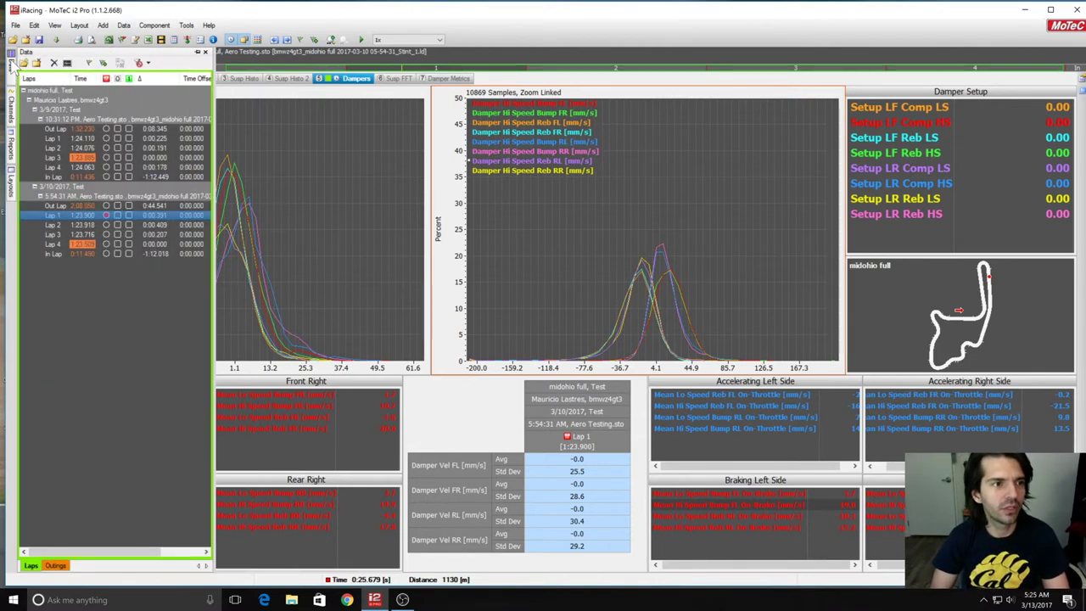
click(120, 139)
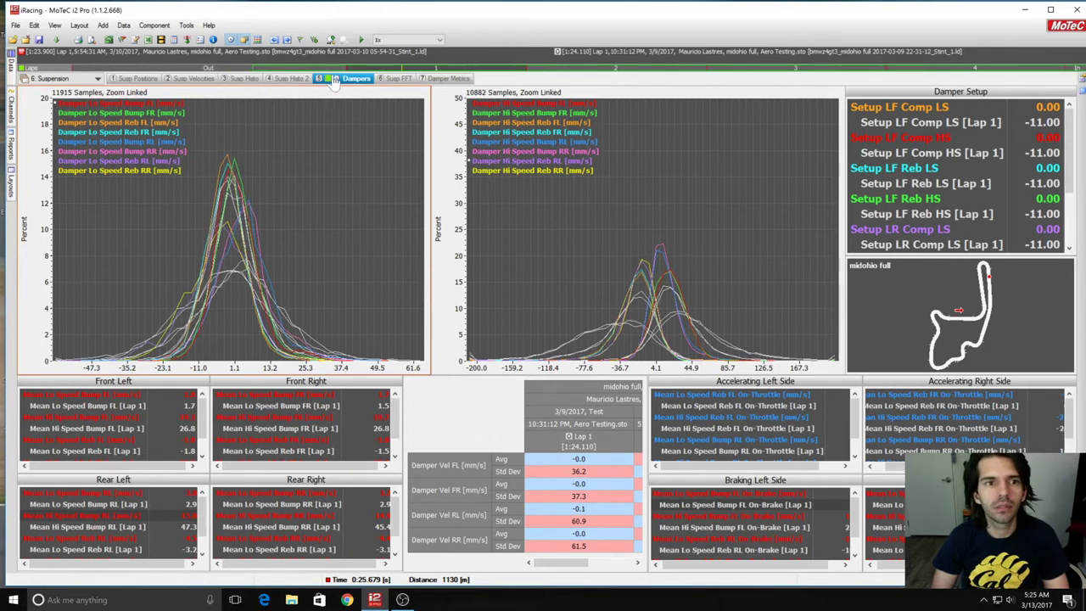
drag(251, 66, 346, 70)
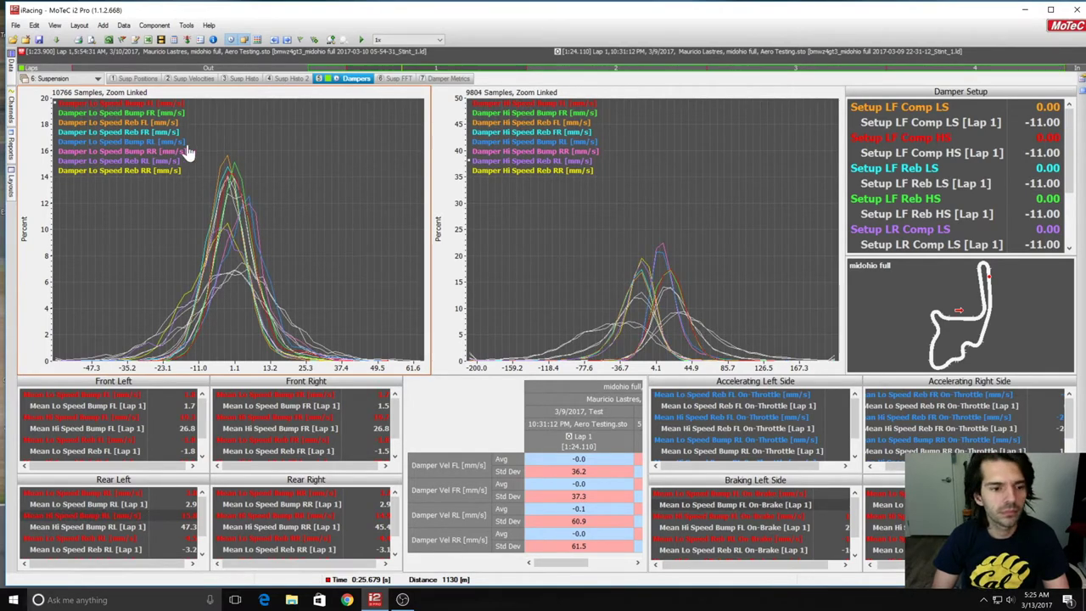
click(259, 79)
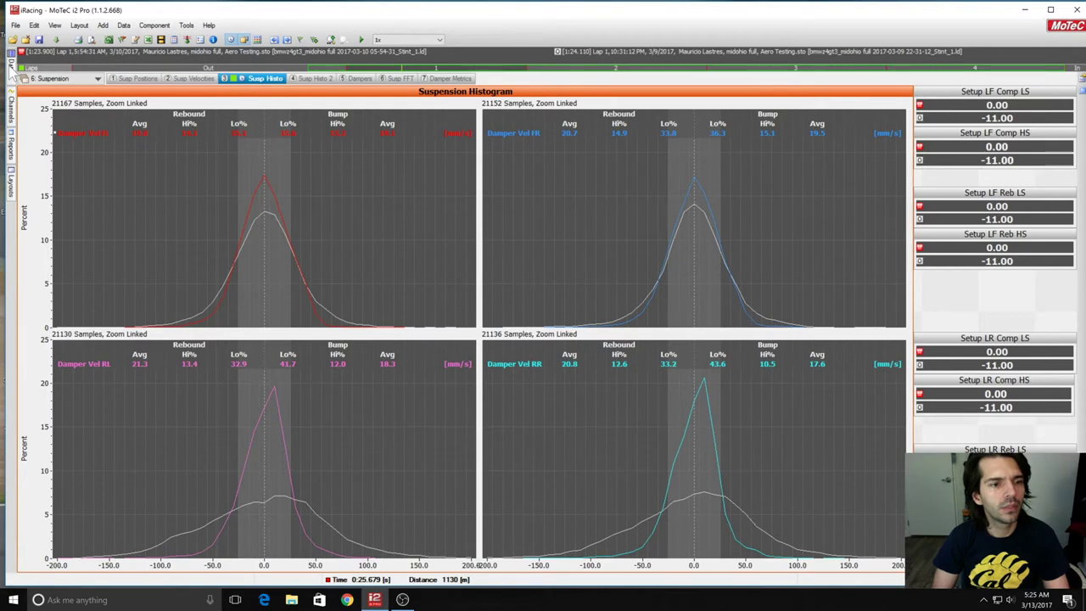
Try the 3/9/2017 stint's Lap 1 as the main lap on Susp Histo, with the data range extended through lap 4.
mouse_move(11, 64)
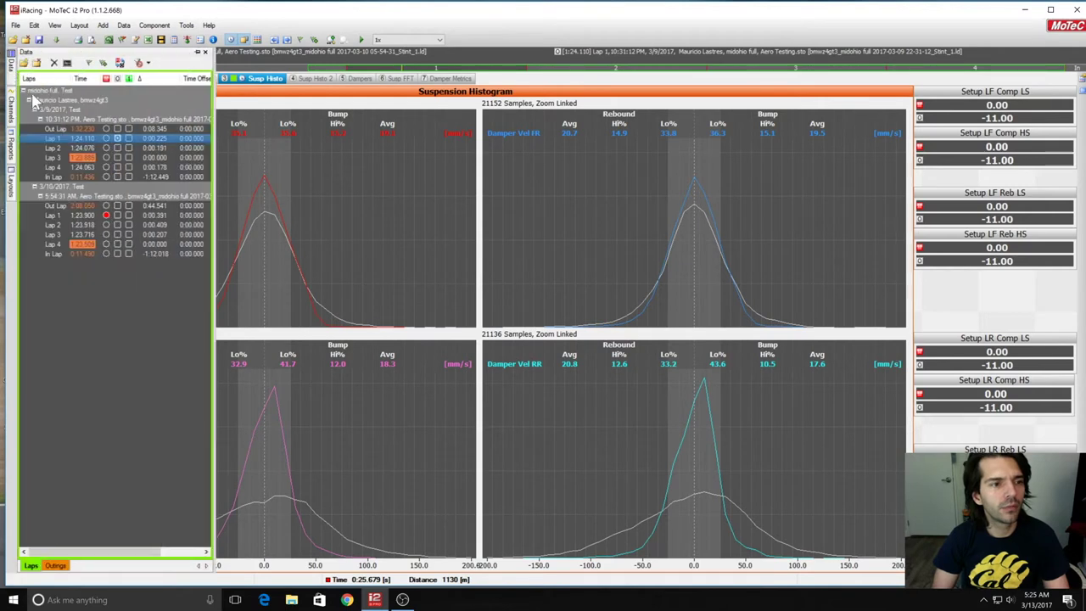
click(106, 139)
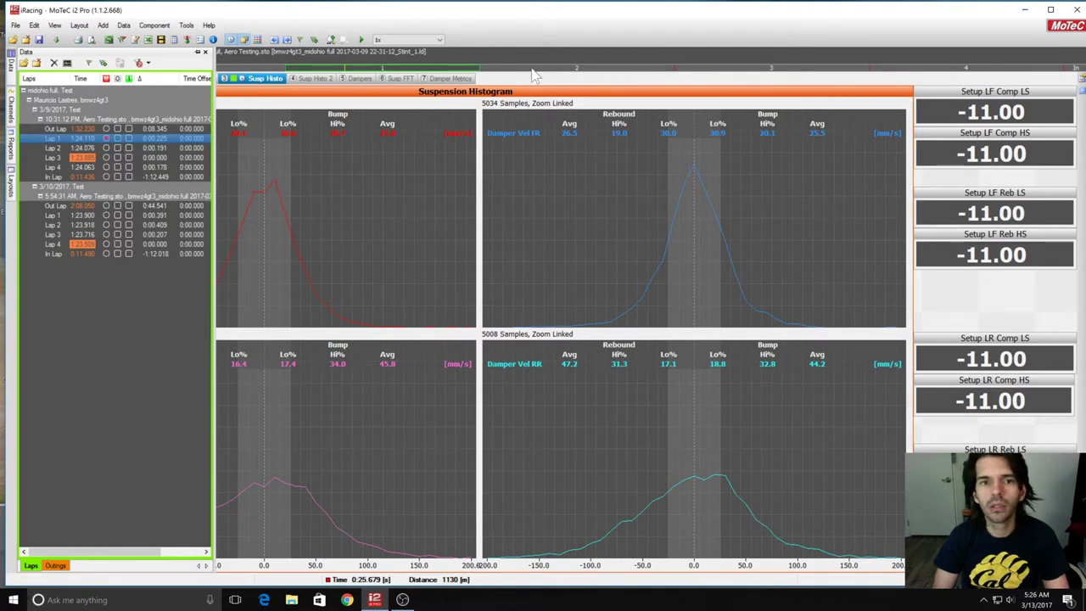
drag(481, 67, 1064, 75)
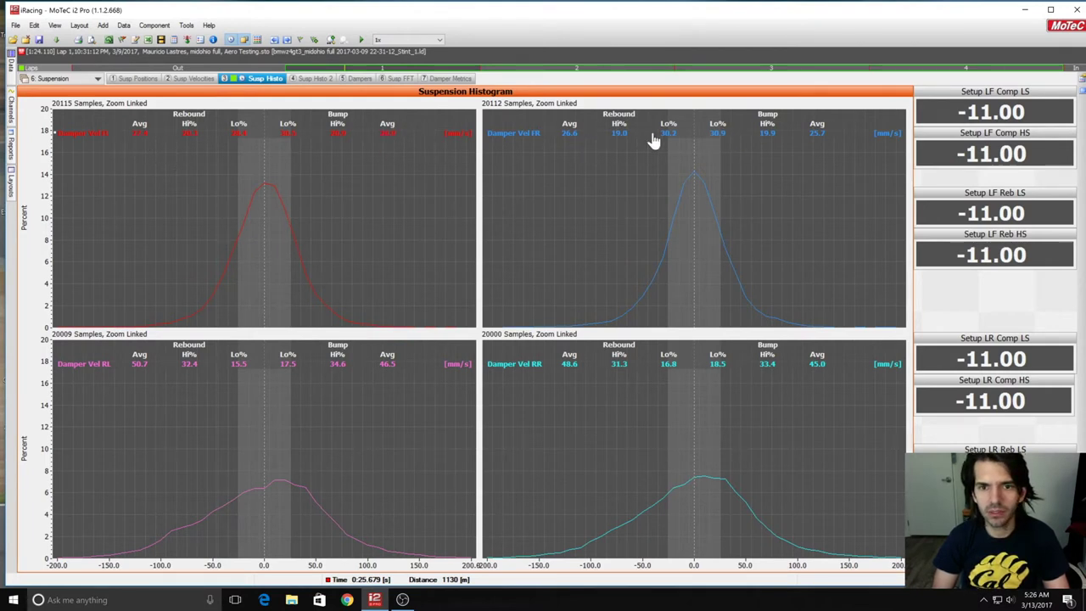
click(337, 70)
Overlay the 3/9/2017 stint's Lap 1 on the 3/10/2017 stint's Lap 1 as main lap, and extend the range through lap 4.
mouse_move(11, 64)
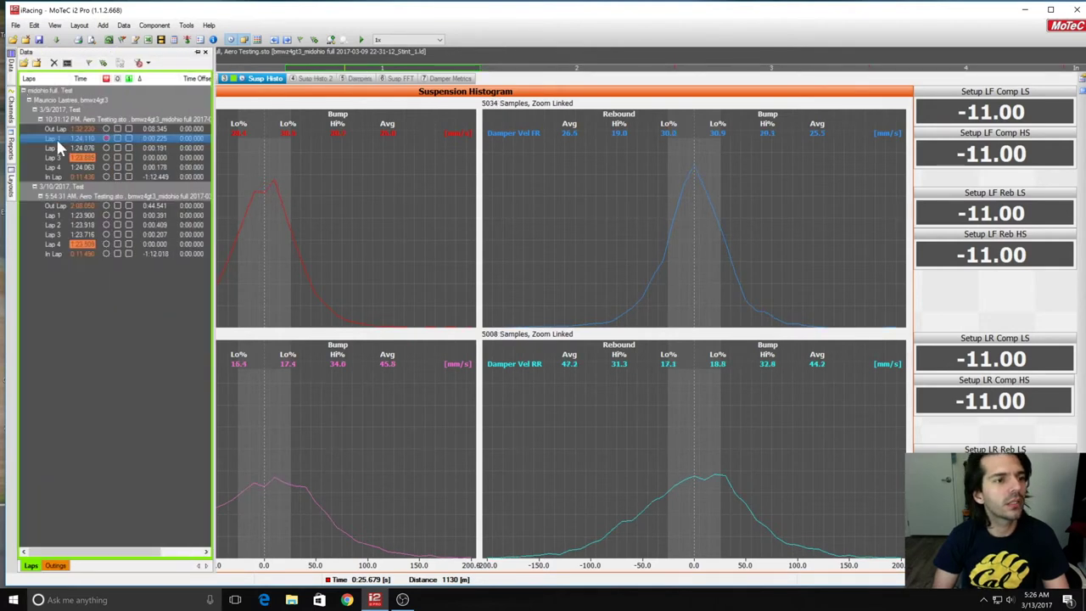
click(128, 138)
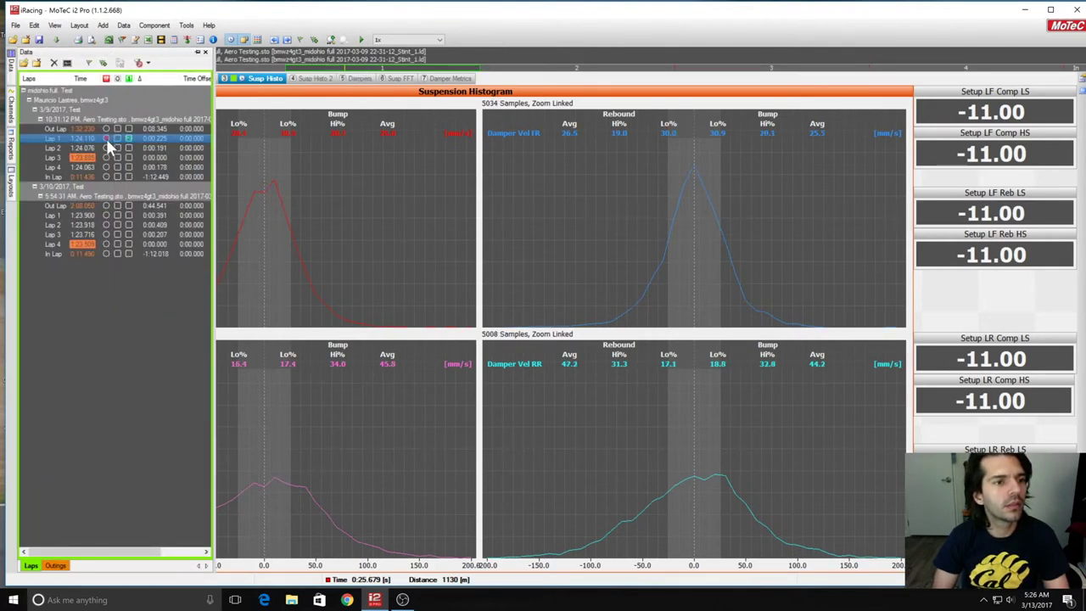
click(106, 215)
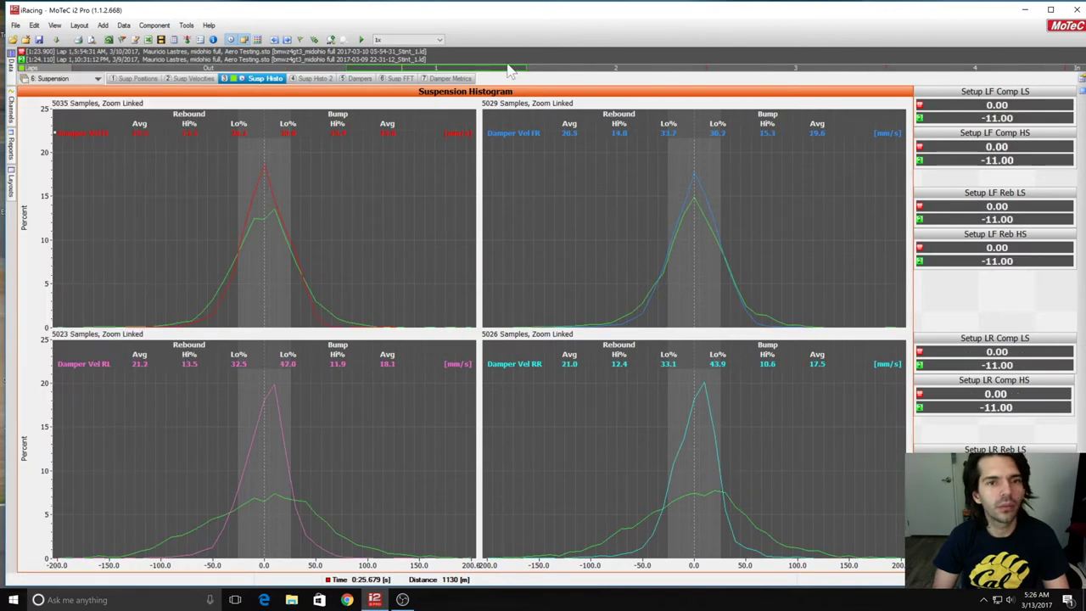
drag(523, 69, 1053, 70)
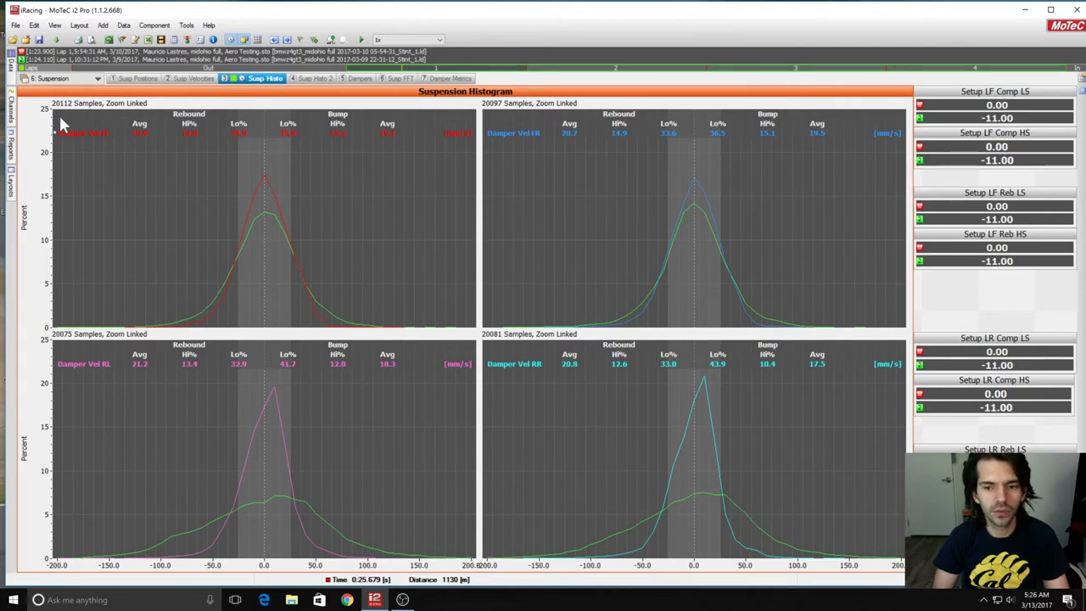
Colour the traces by lap and compare both stints on Susp Histo 2 and Dampers, including the mean speeds and Damper Vel statistics.
click(258, 40)
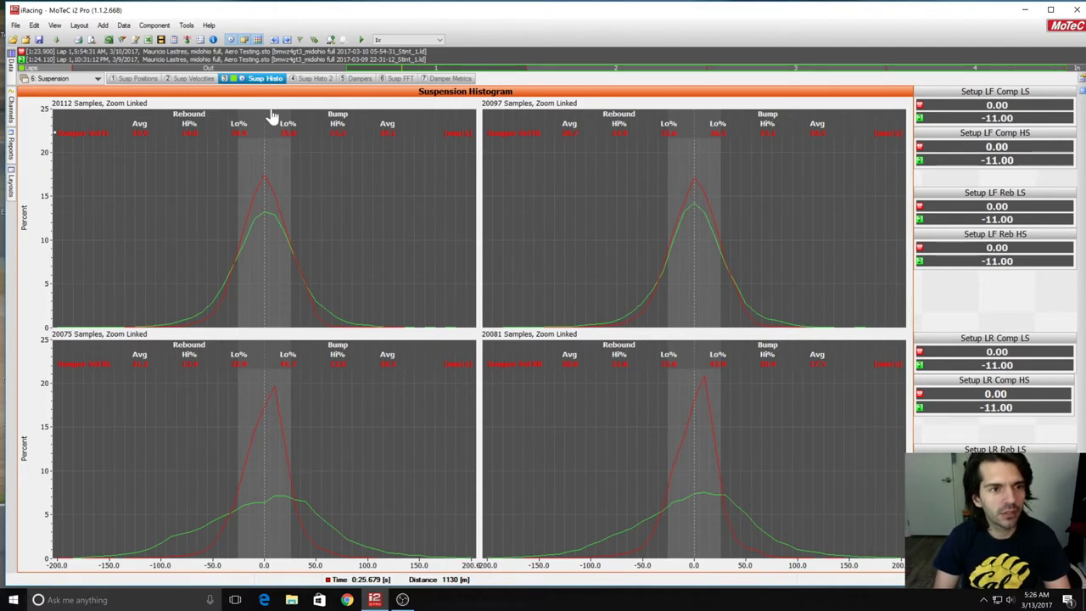
click(316, 78)
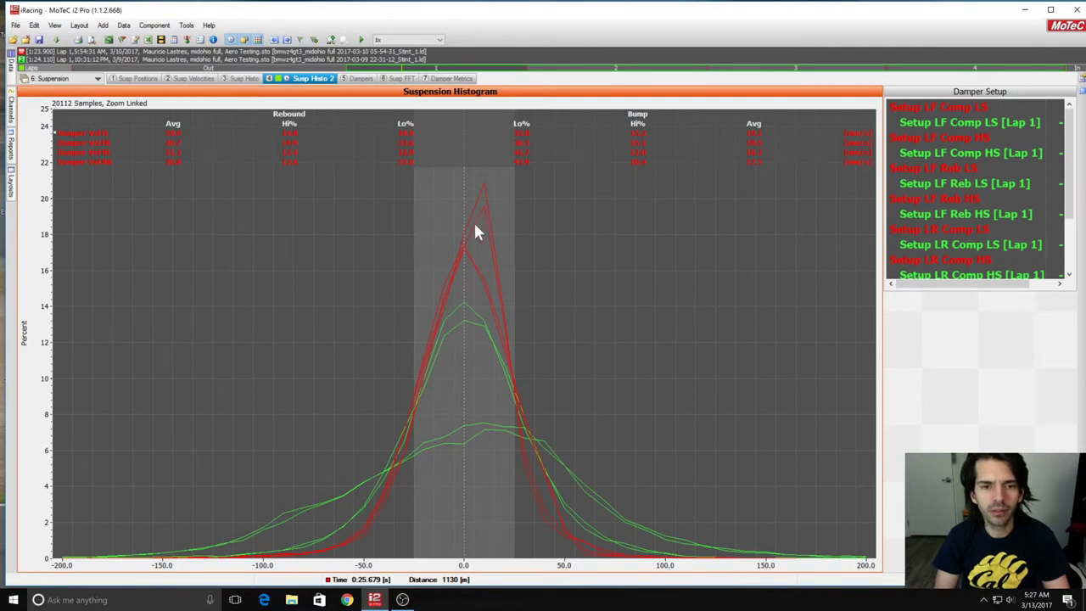
click(357, 79)
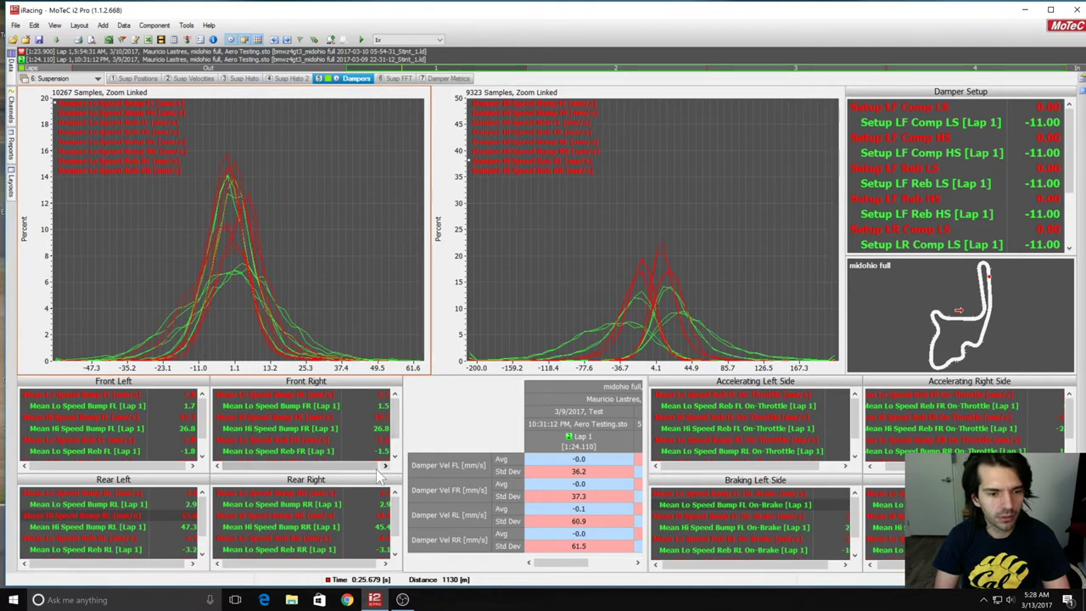
click(394, 437)
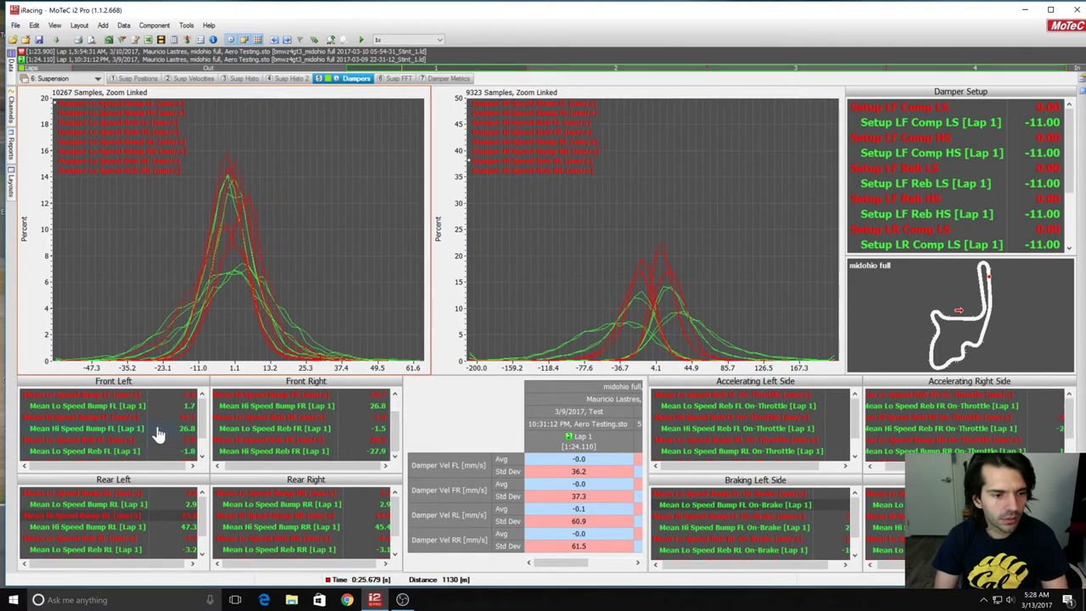
scroll(177, 467, down, 1)
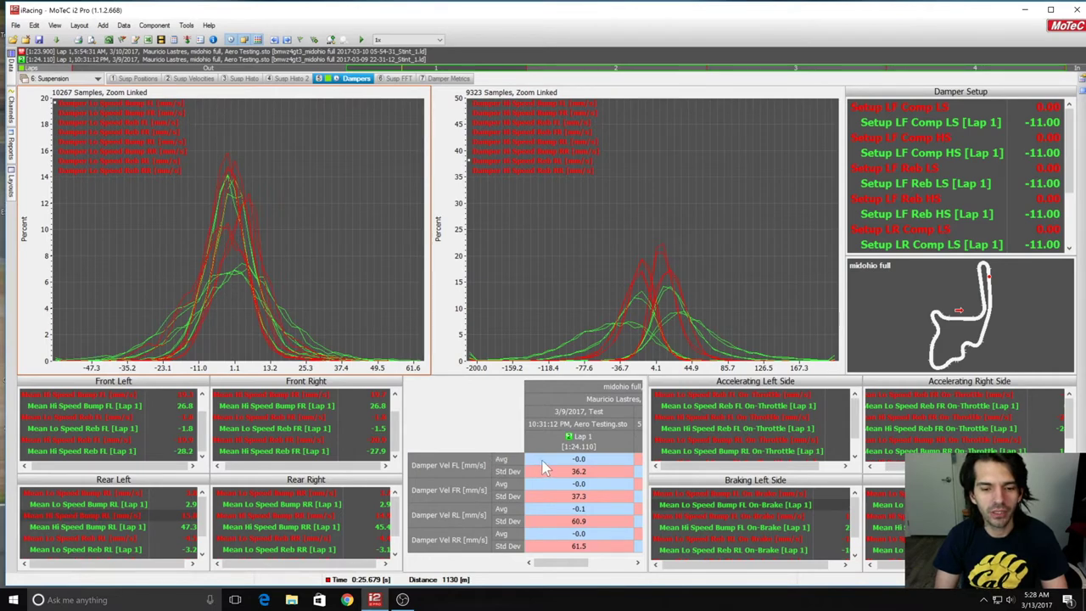
click(588, 469)
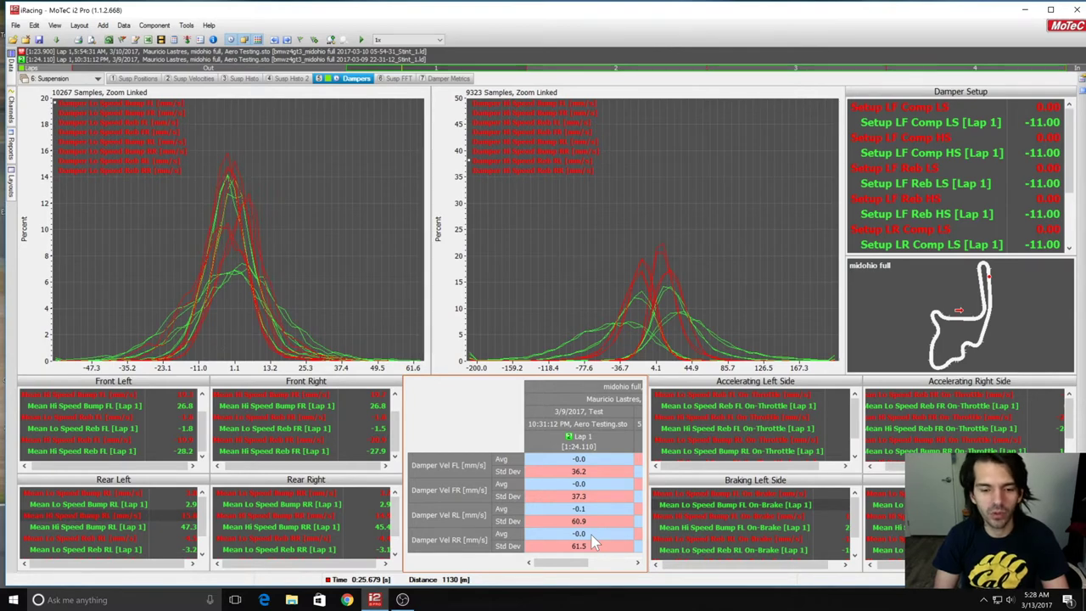
Compare the average and standard deviation of each wheel's Damper Vel between the 3/9 and 3/10/2017 stints in the Dampers statistics table.
scroll(594, 541, right, 3)
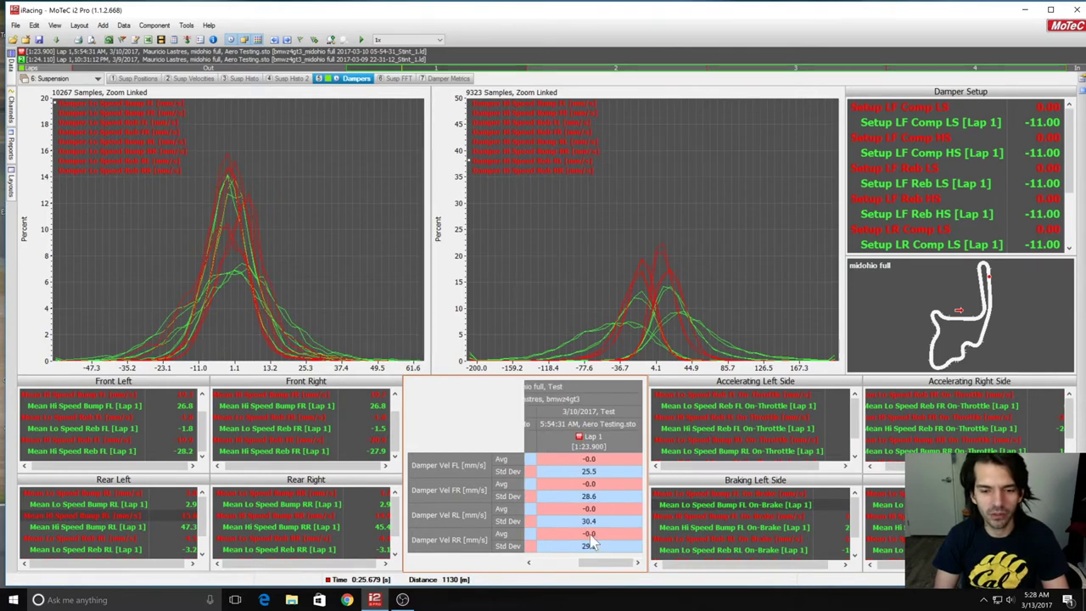
scroll(619, 540, right, 3)
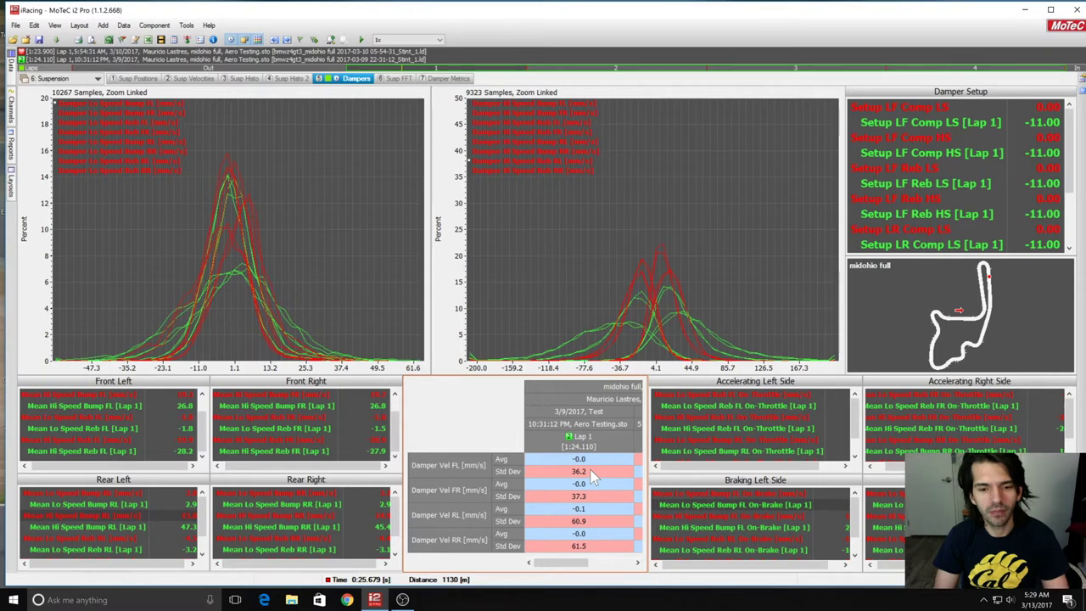
scroll(594, 478, right, 3)
scroll(594, 478, left, 4)
scroll(594, 477, left, 1)
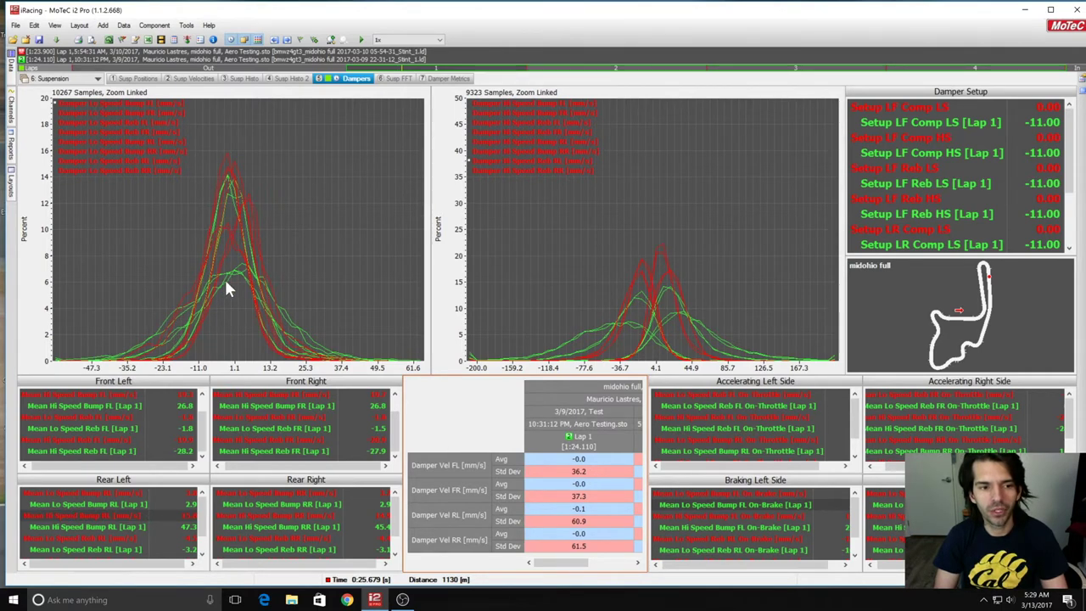
scroll(611, 477, right, 1)
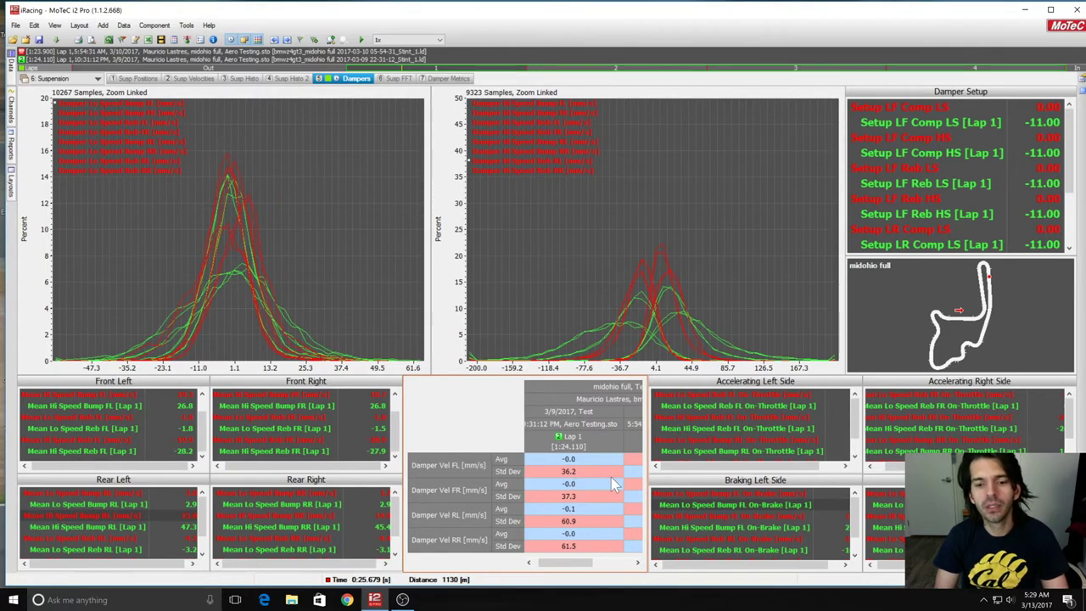
scroll(611, 477, right, 2)
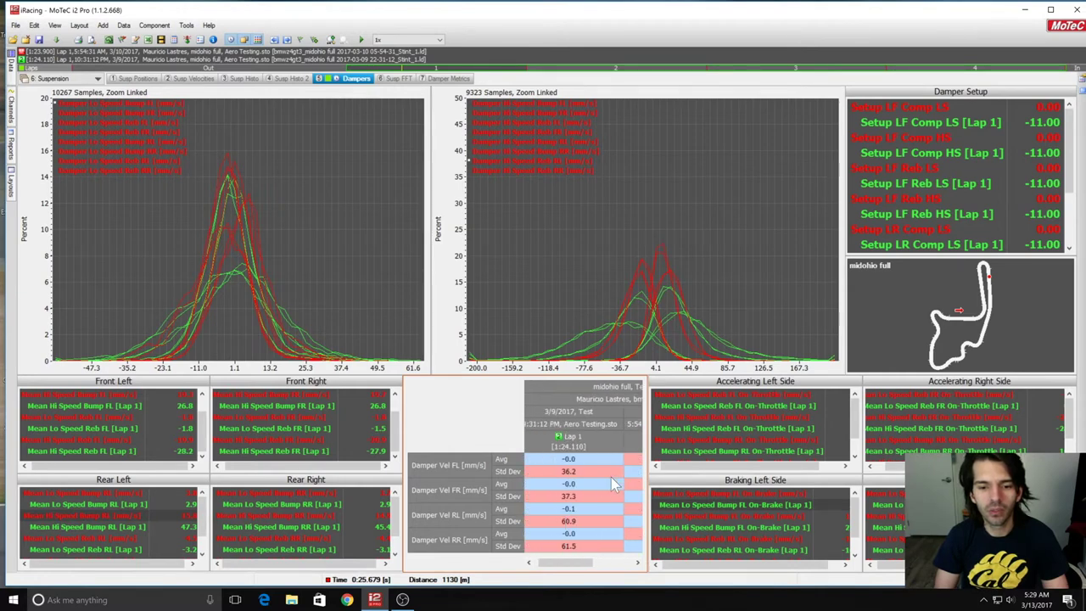
scroll(596, 477, right, 5)
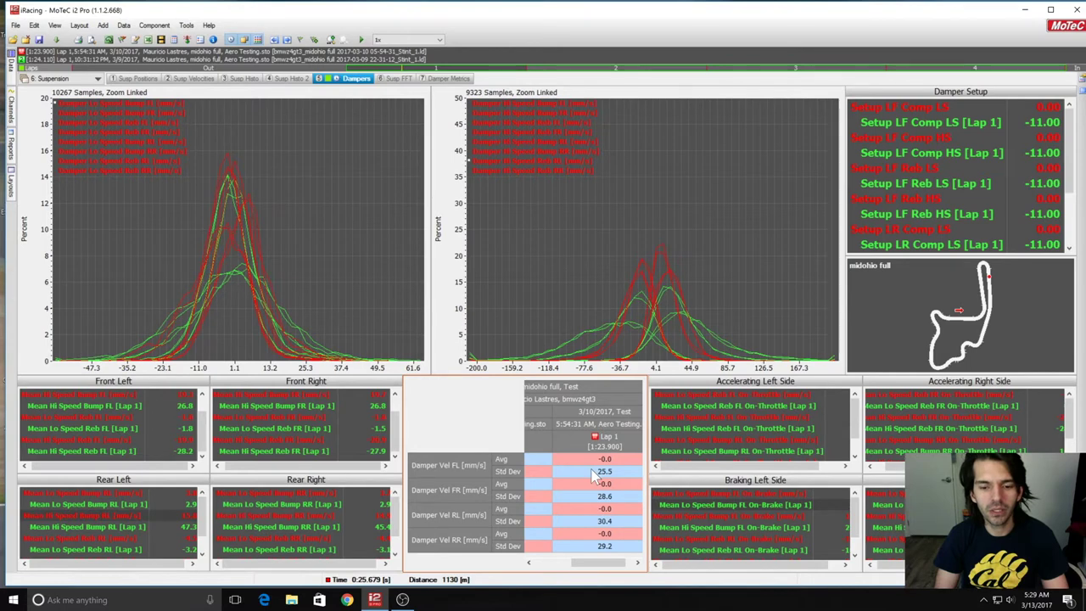
scroll(594, 477, right, 3)
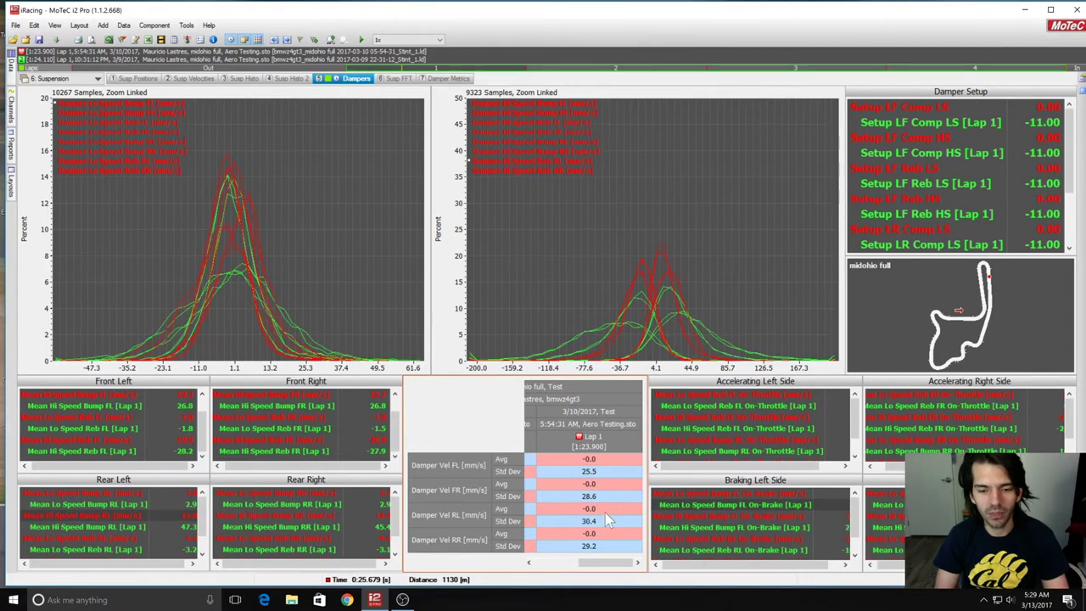
scroll(601, 547, left, 2)
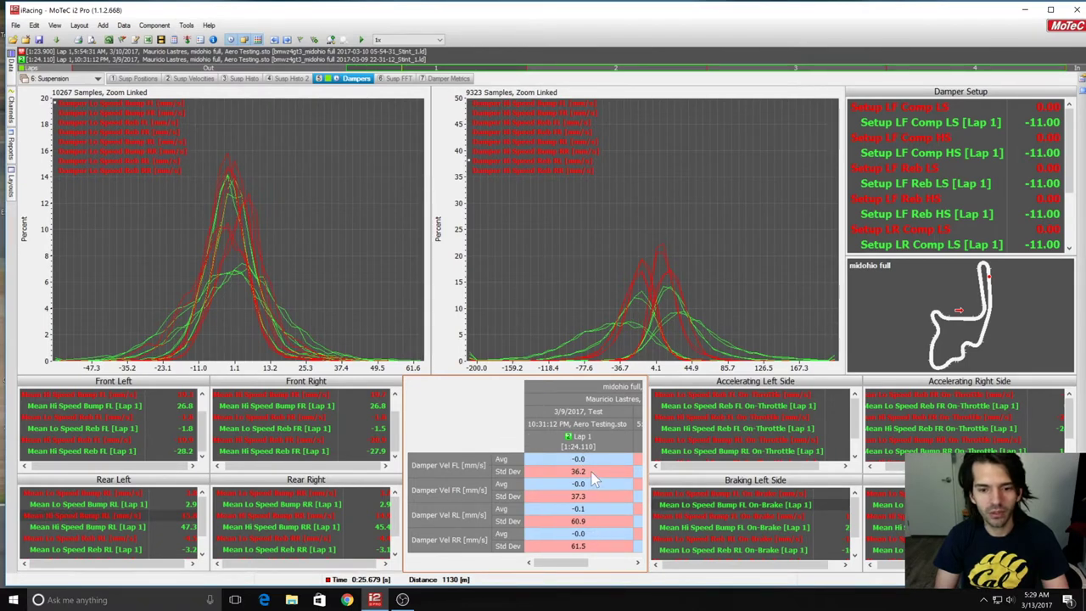
scroll(595, 531, right, 2)
scroll(589, 524, right, 2)
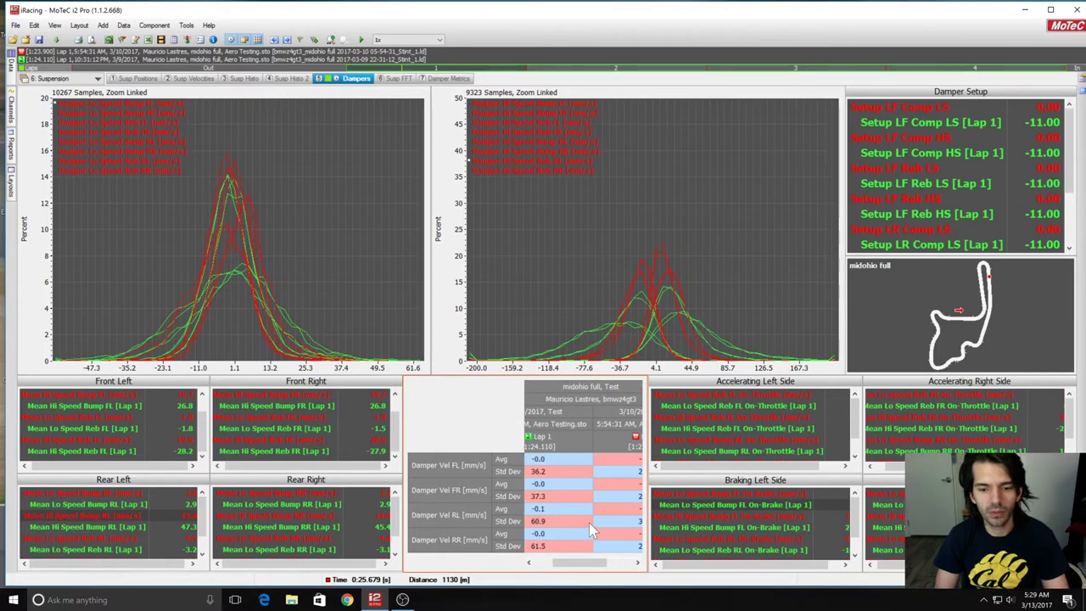
scroll(589, 523, right, 3)
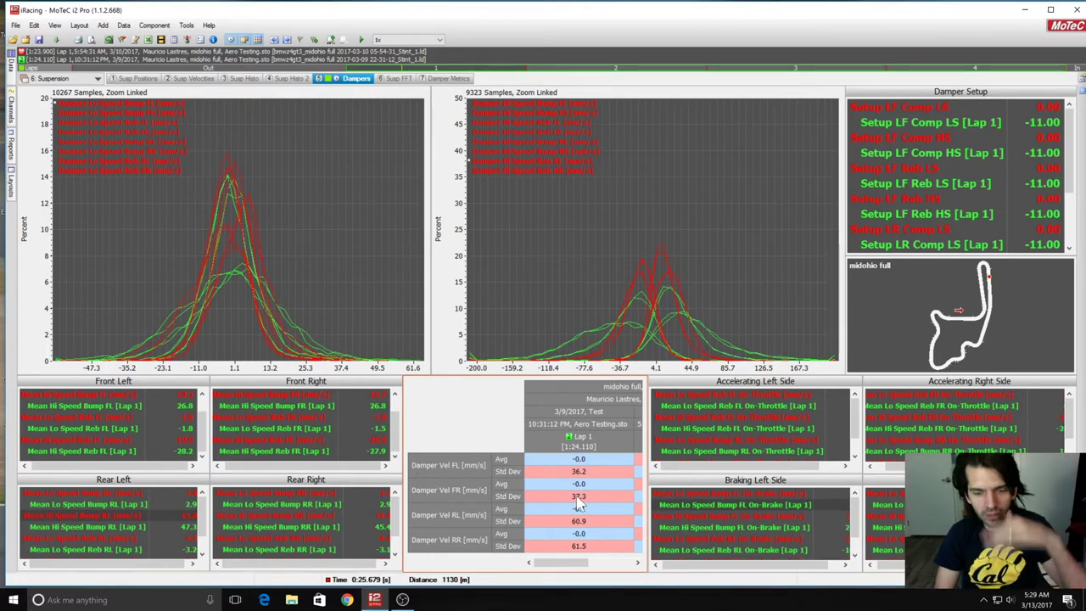
scroll(604, 498, left, 3)
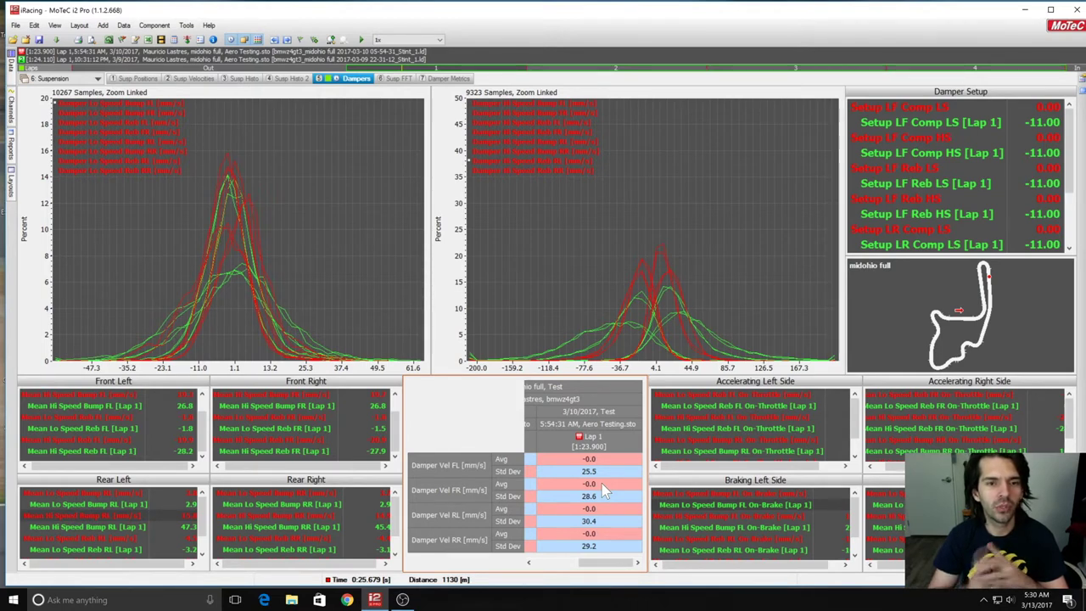
Compare both stints' damper distributions across Susp Histo 2 and the four-wheel Susp Histo, ending back on the Dampers worksheet.
click(298, 78)
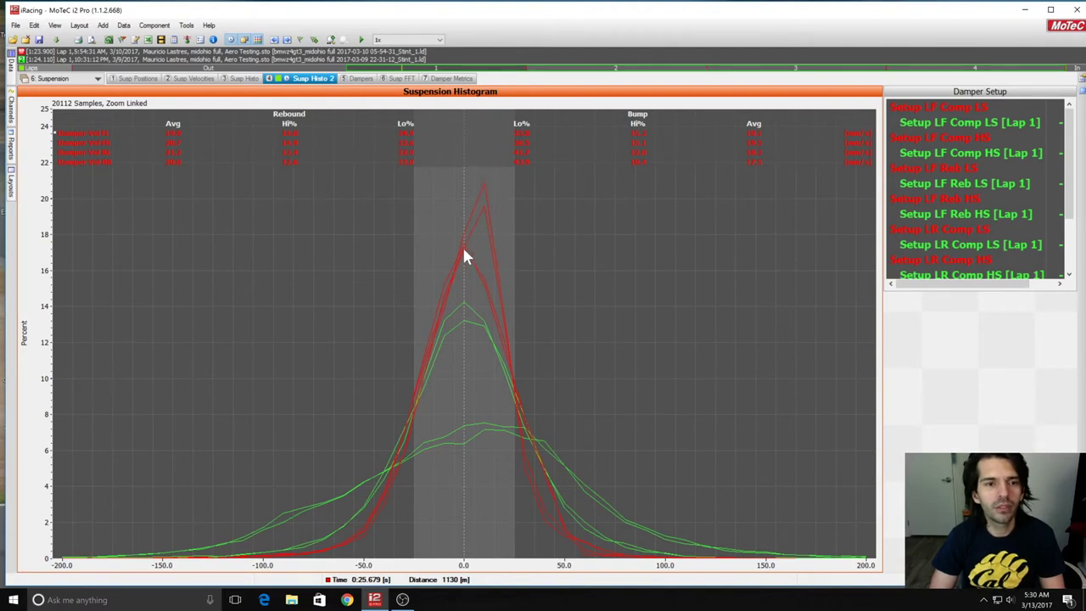
click(247, 79)
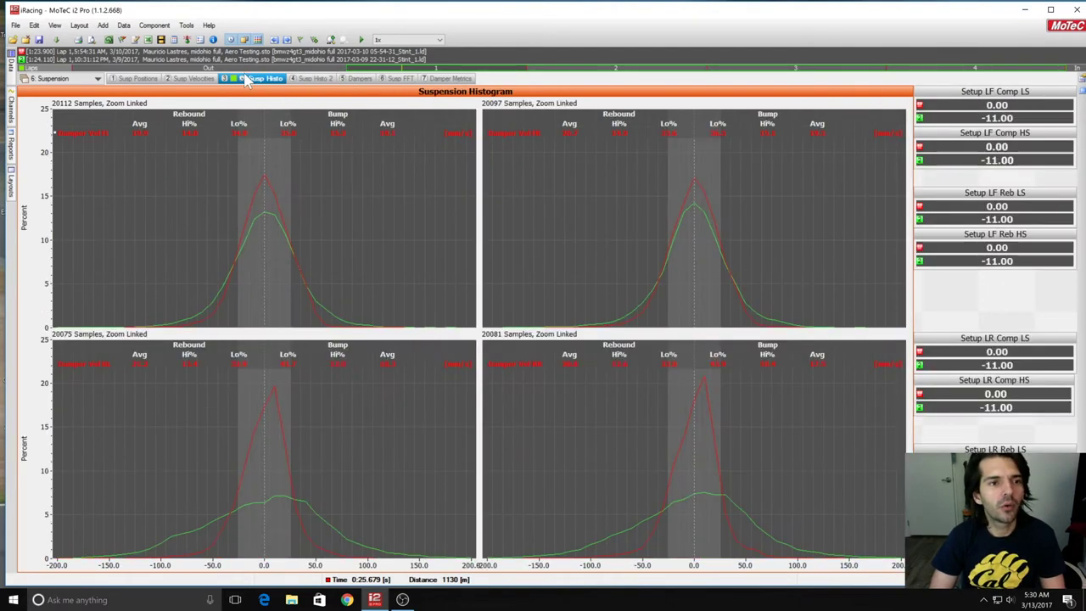
click(315, 79)
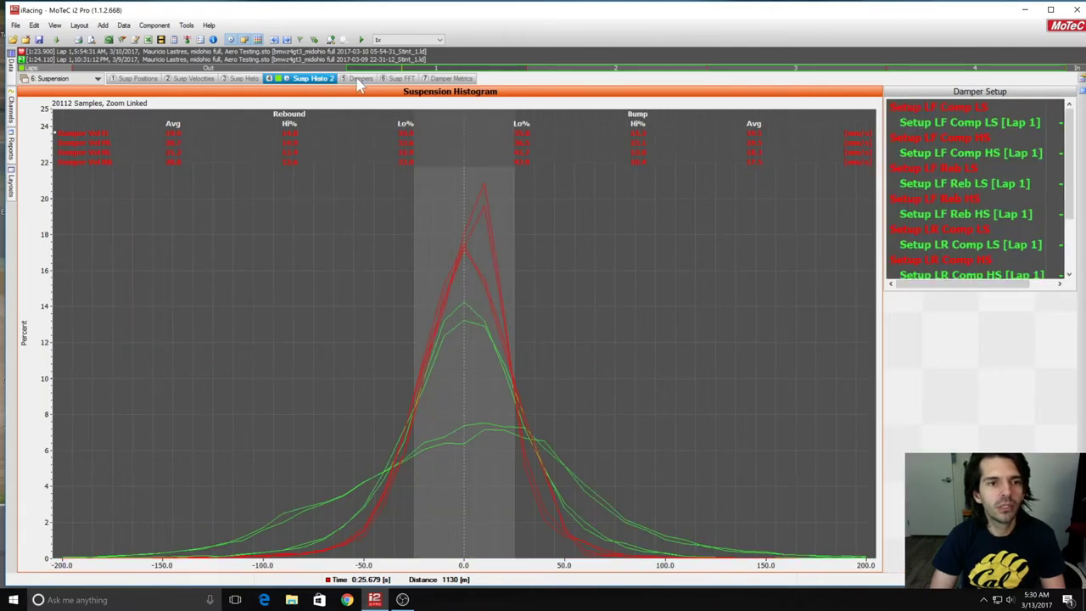
click(359, 79)
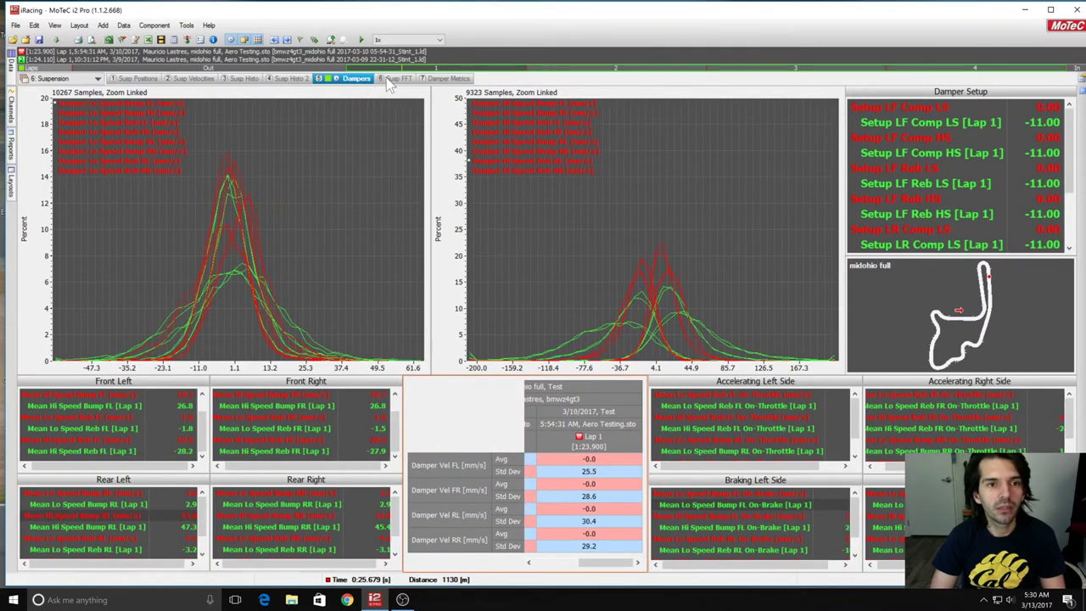
Show the Susp FFT worksheet and inspect the front-left suspension position spectrum, placing the frequency cursor at about 1.84 Hz.
click(397, 78)
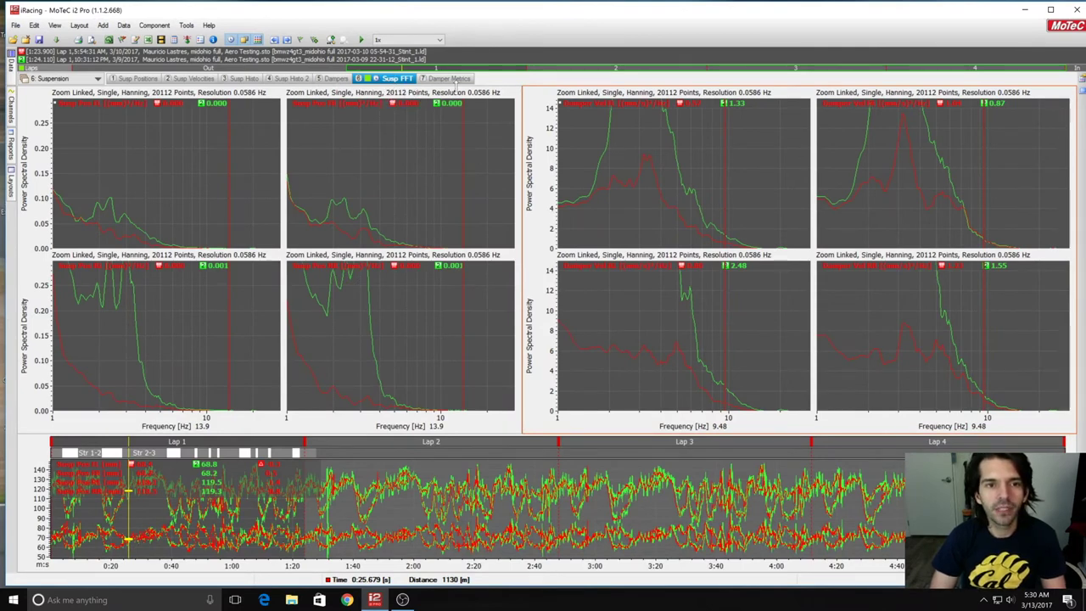
click(100, 210)
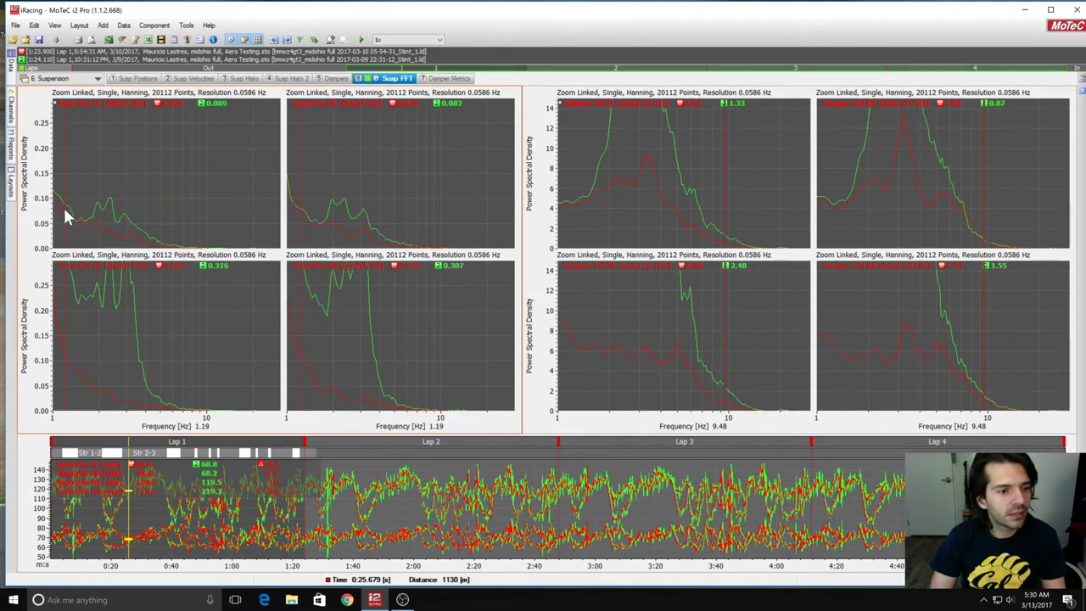
click(158, 217)
click(104, 206)
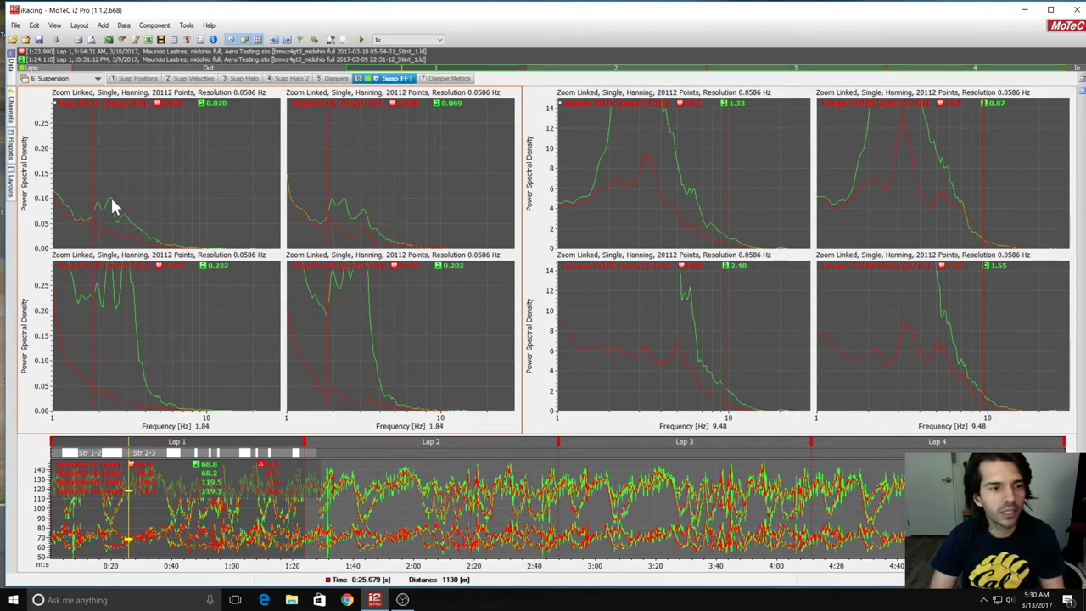
Review the channels, axis scales and windowing in the suspension position FFT properties, keeping the settings as they are.
right_click(156, 182)
click(176, 189)
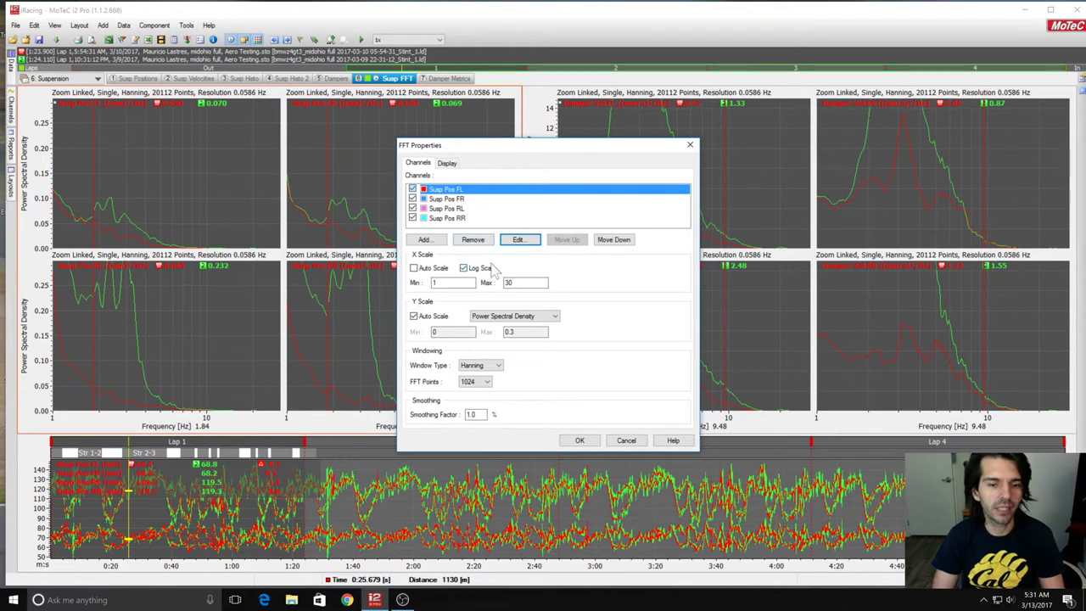
click(582, 442)
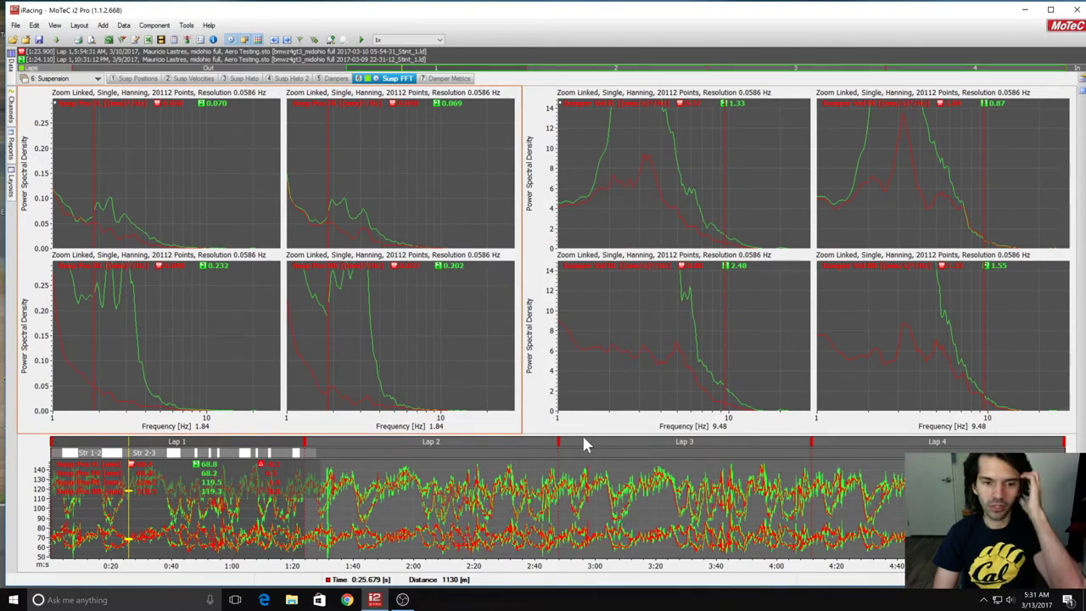
Examine the damper velocity spectra at about 3.92 Hz and the suspension position spectra from about 1.06 to 12.3 Hz.
drag(187, 206, 184, 325)
drag(577, 210, 642, 204)
drag(400, 218, 68, 205)
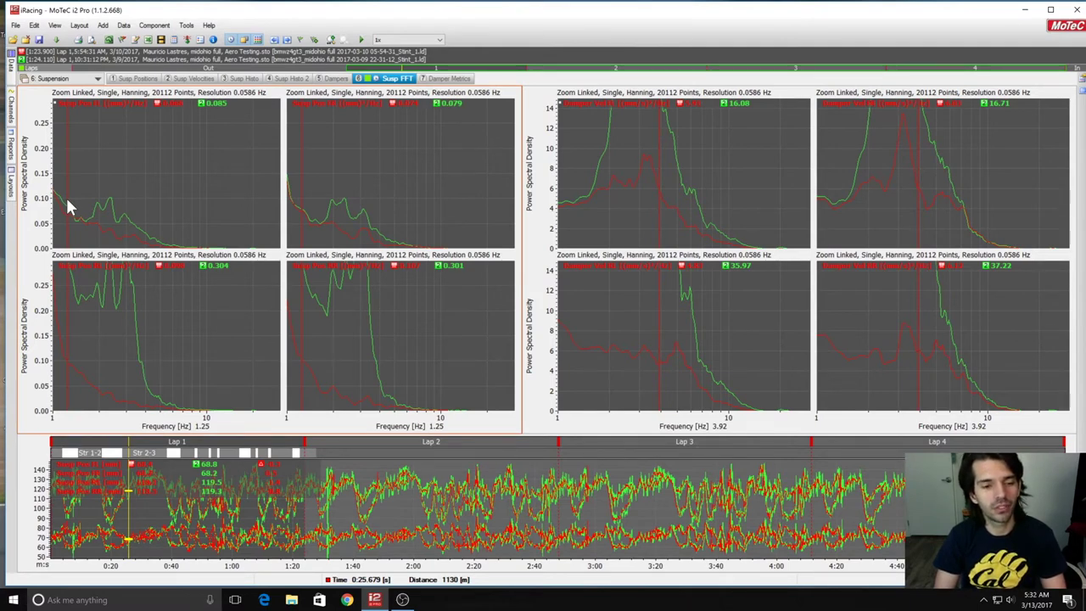
mouse_move(67, 201)
mouse_down()
mouse_move(251, 209)
mouse_move(56, 194)
mouse_up()
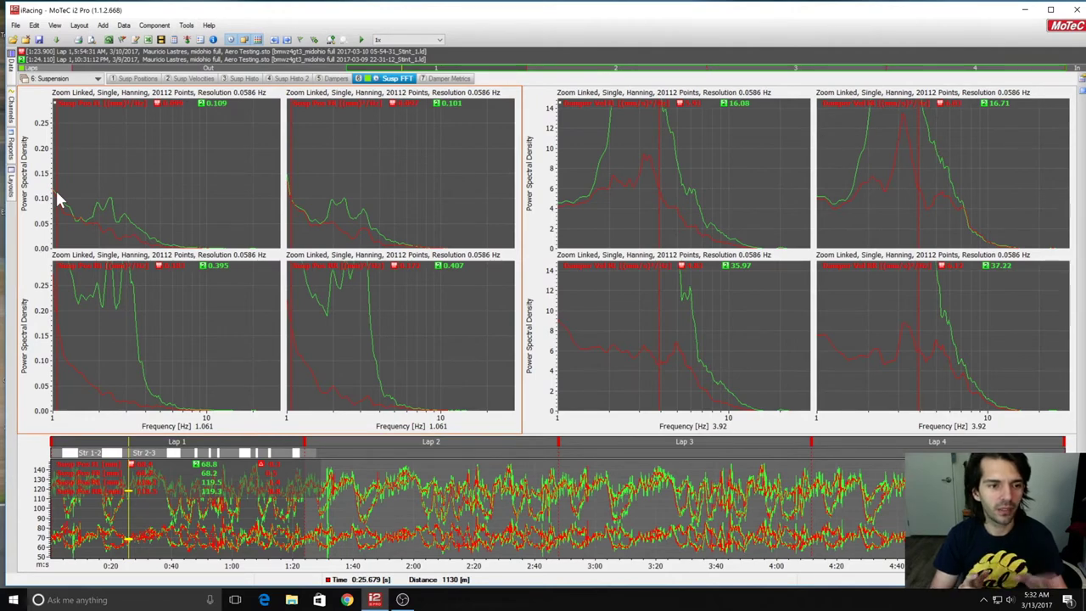
click(213, 181)
click(83, 185)
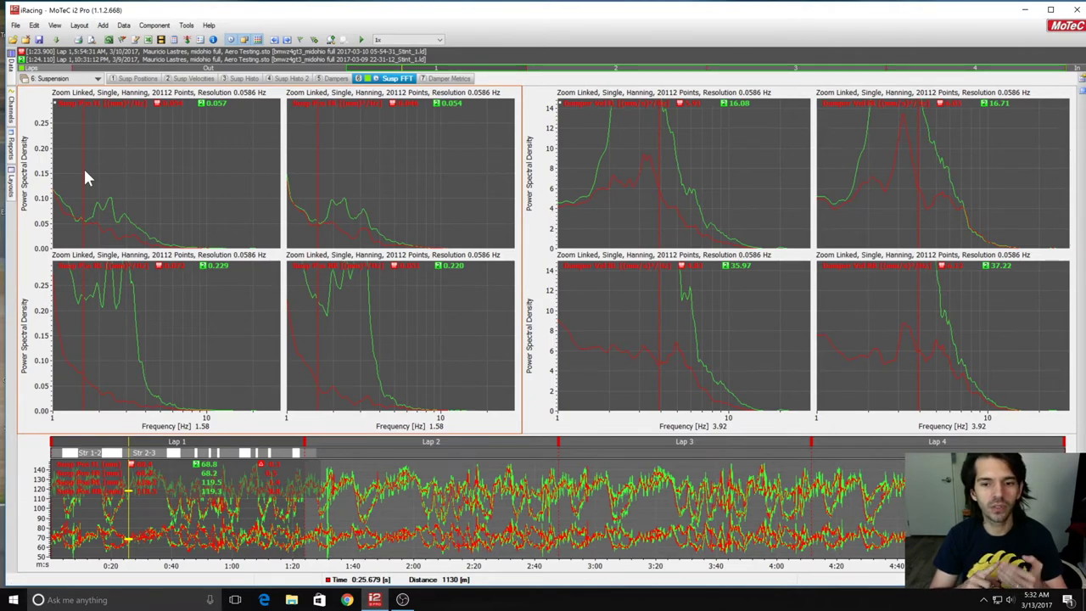
drag(82, 175, 220, 202)
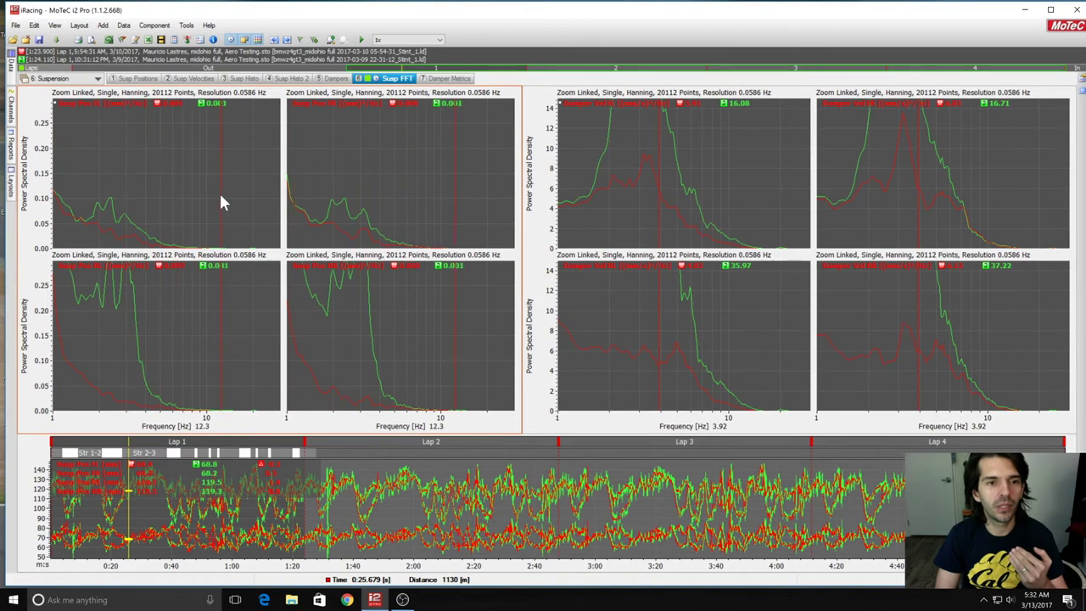
Review both laps' damper, spring rate, ride height and ARB values in the General workbook's Car Setup, and return to the Suspension workbook.
click(77, 78)
click(77, 98)
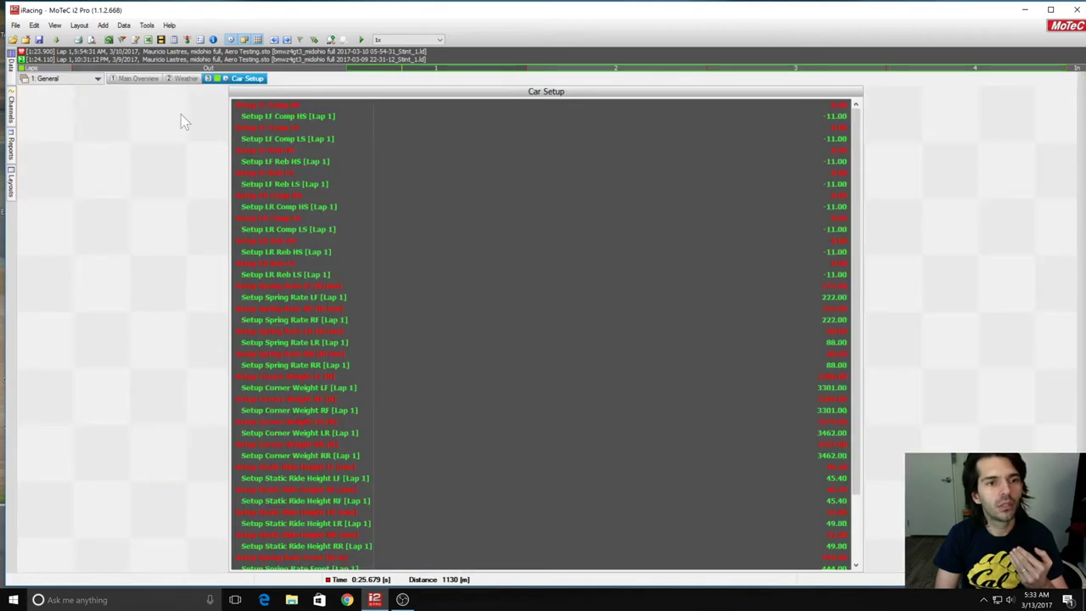
scroll(501, 401, down, 3)
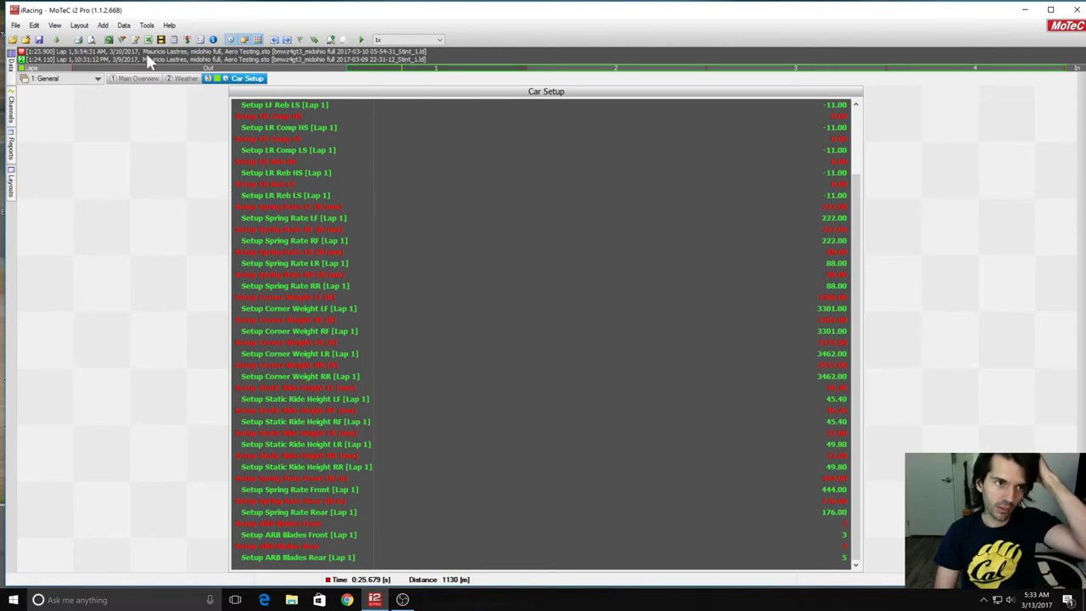
click(67, 79)
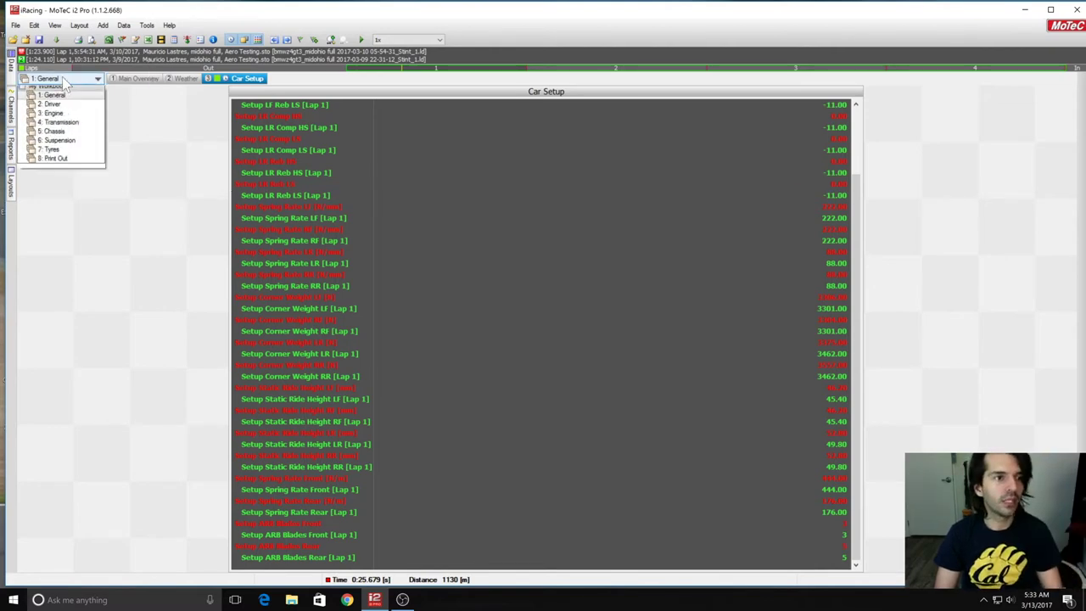
click(71, 140)
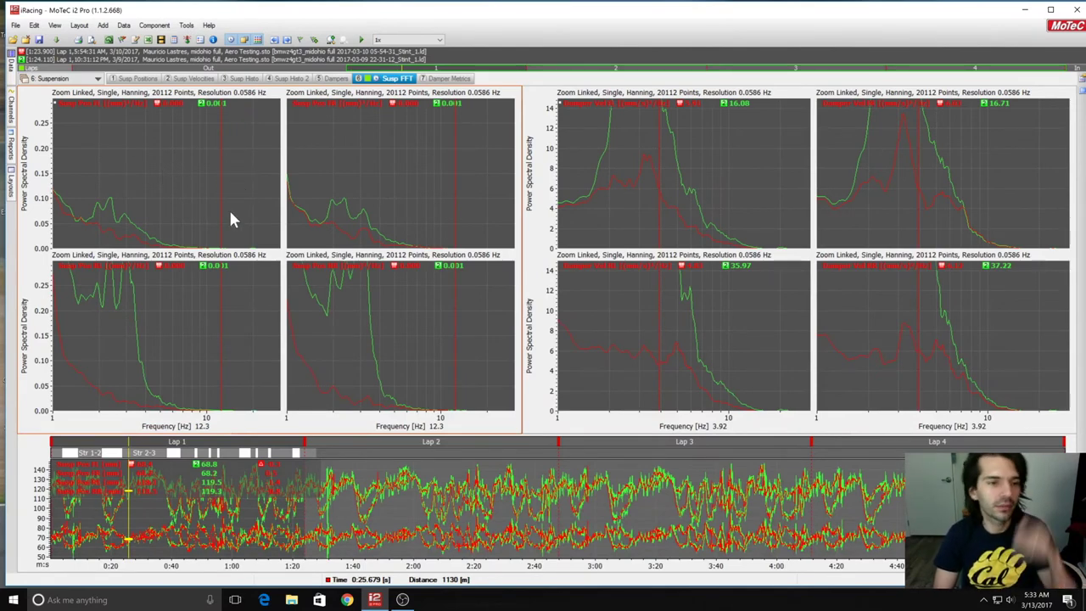
Inspect the front-left suspension position spectrum at low frequencies, placing the frequency cursor at about 1.59 Hz.
drag(186, 180, 118, 187)
click(142, 249)
drag(109, 246, 85, 243)
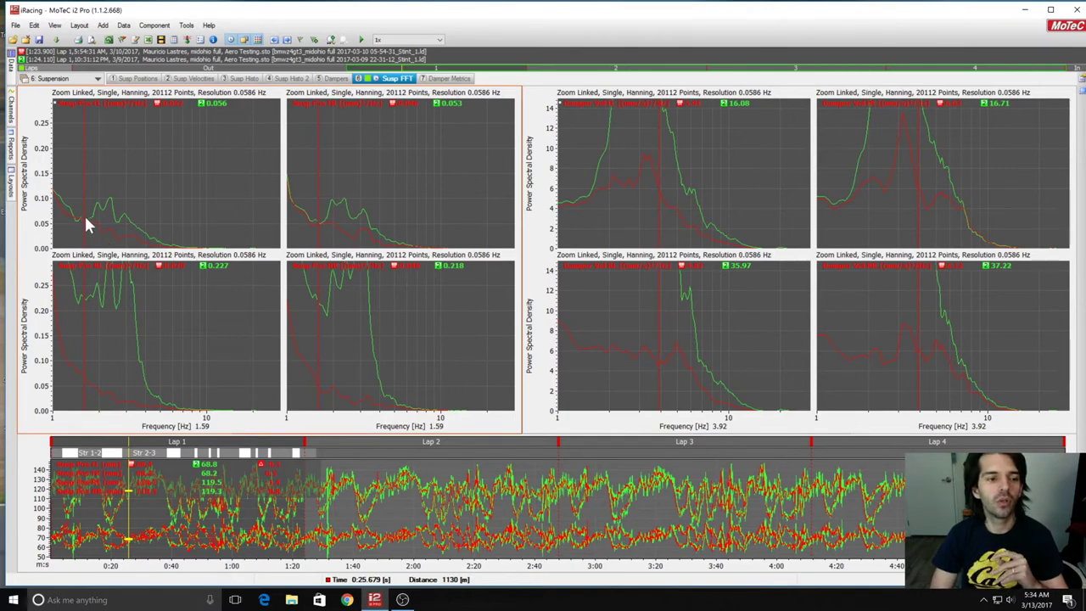
Examine the rear-left suspension position spectrum between about 1.16 and 15.5 Hz, leaving the frequency cursor at about 4.01 Hz.
drag(99, 311, 236, 369)
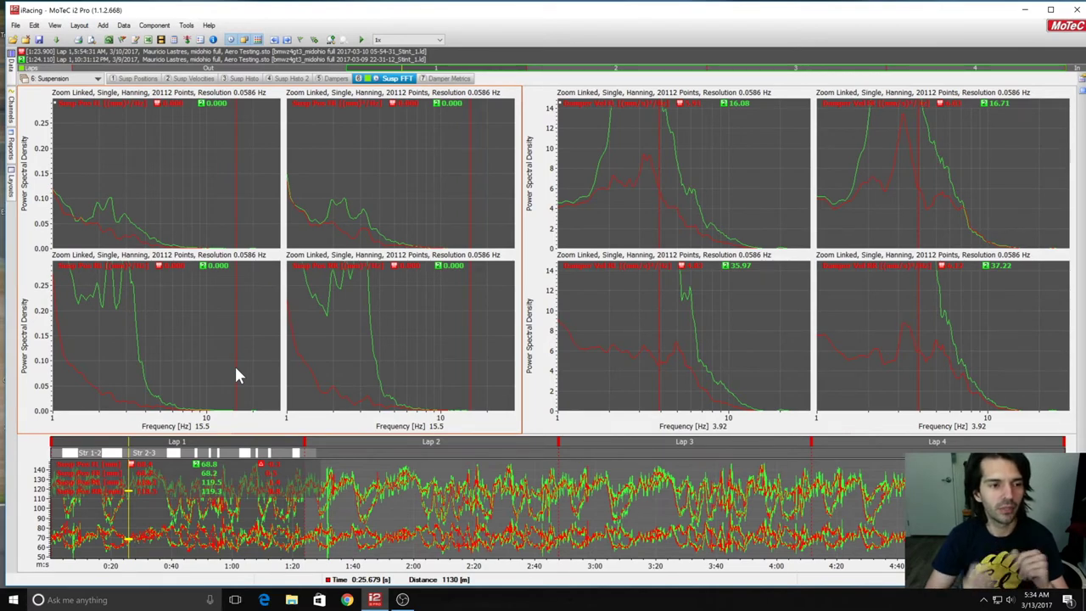
click(81, 336)
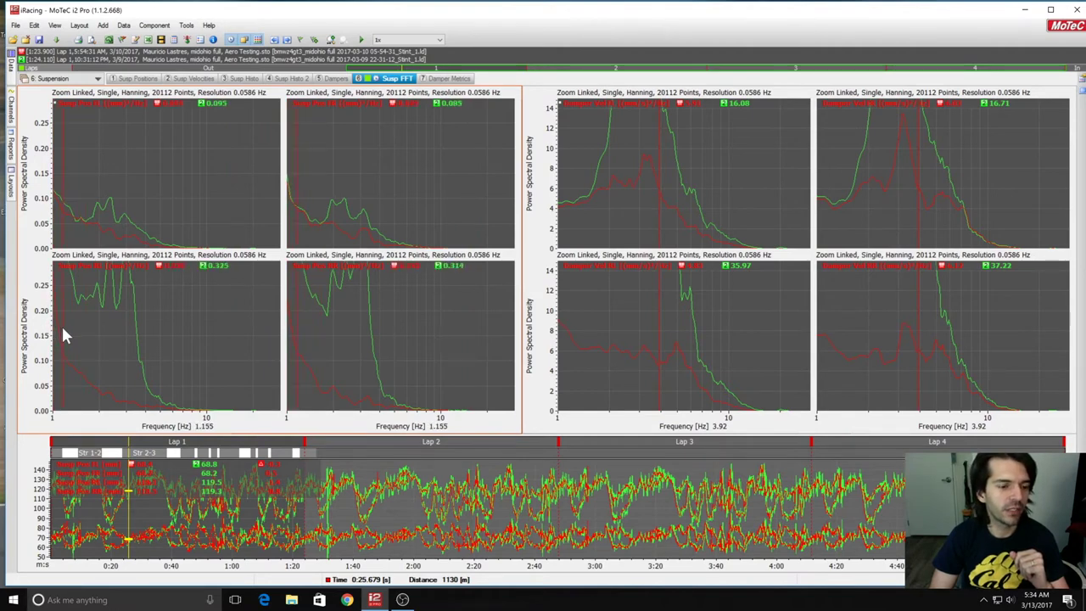
drag(102, 345, 162, 351)
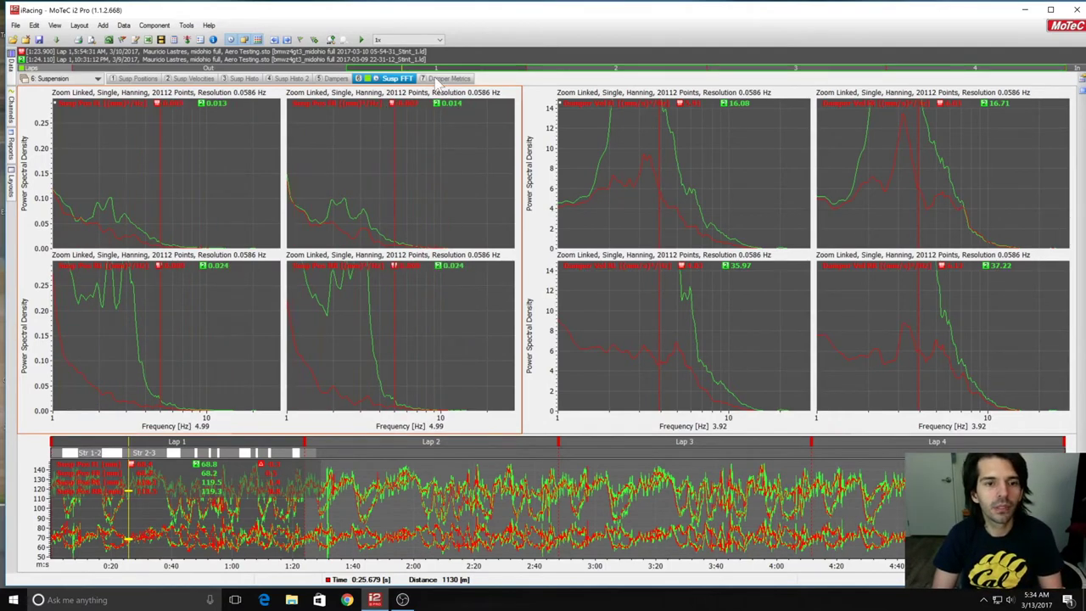
key(Left)
key(Left)
key(Left)
key(Left)
key(Left)
key(Left)
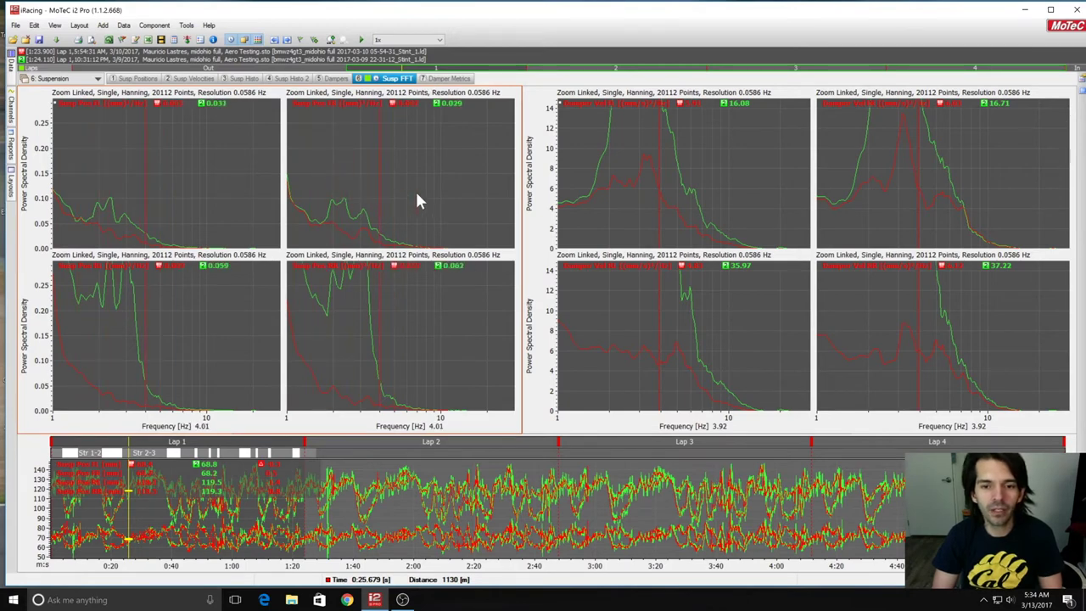
Check the damper velocity spectra up to about 11.83 Hz and show the Damper Metrics worksheet.
drag(676, 355, 739, 357)
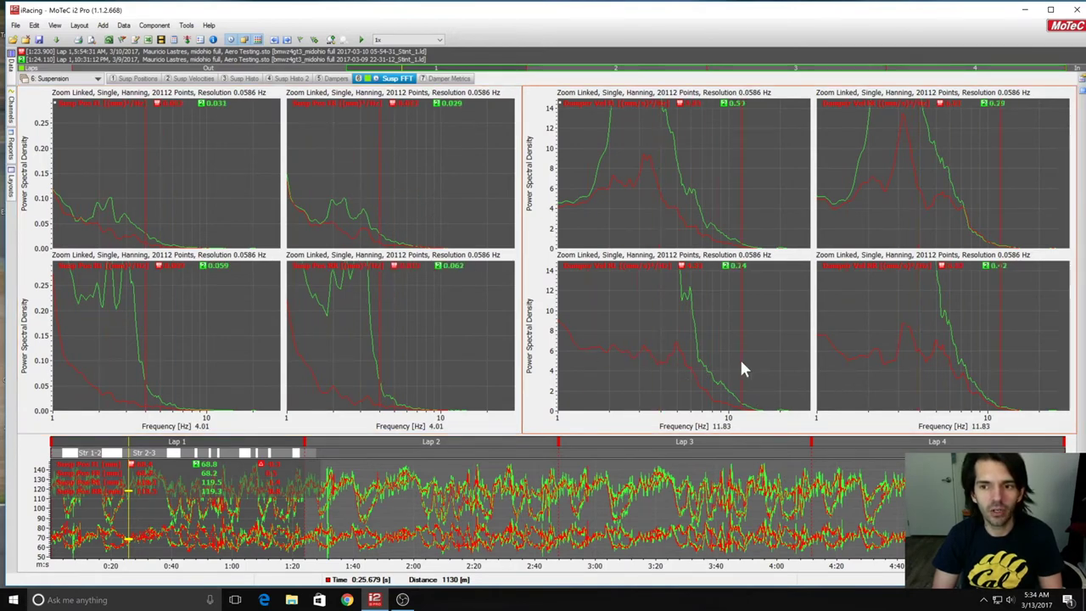
click(449, 78)
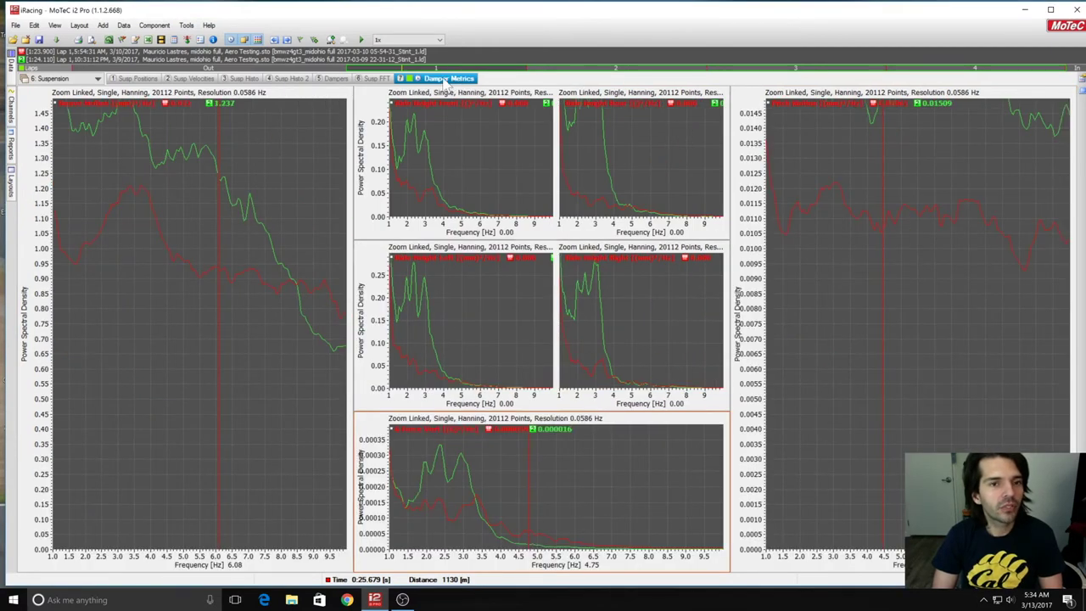
Compare both laps on the first full-height Damper Metrics spectrum at about 8.23 Hz and the lower-centre spectrum at about 2.45 Hz.
drag(170, 223, 192, 234)
click(288, 247)
click(936, 246)
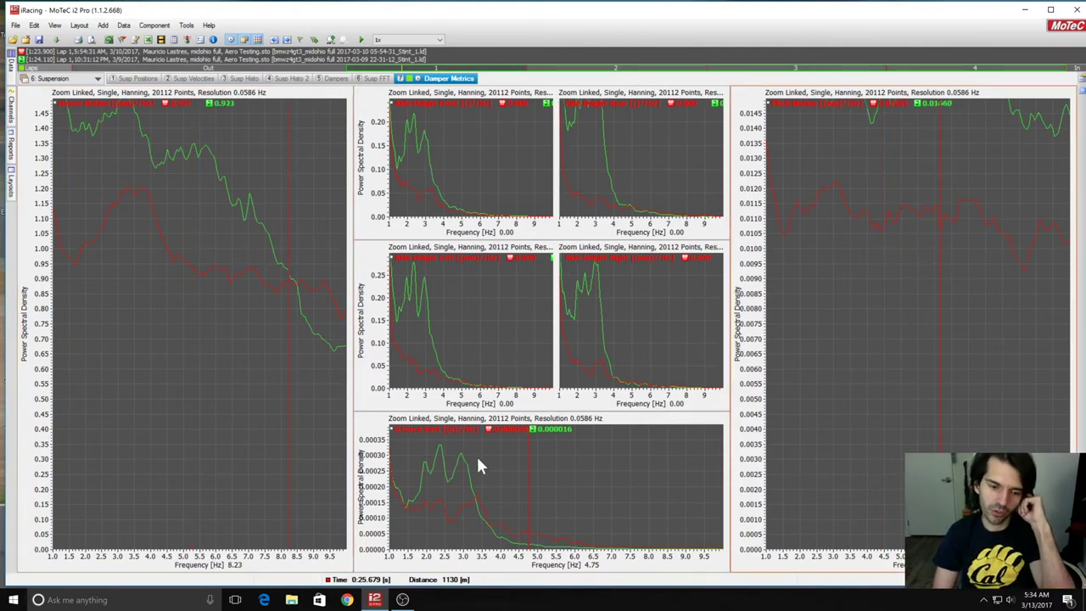
drag(513, 458, 489, 519)
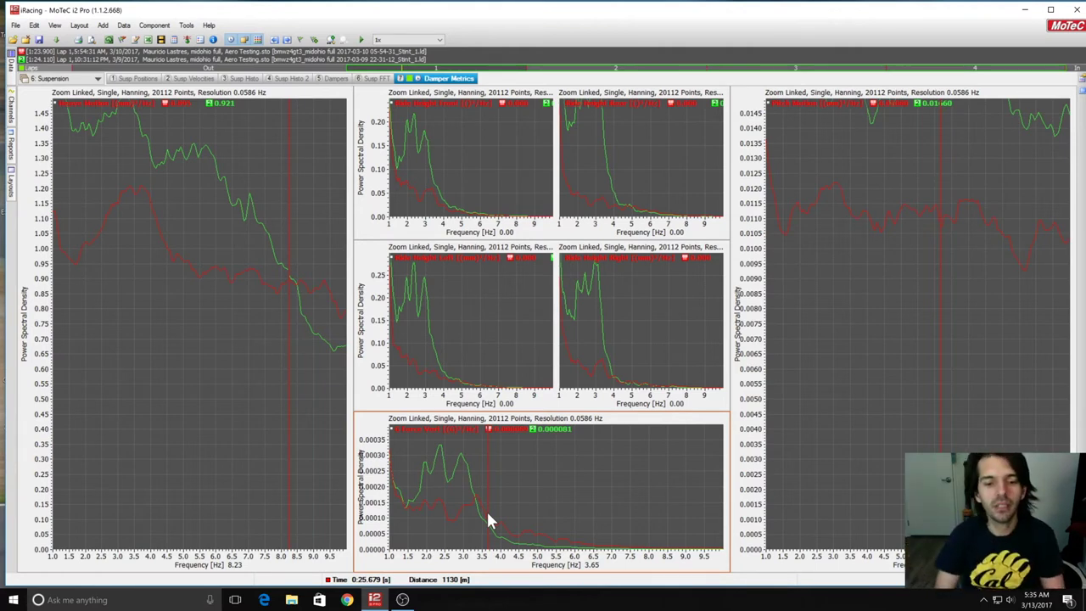
click(494, 524)
mouse_move(494, 524)
mouse_down()
mouse_move(569, 543)
mouse_move(481, 514)
mouse_up()
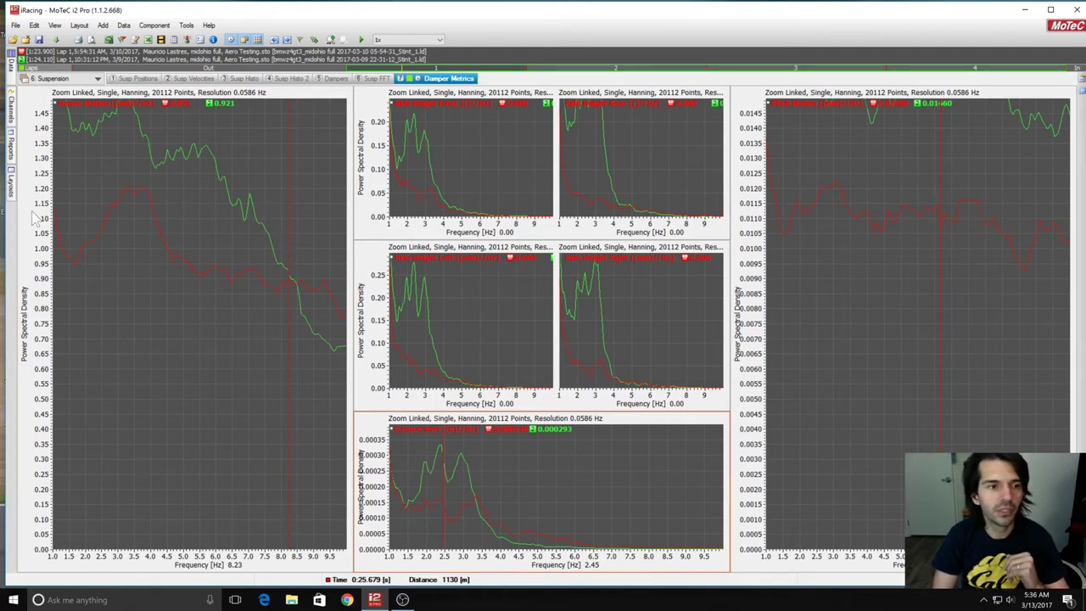
Compare the front and rear ride height spectra at about 4.05 Hz and the two full-height spectra at about 6.62 Hz and 3 Hz.
click(444, 180)
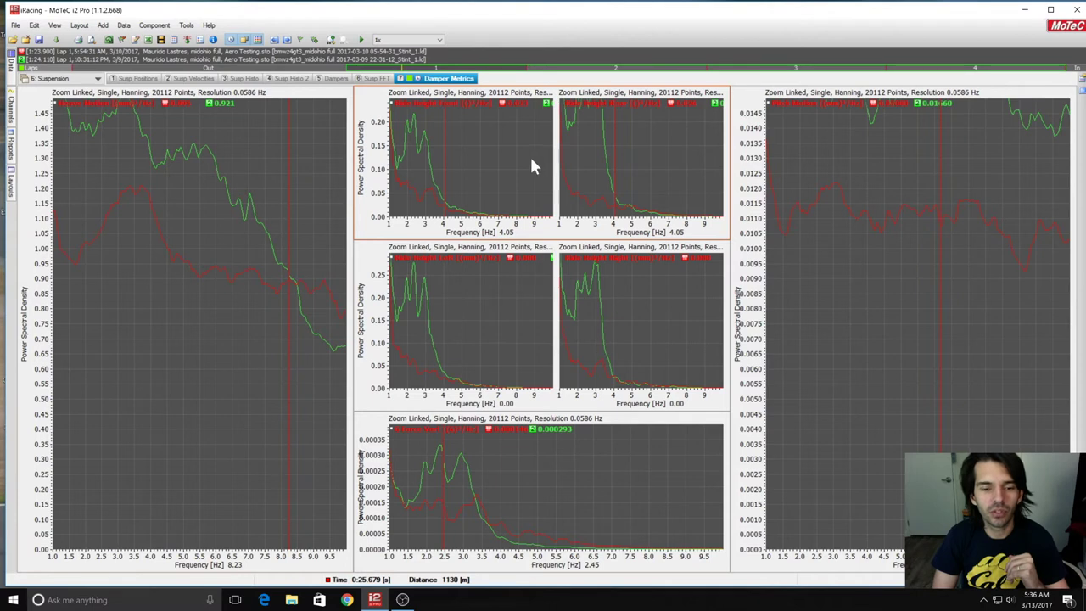
click(217, 293)
click(757, 338)
click(226, 341)
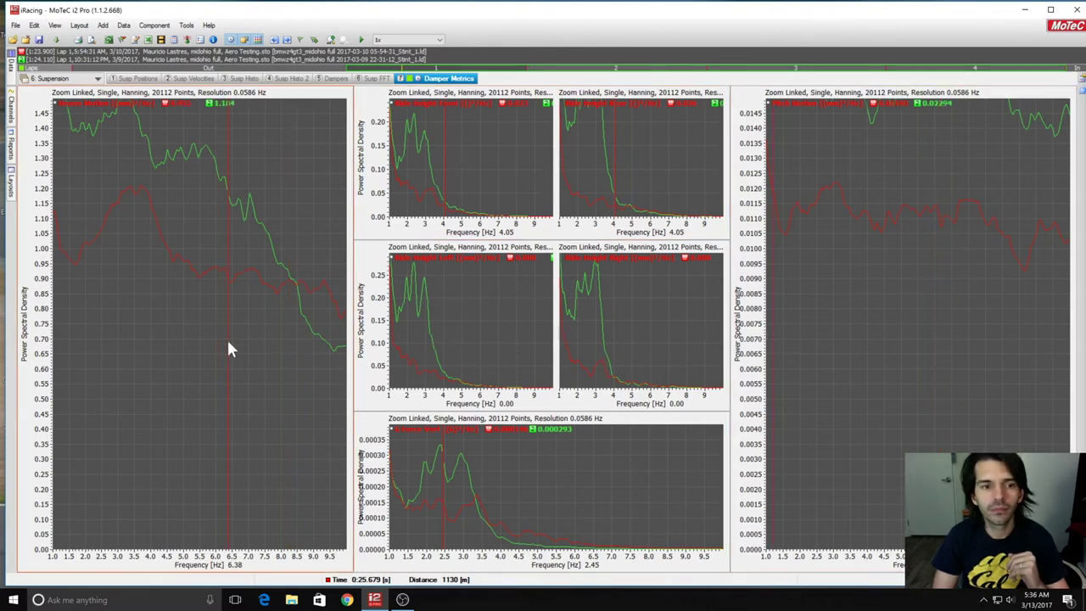
click(832, 379)
click(236, 390)
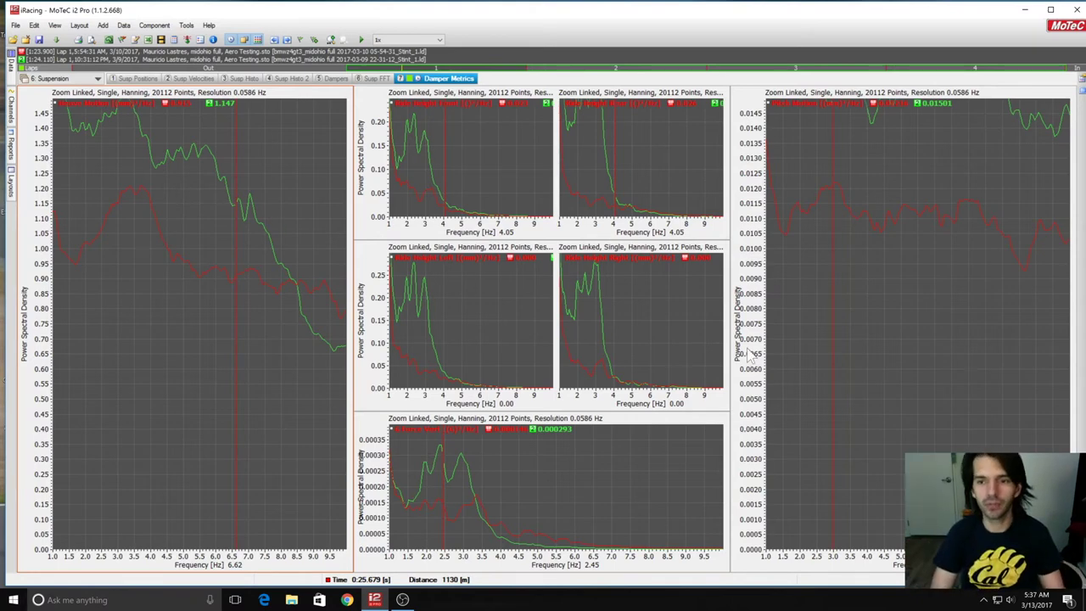
Try toggling Y-axis auto scaling in the Pitch Motion spectrum's FFT properties.
right_click(811, 318)
click(848, 325)
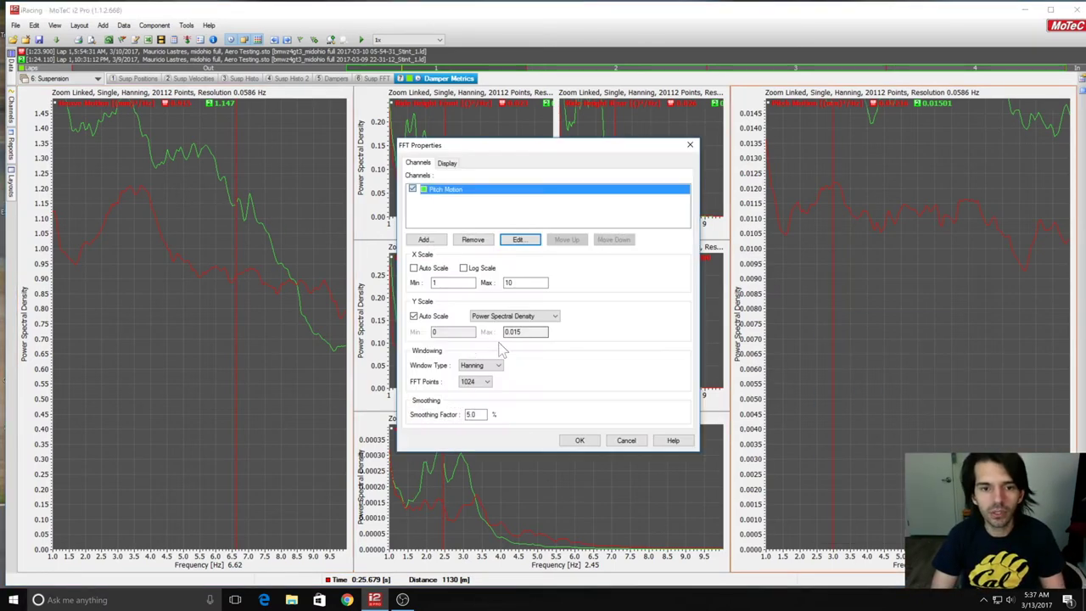
click(419, 316)
click(419, 316)
click(580, 440)
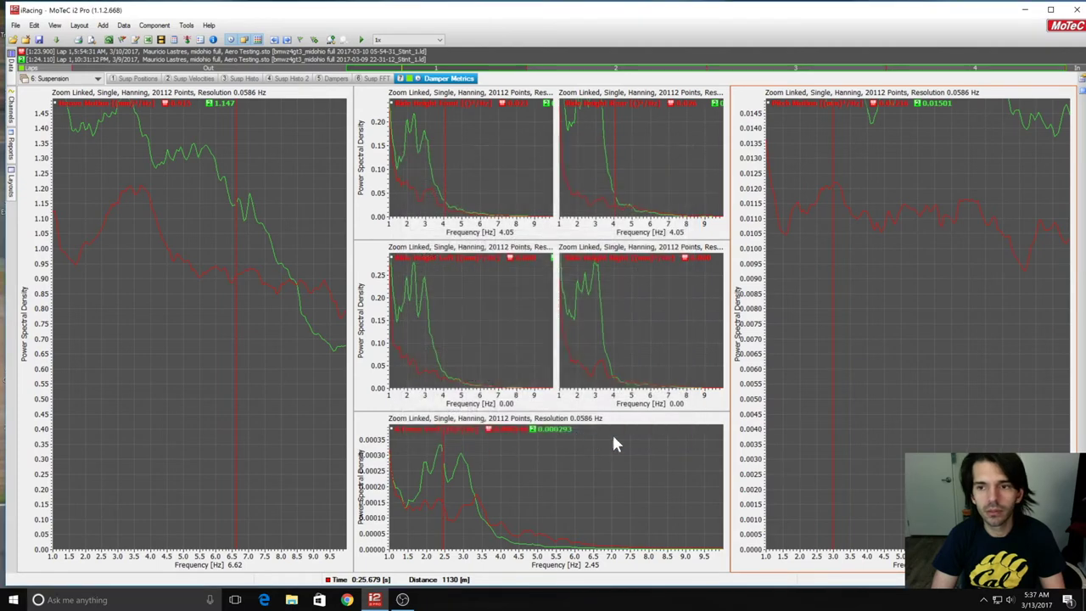
Examine the Pitch Motion spectrum across its frequency range, leaving the frequency cursor near the low end at about 2 Hz.
click(785, 185)
drag(1005, 197, 1019, 170)
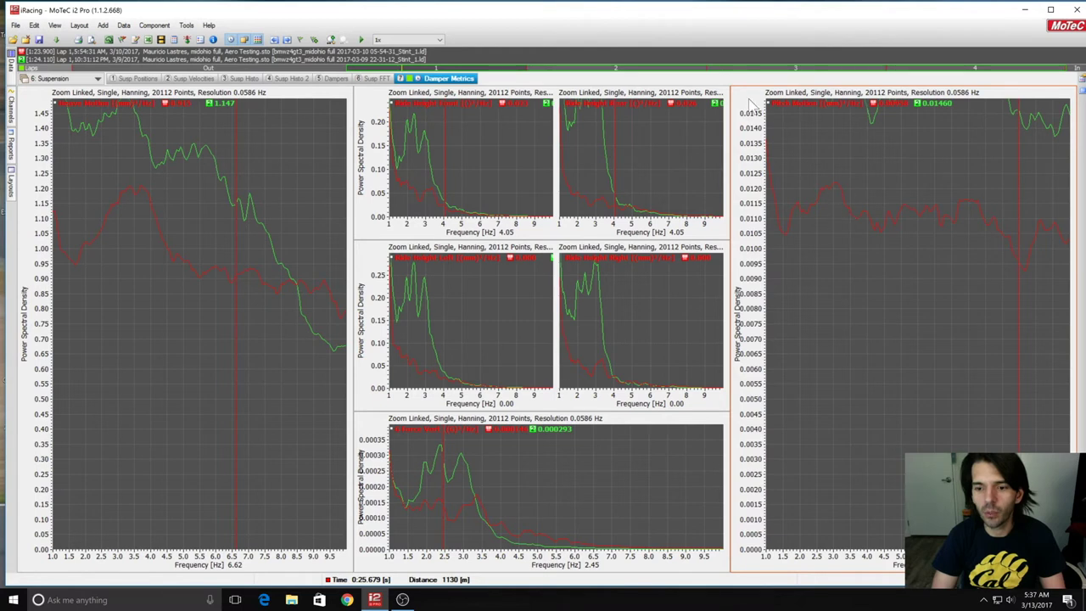
right_click(844, 302)
click(805, 268)
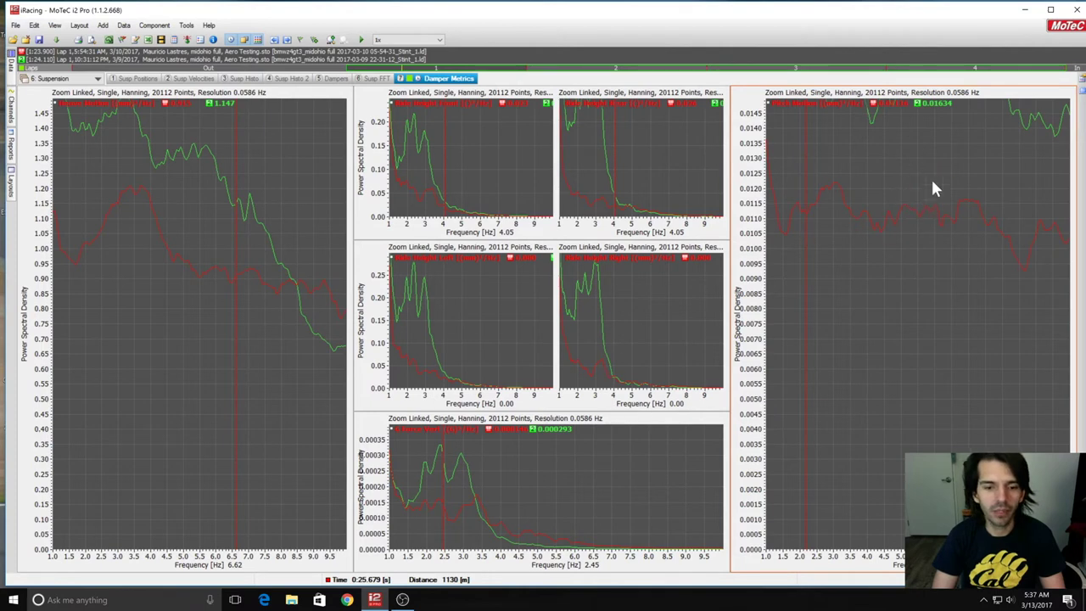
Examine the first full-height Damper Metrics spectrum from 1 to about 9.93 Hz, leaving the frequency cursor at about 8.02 Hz.
drag(136, 310, 351, 309)
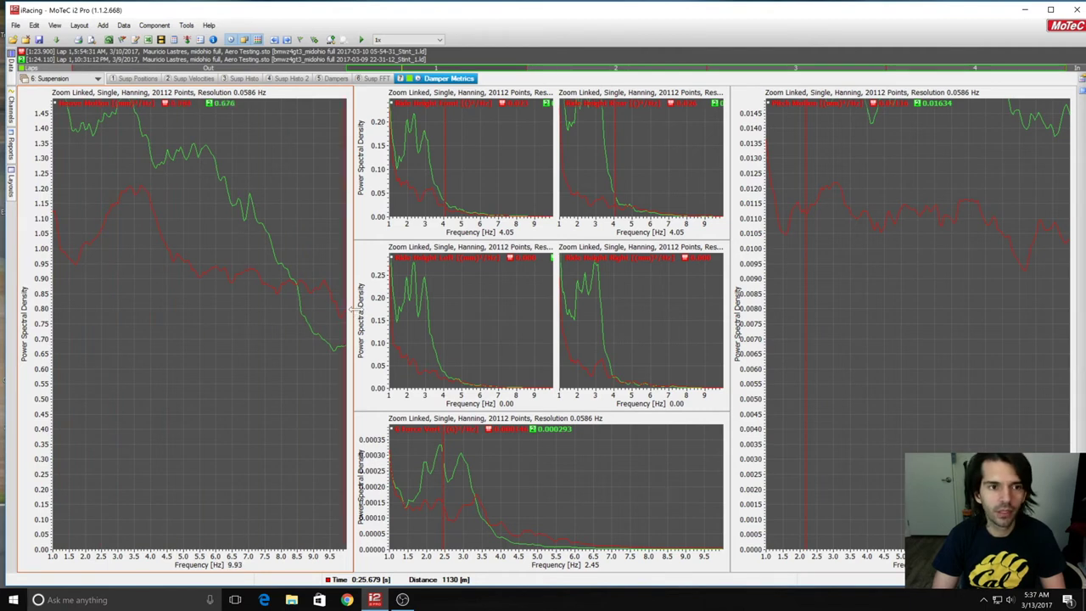
mouse_move(10, 76)
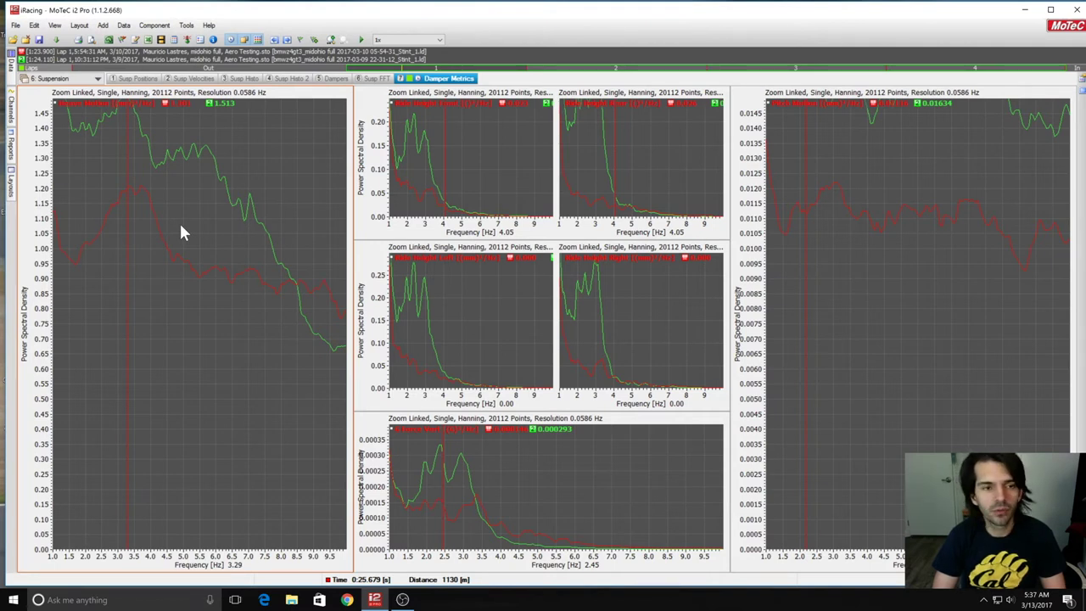
click(78, 282)
drag(229, 308, 265, 314)
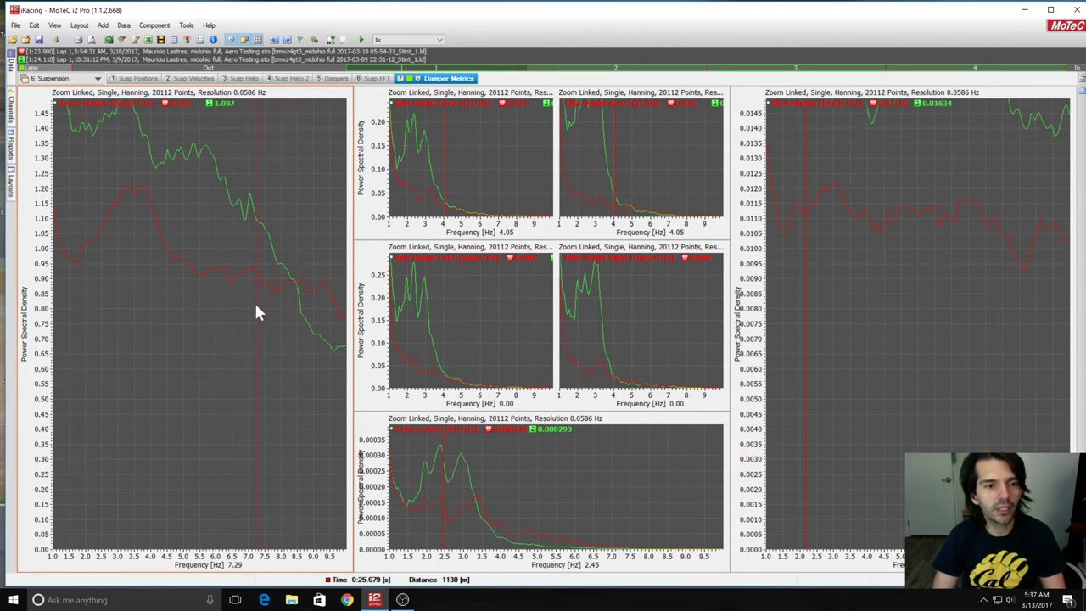
drag(68, 276, 248, 272)
drag(57, 232, 34, 233)
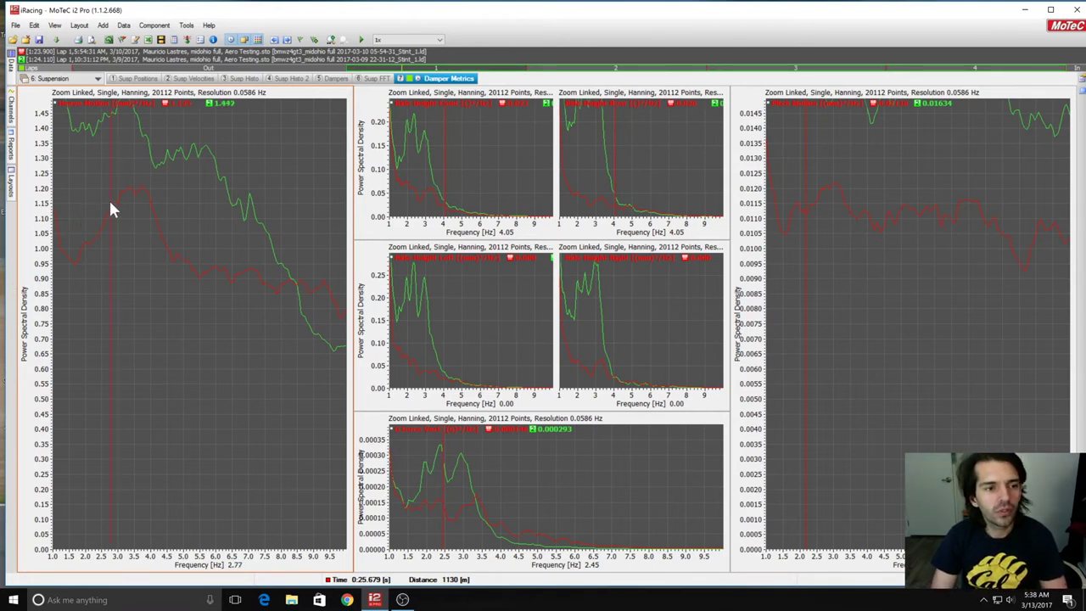
click(219, 194)
drag(270, 210, 283, 216)
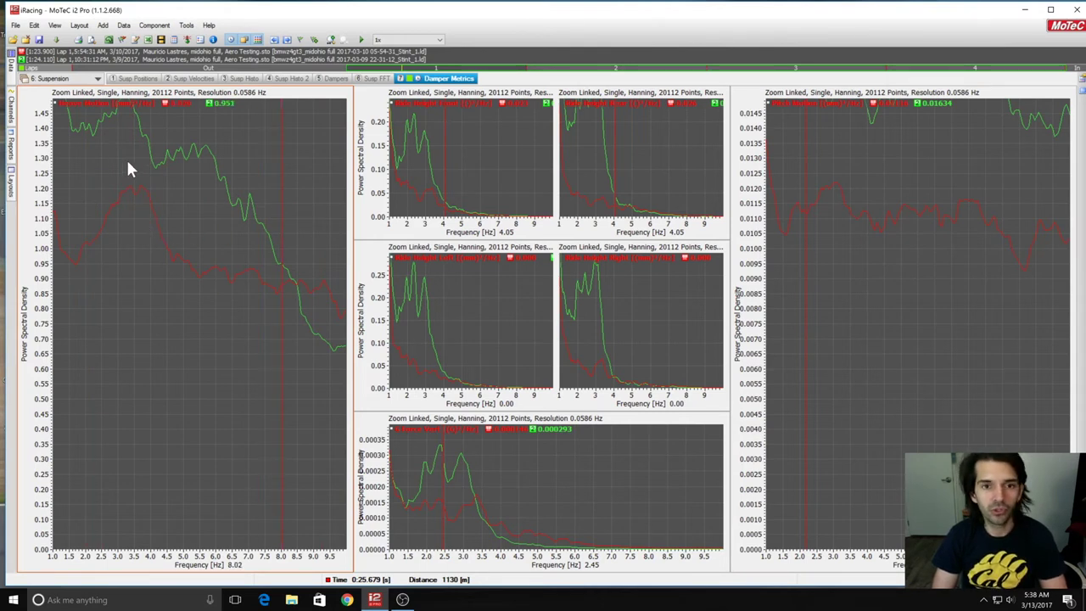
Close all data files and open the midohio full log of 3/9/2017 10:12:34 PM in the Susp Positions worksheet.
click(26, 40)
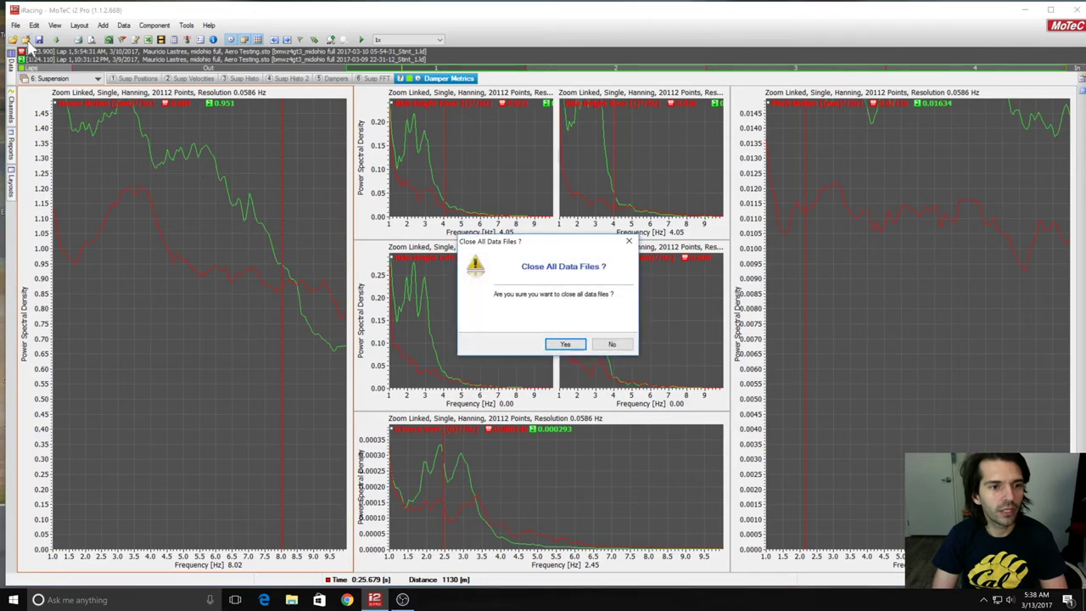
click(565, 344)
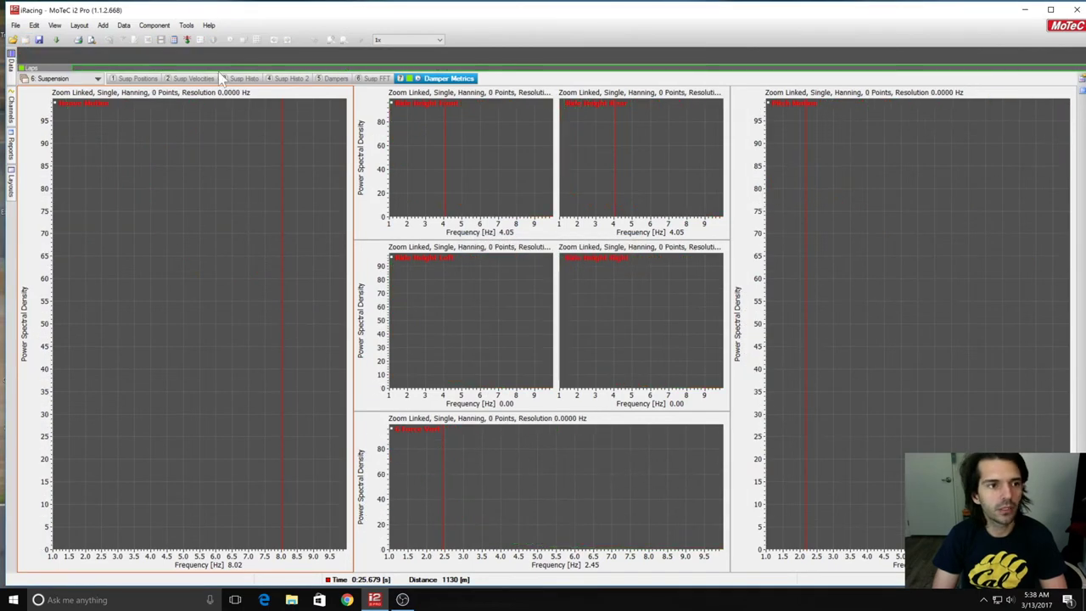
click(149, 79)
click(13, 40)
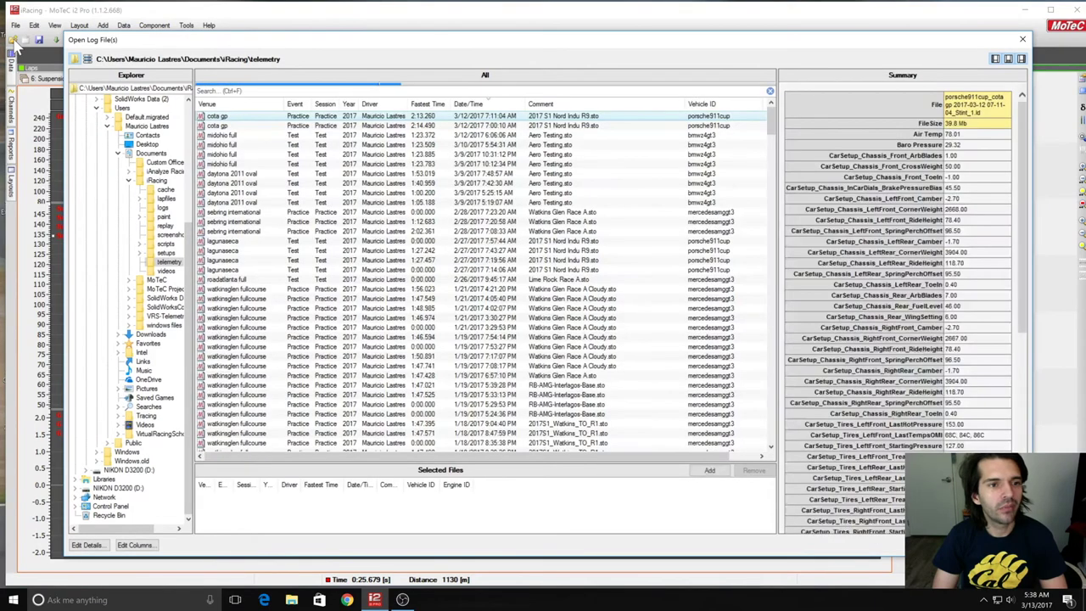
click(522, 161)
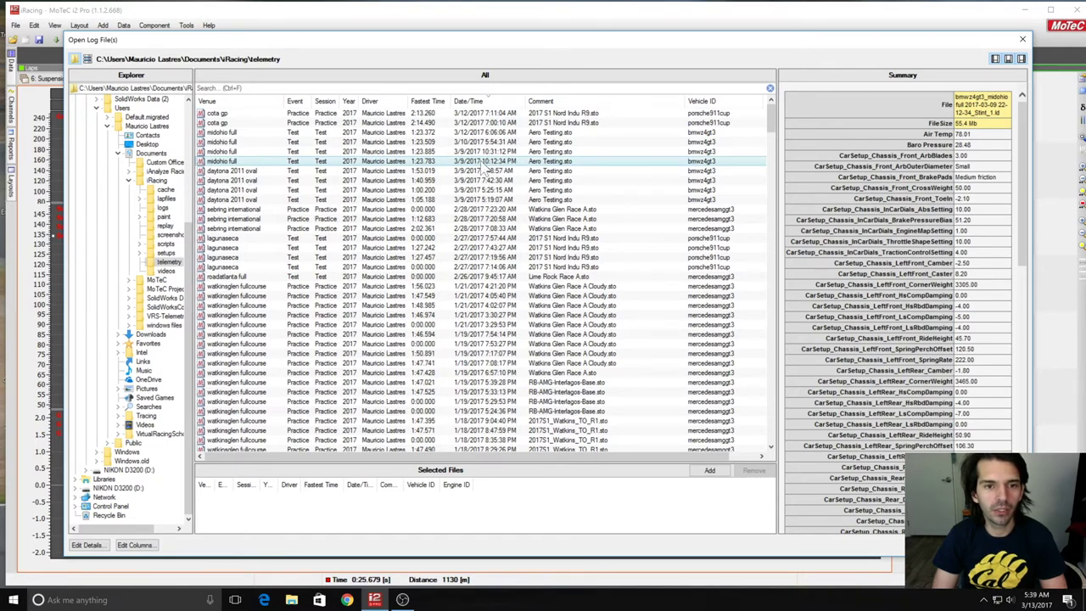
double_click(485, 162)
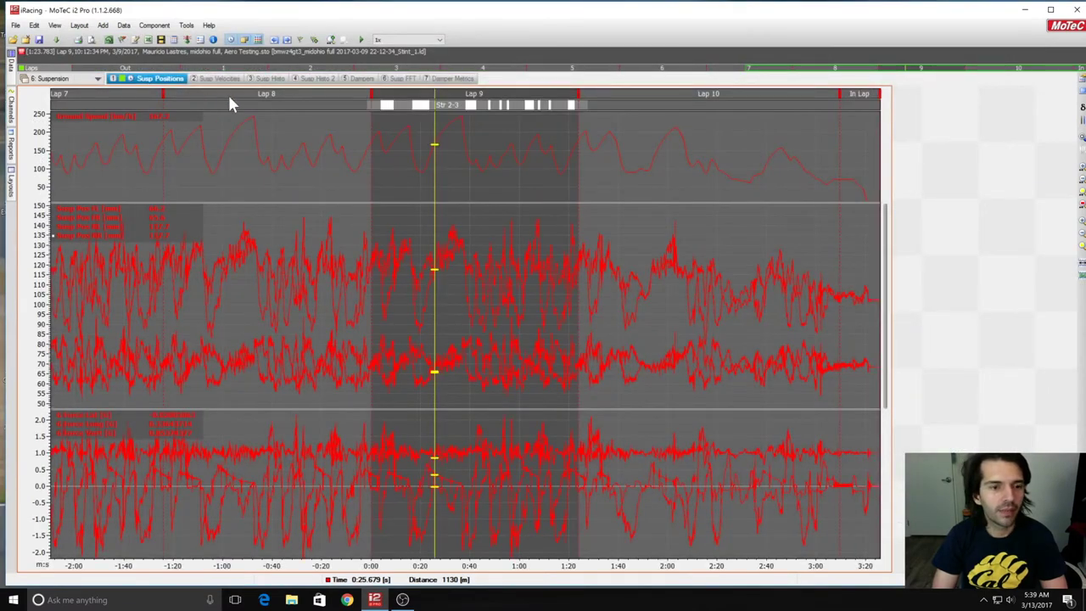
Review the loaded stint's damper values in the General workbook's Car Setup, and return to the Suspension workbook.
click(85, 78)
click(76, 99)
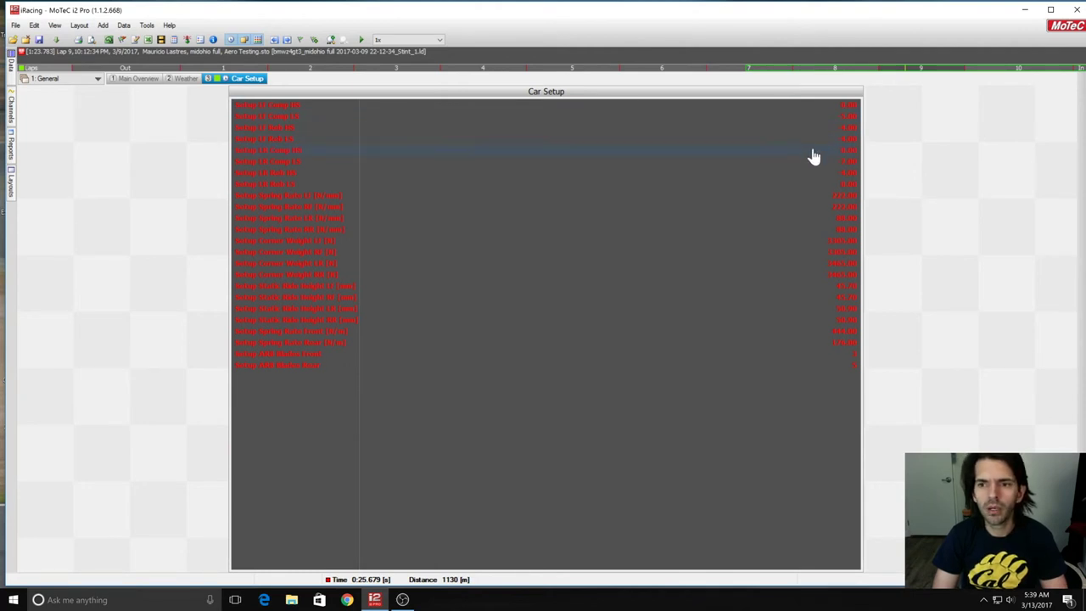
click(854, 186)
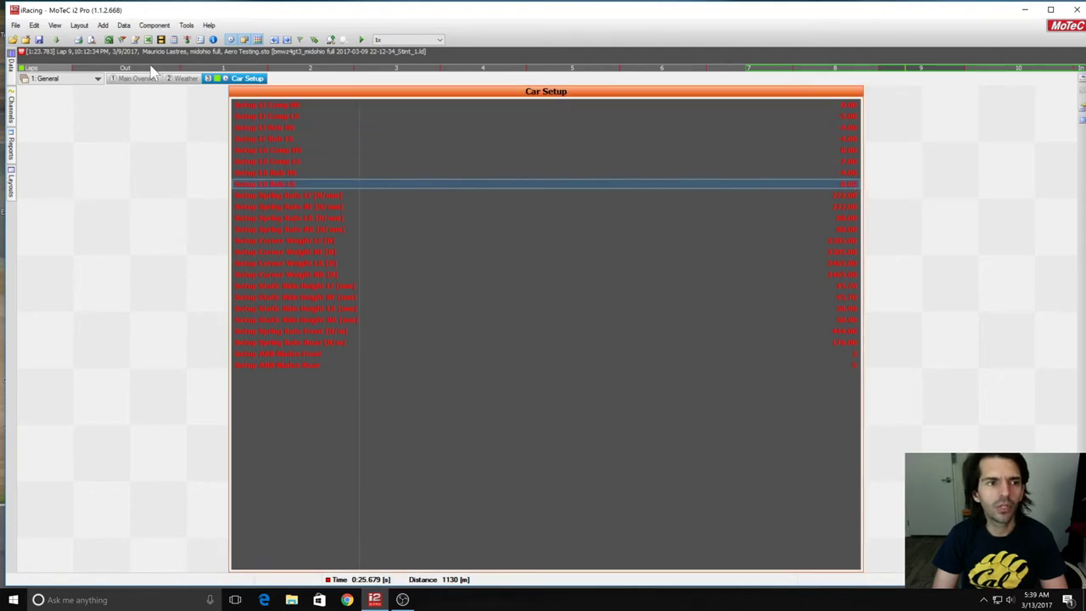
click(59, 79)
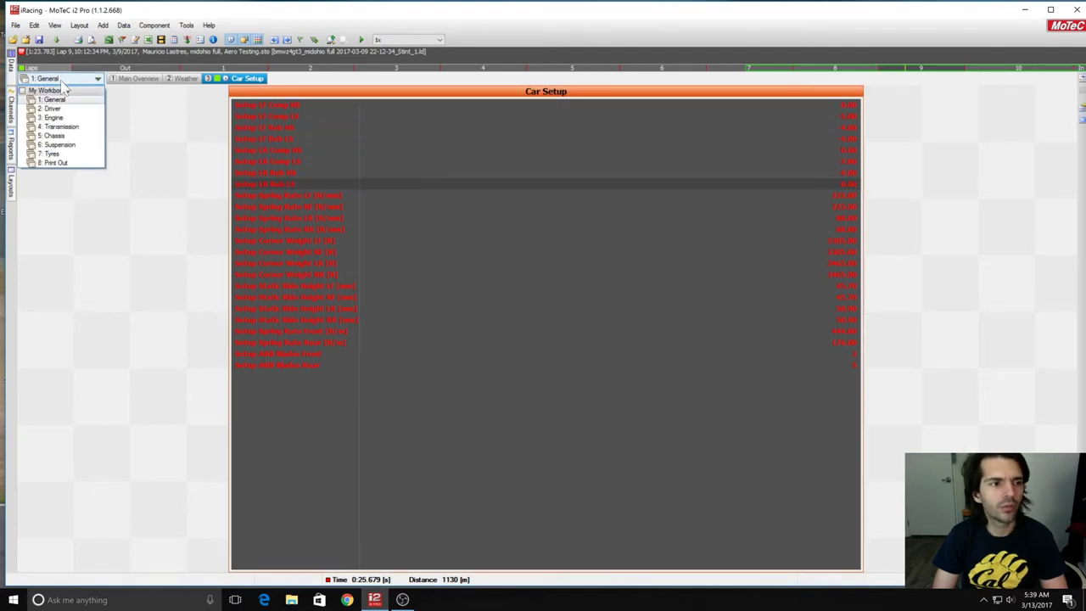
click(75, 146)
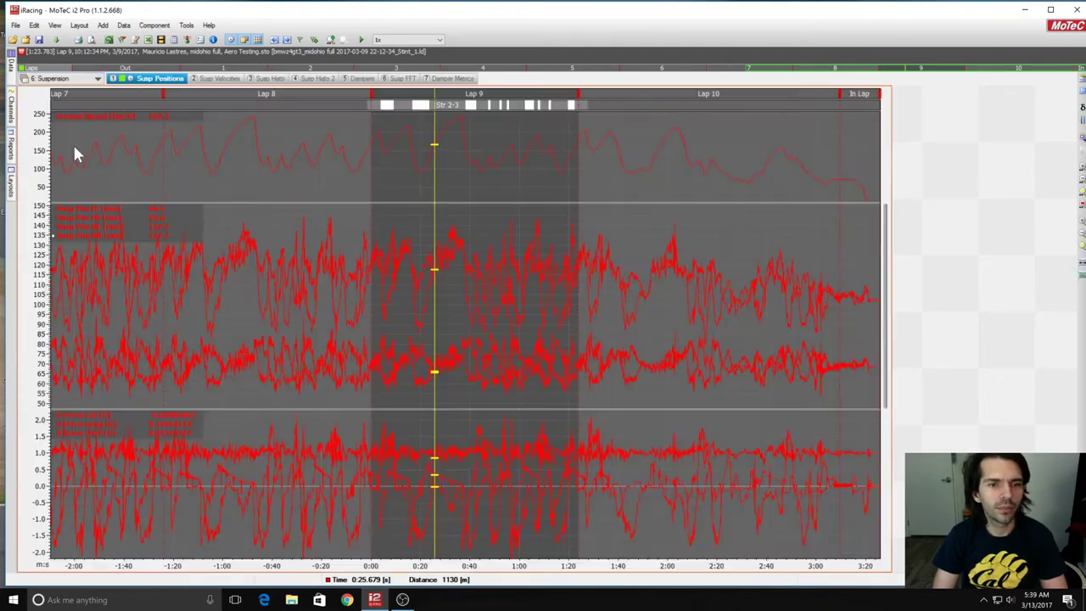
Show the Susp Histo worksheet with Lap 1 as the main lap and extend the analysed range through Lap 5.
click(214, 78)
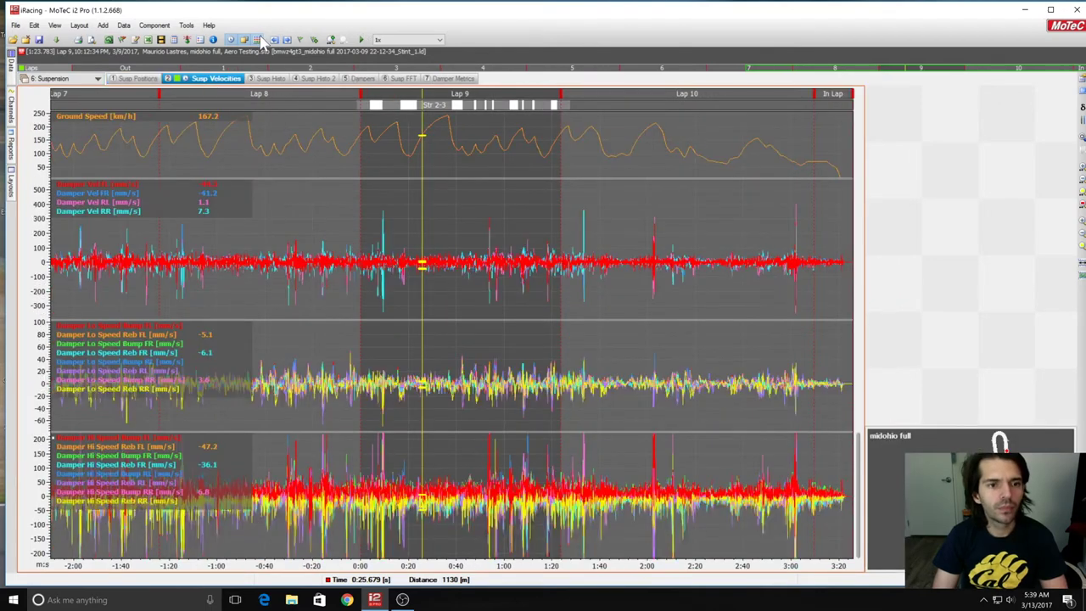
click(263, 78)
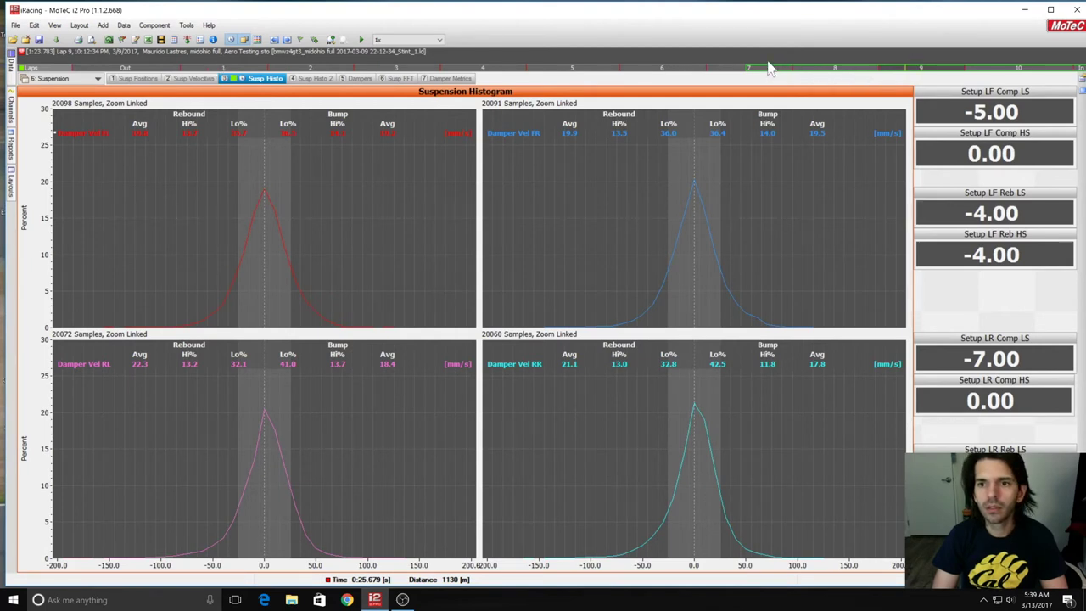
click(11, 69)
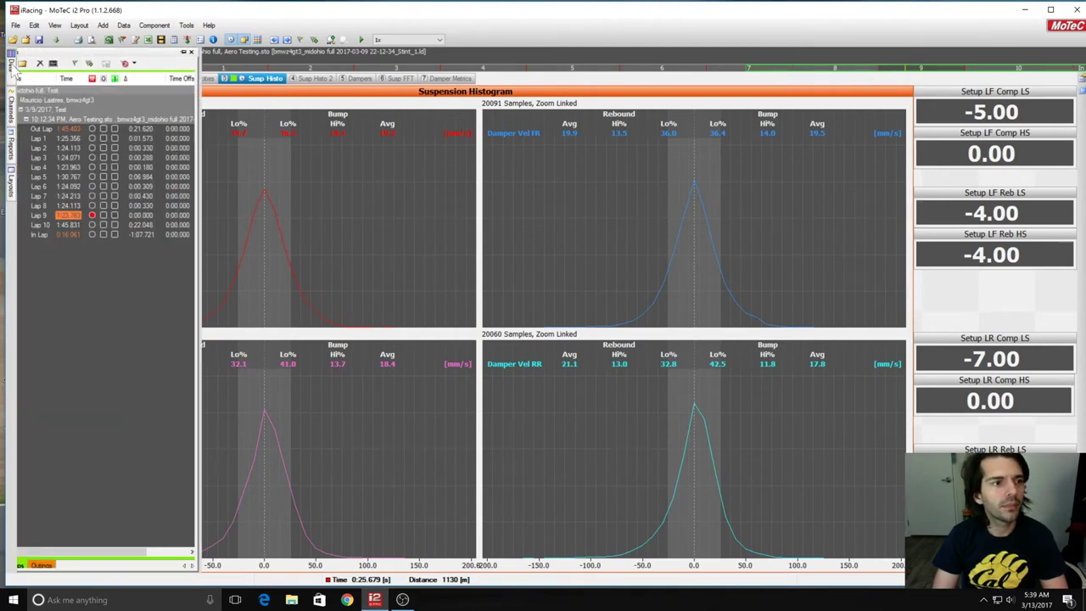
click(106, 139)
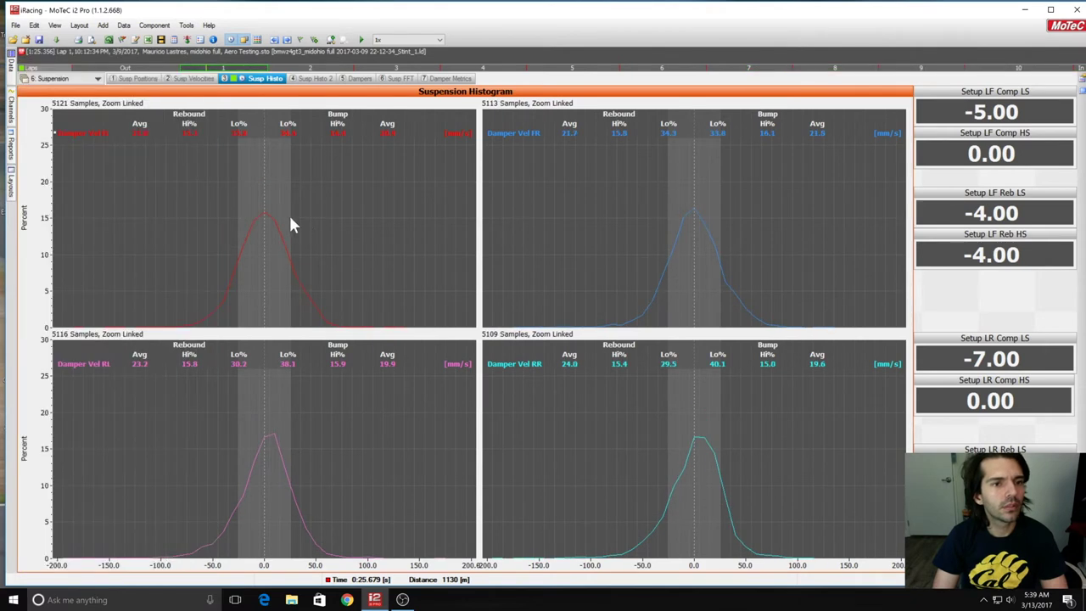
drag(276, 75, 619, 76)
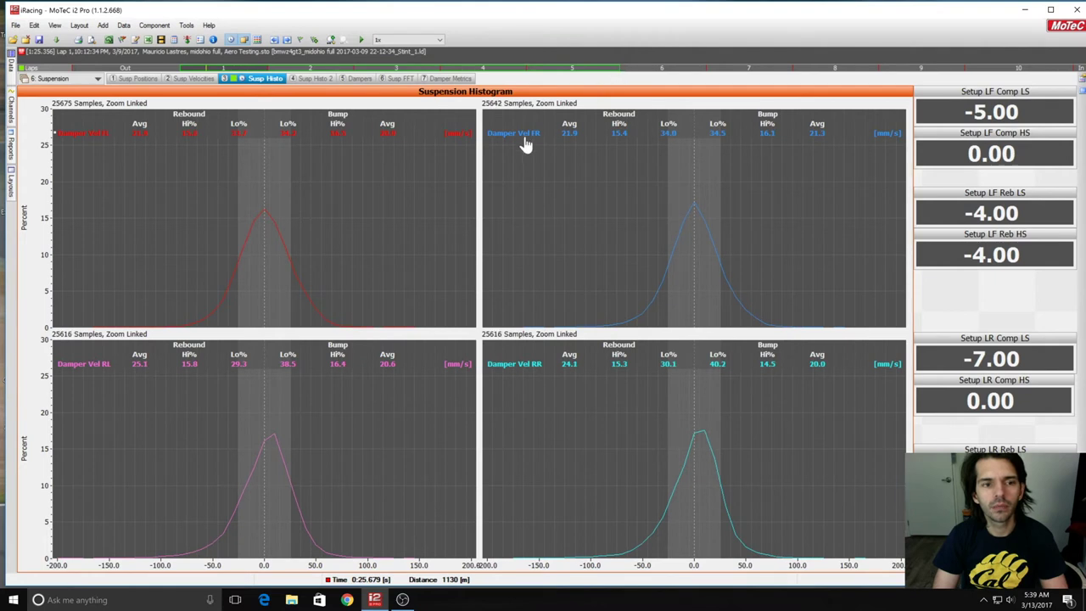
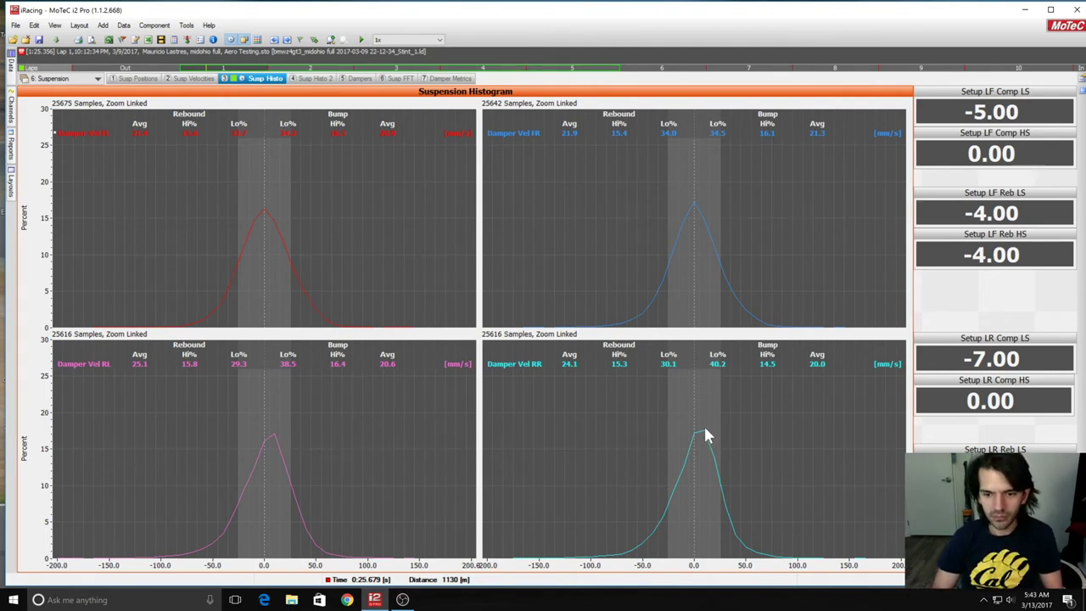
Review the five-lap damper data on the Susp Histo 2, Dampers and Susp FFT worksheets.
click(314, 78)
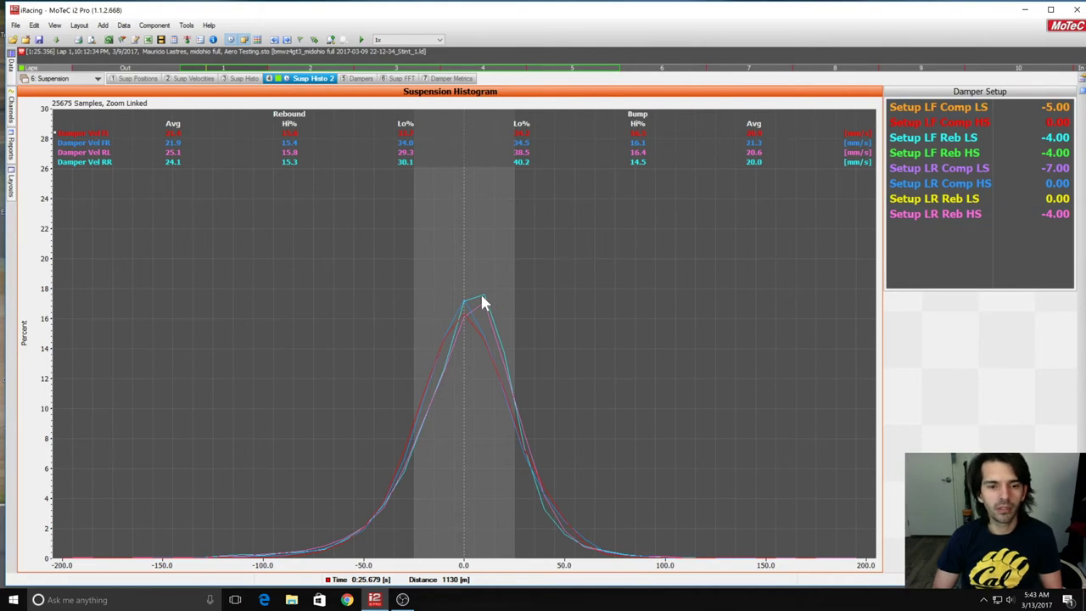
click(355, 79)
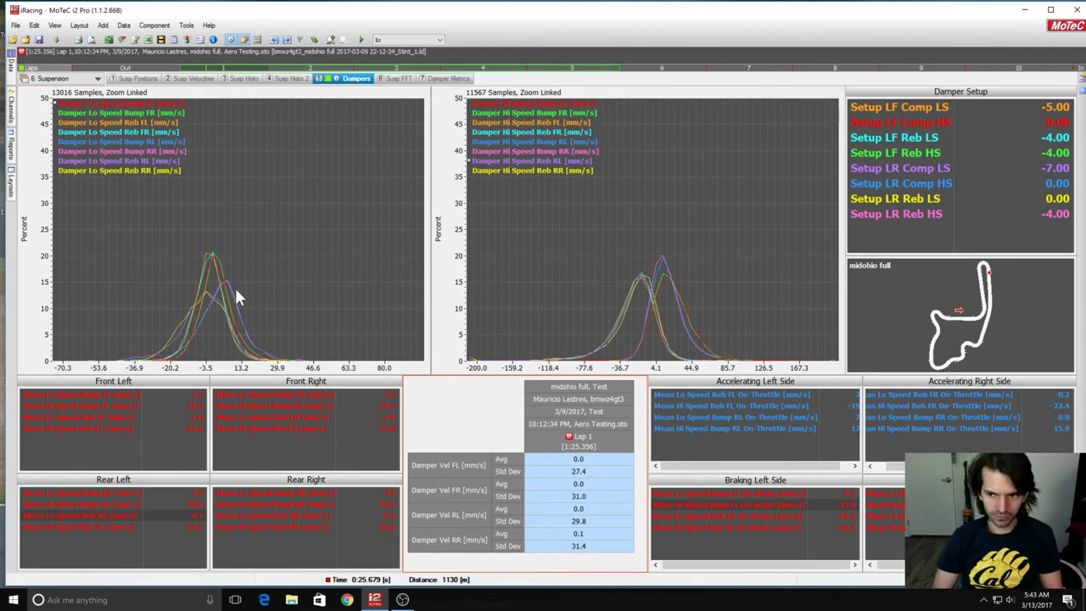
click(398, 78)
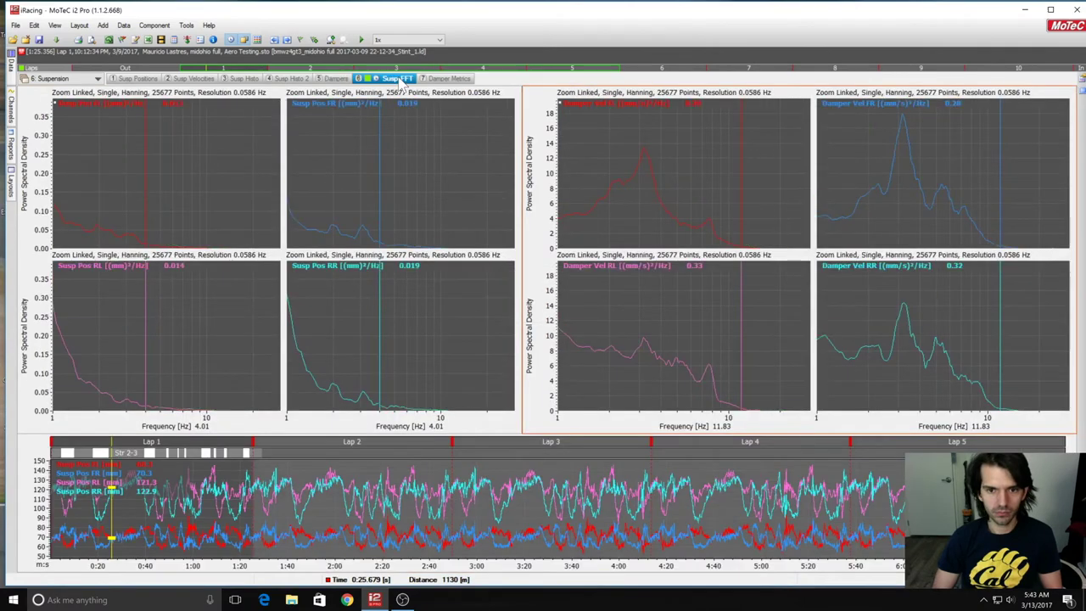
Open the midohio full logs of 3/9/2017 10:31:12 PM and 3/10/2017 5:54:31 AM in addition to the loaded stint.
click(13, 40)
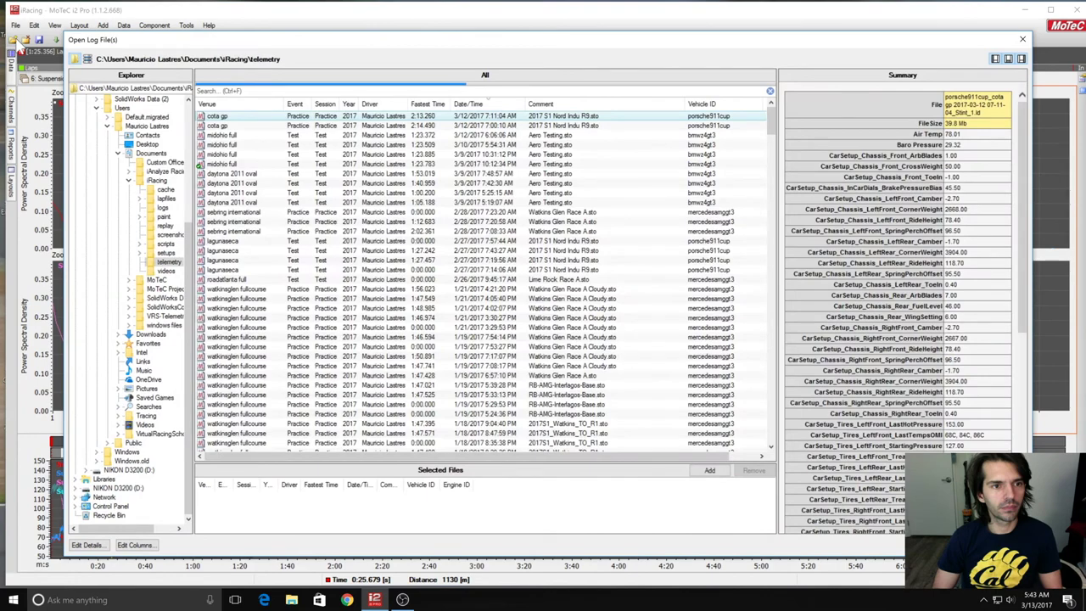
double_click(238, 152)
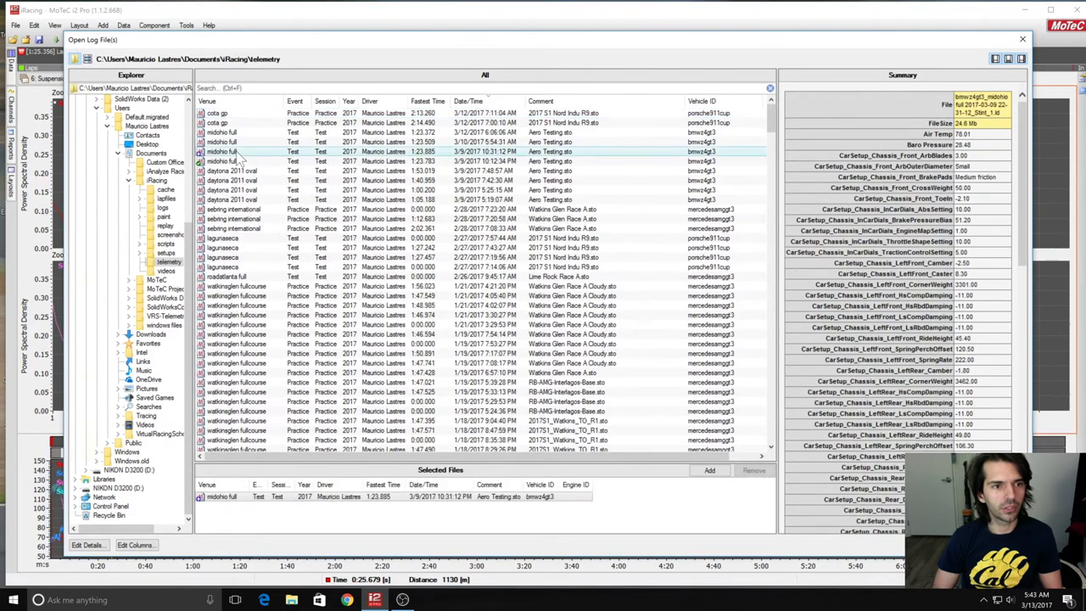
double_click(238, 141)
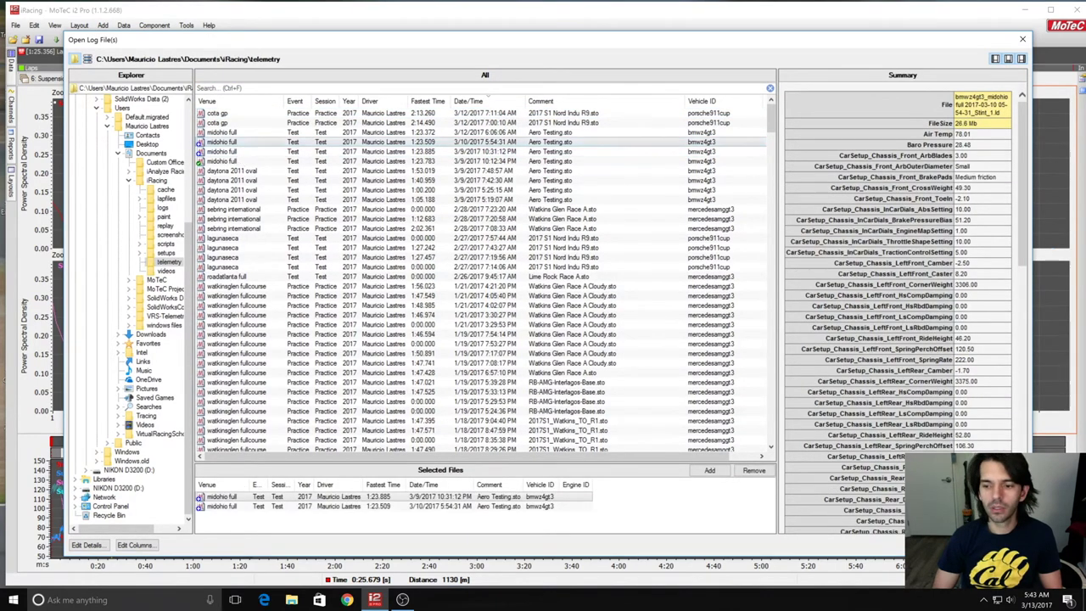
key(Return)
Make Lap 1 of the 10:12:34 PM stint the main lap and overlay Lap 1 of both other stints in the FFT comparison.
click(12, 60)
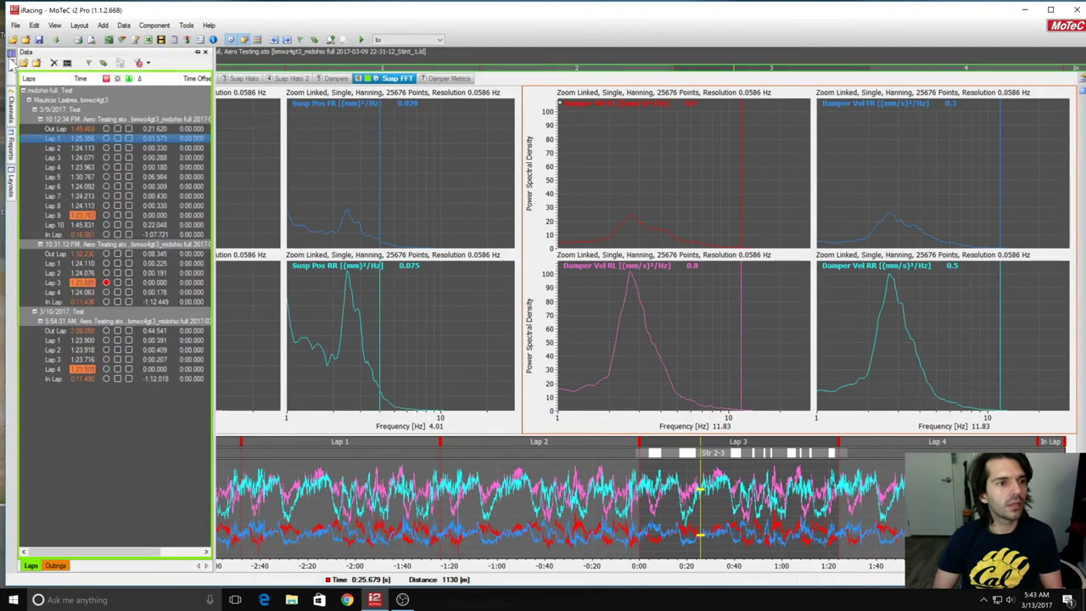
click(332, 363)
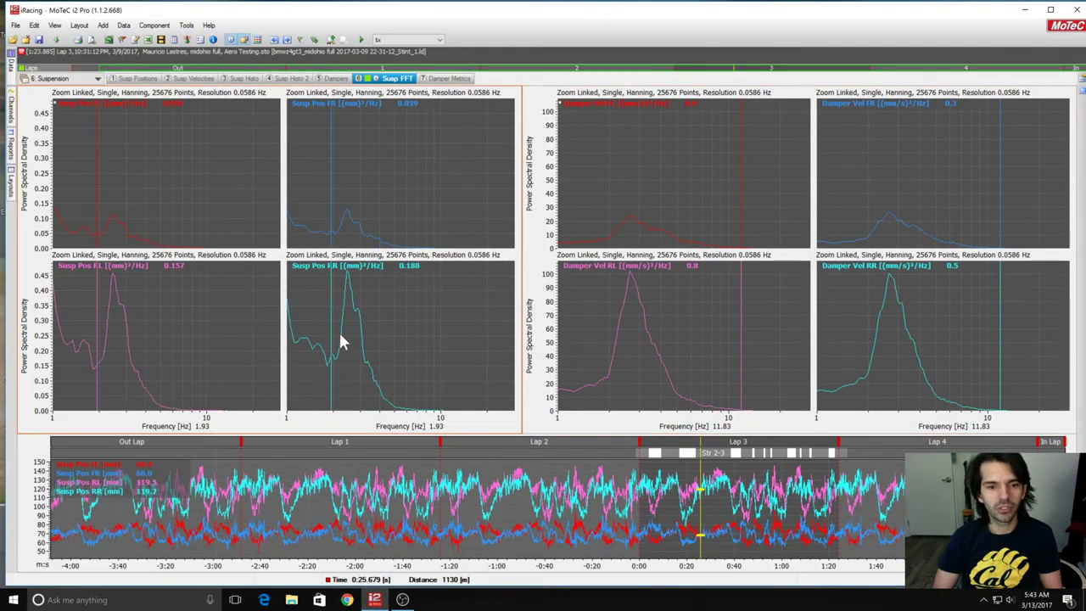
click(10, 78)
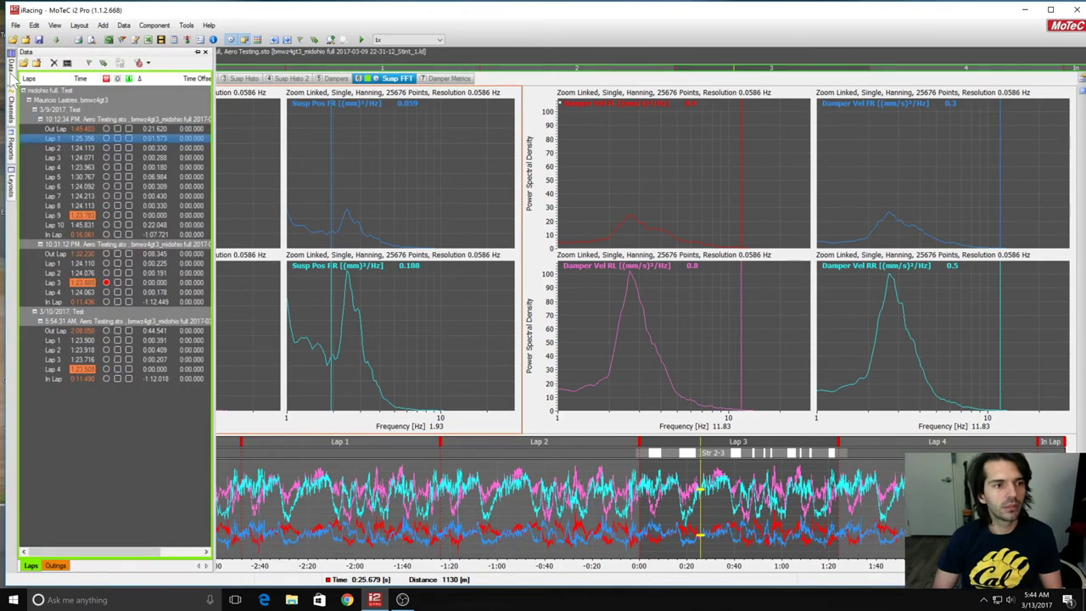
click(106, 137)
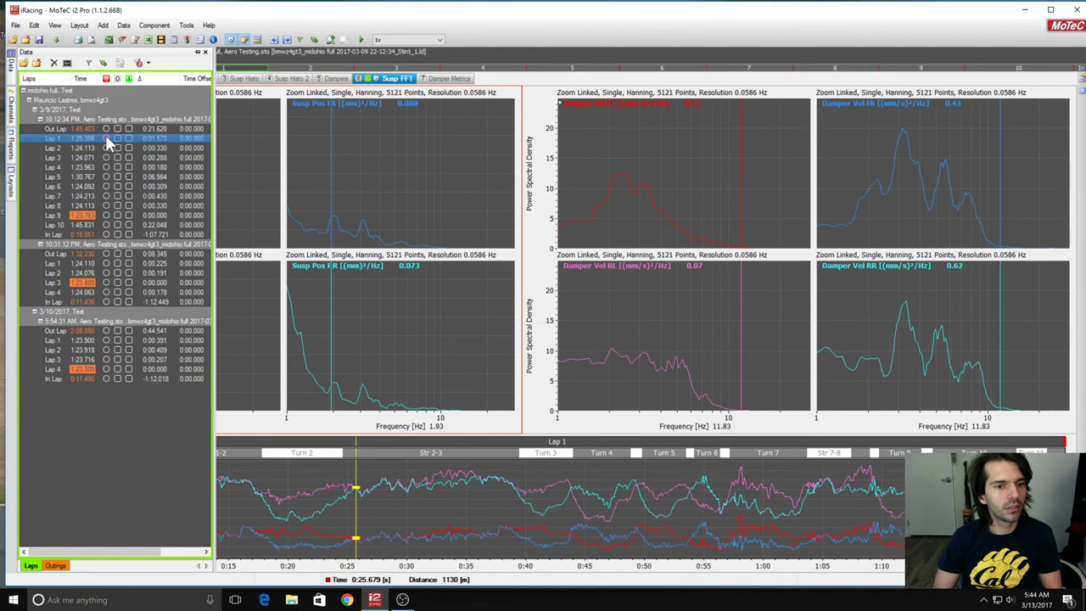
click(129, 263)
click(128, 340)
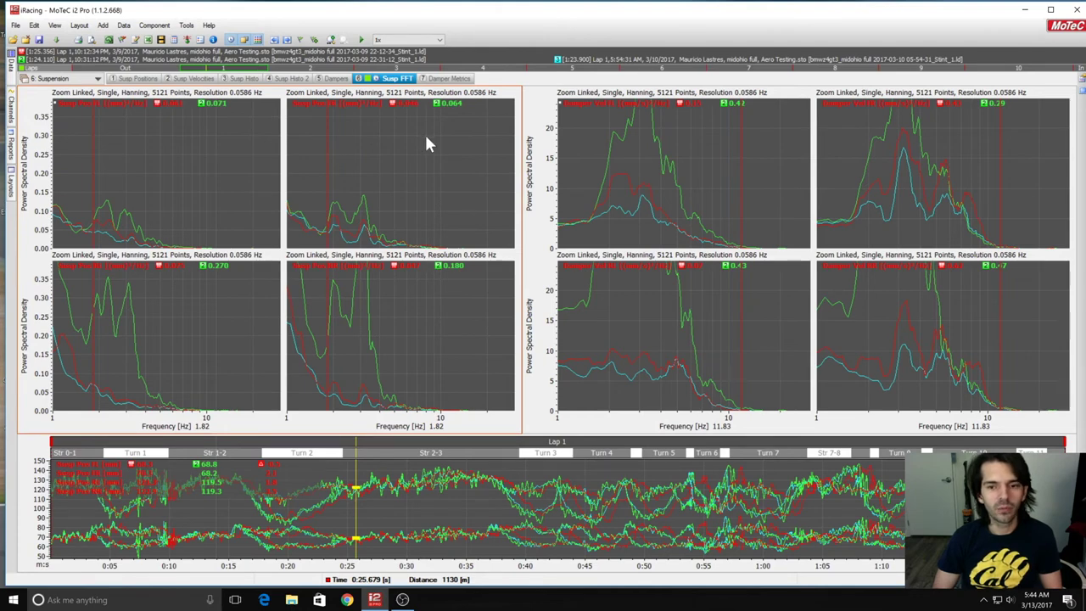
drag(632, 169, 617, 197)
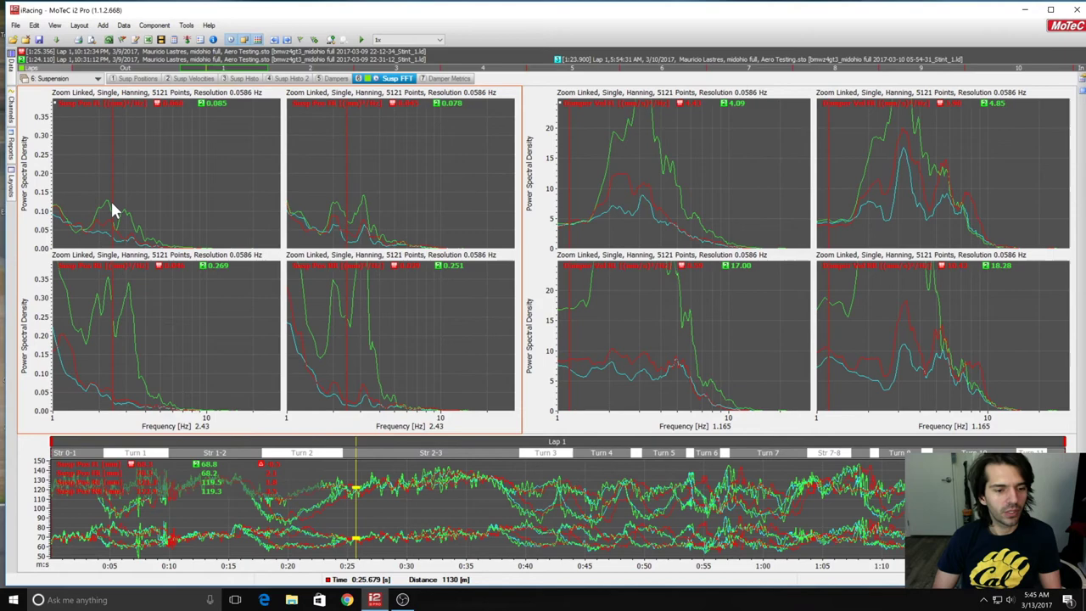
Examine the overlaid suspension position oscillations on Susp Positions, magnified to straight 2-3 from about 24.6 to 32.8 seconds.
click(150, 79)
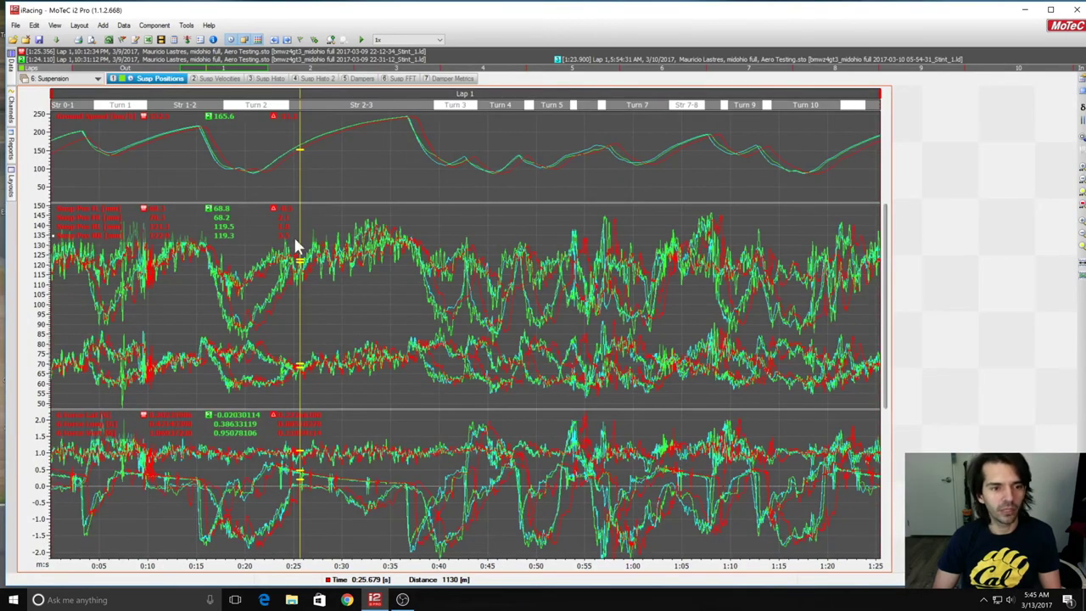
drag(299, 288, 369, 269)
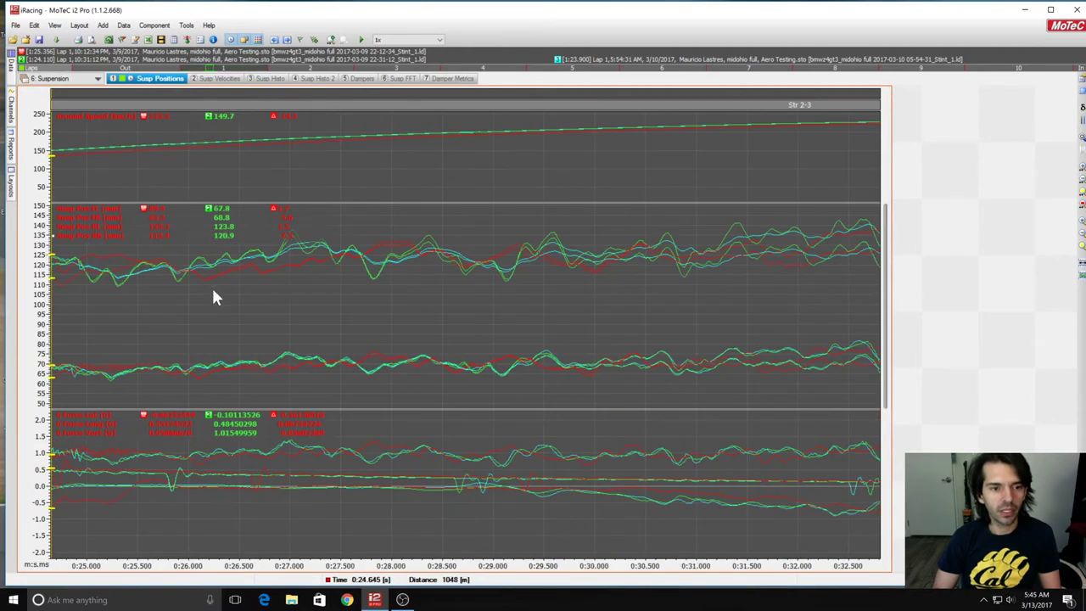
drag(202, 298, 503, 341)
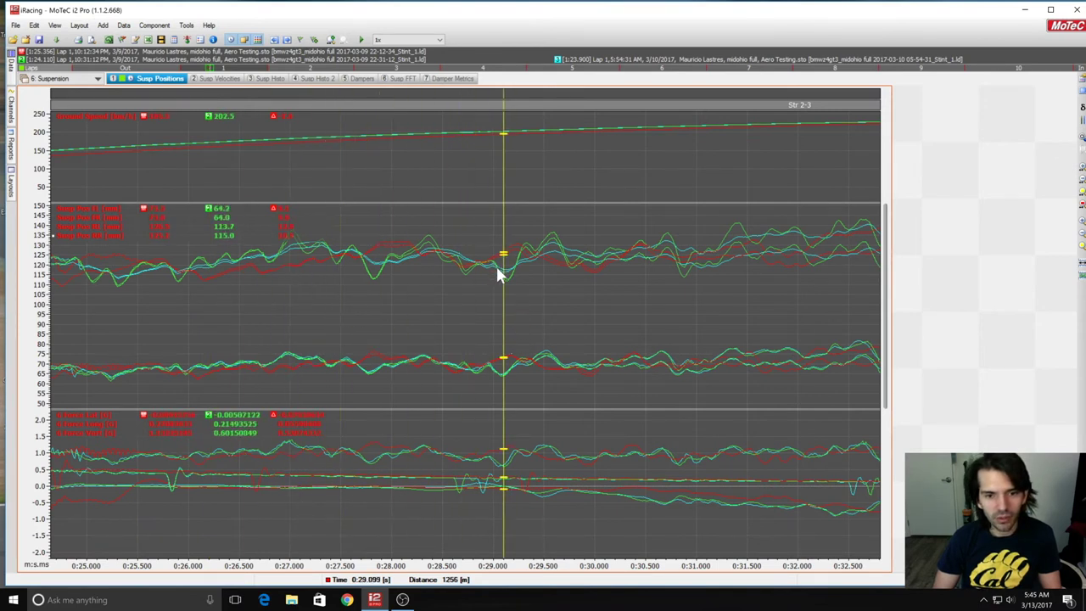
drag(507, 277, 412, 285)
click(373, 273)
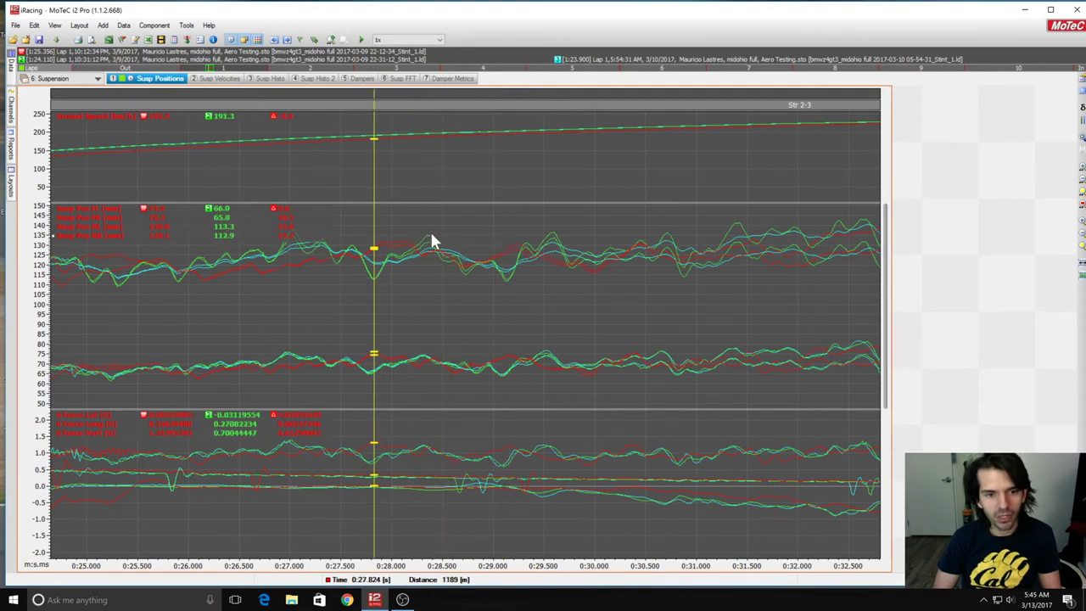
click(431, 242)
click(513, 283)
click(557, 242)
click(686, 269)
click(669, 230)
click(739, 233)
drag(811, 270, 115, 284)
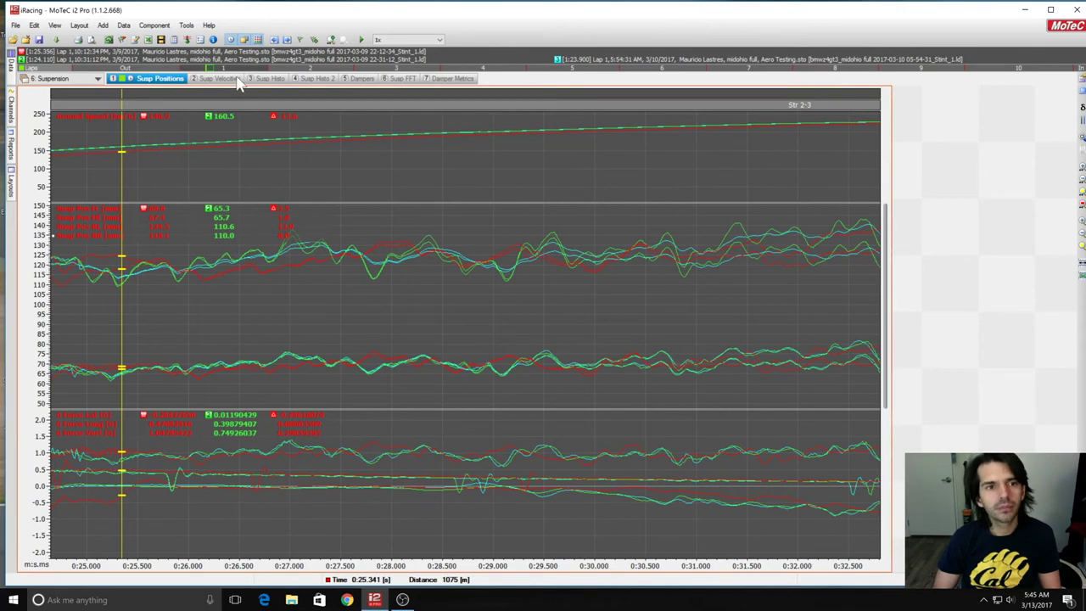
Extend the analysed range through Lap 4 and compare the overlaid stints on the Susp Histo 2, Dampers and Susp FFT worksheets.
click(299, 82)
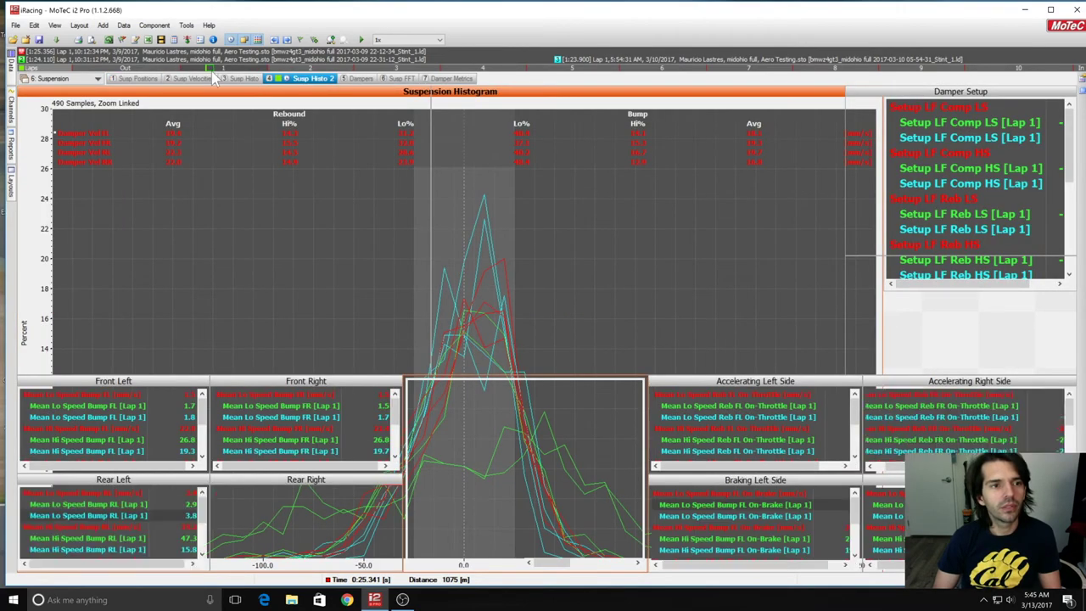
key(5)
drag(268, 67, 376, 67)
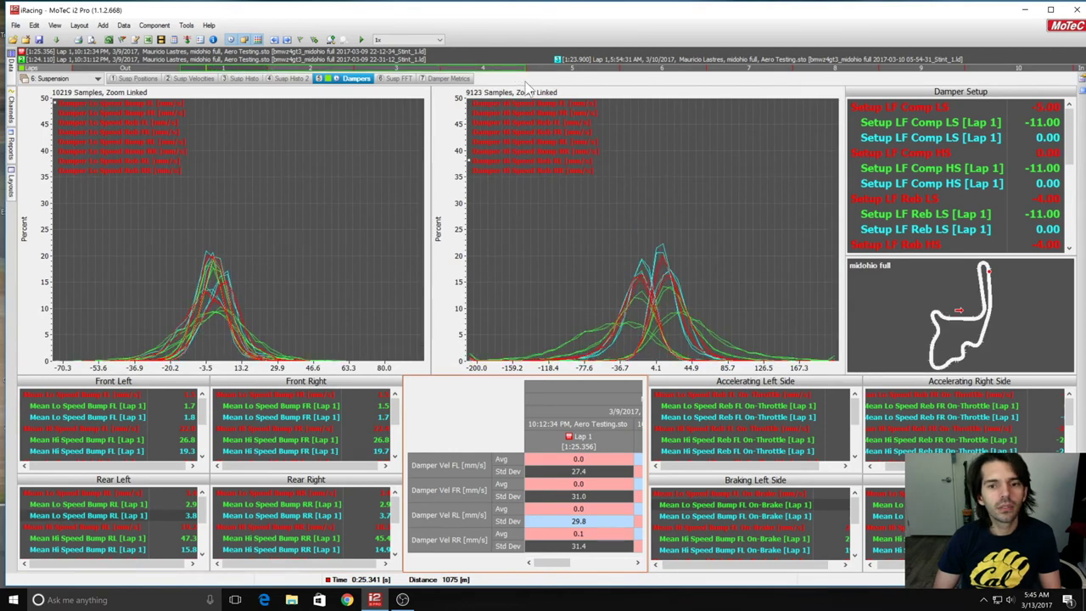
click(398, 78)
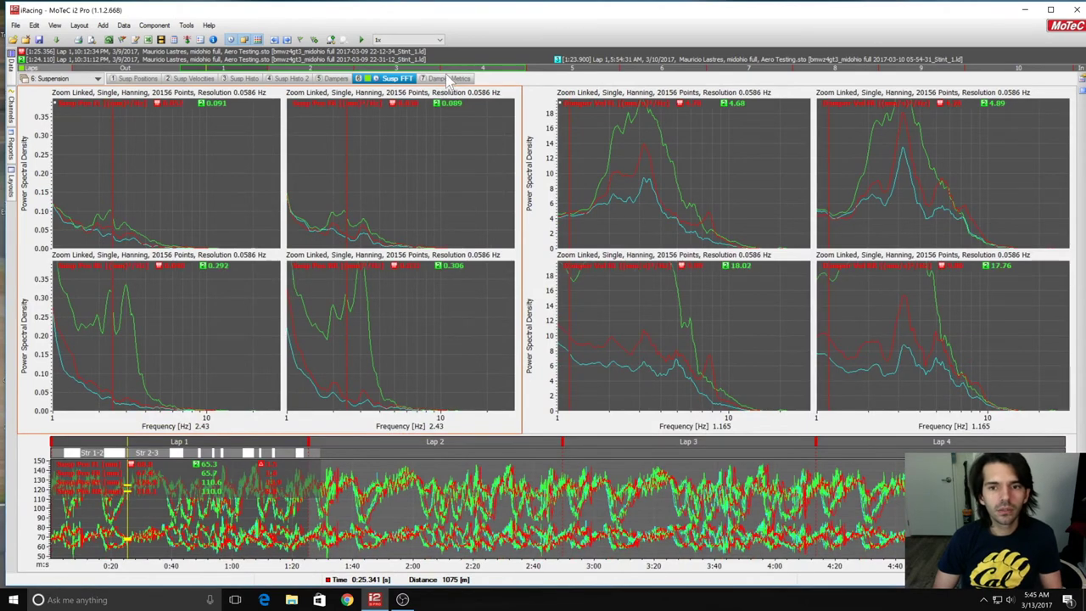
Show the Damper Metrics worksheet and examine the overlaid stints' frequency response along its two tall outer spectrum plots.
click(441, 79)
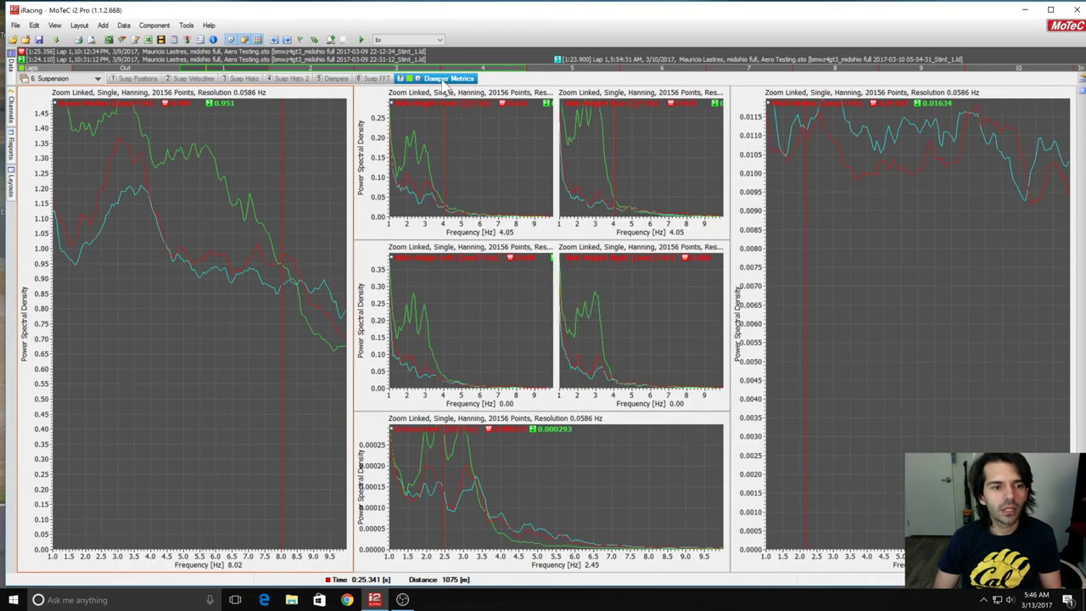
drag(141, 162, 129, 213)
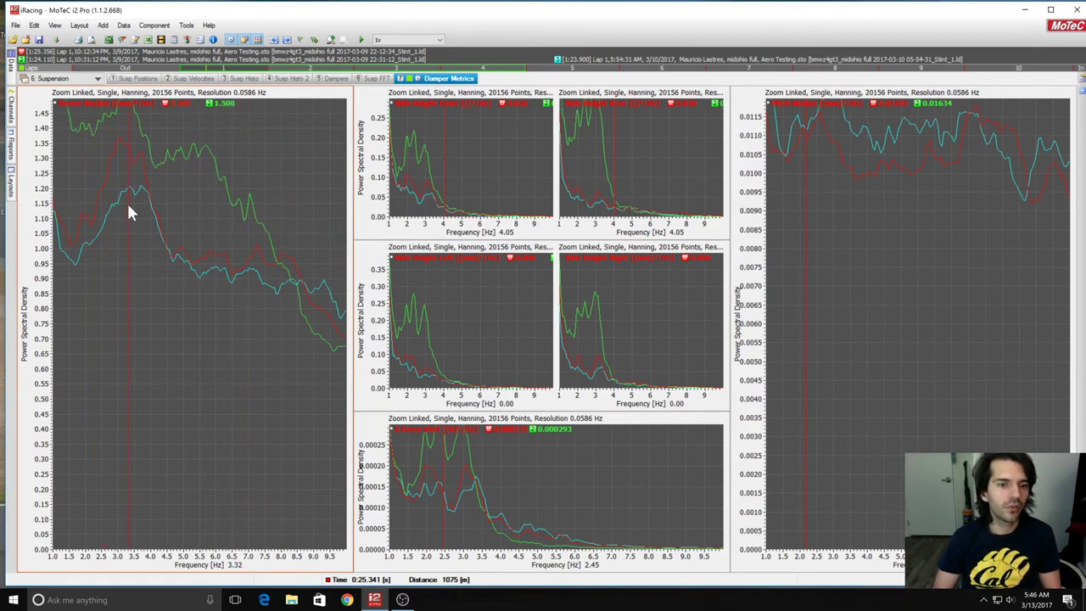
click(808, 225)
drag(881, 223, 985, 233)
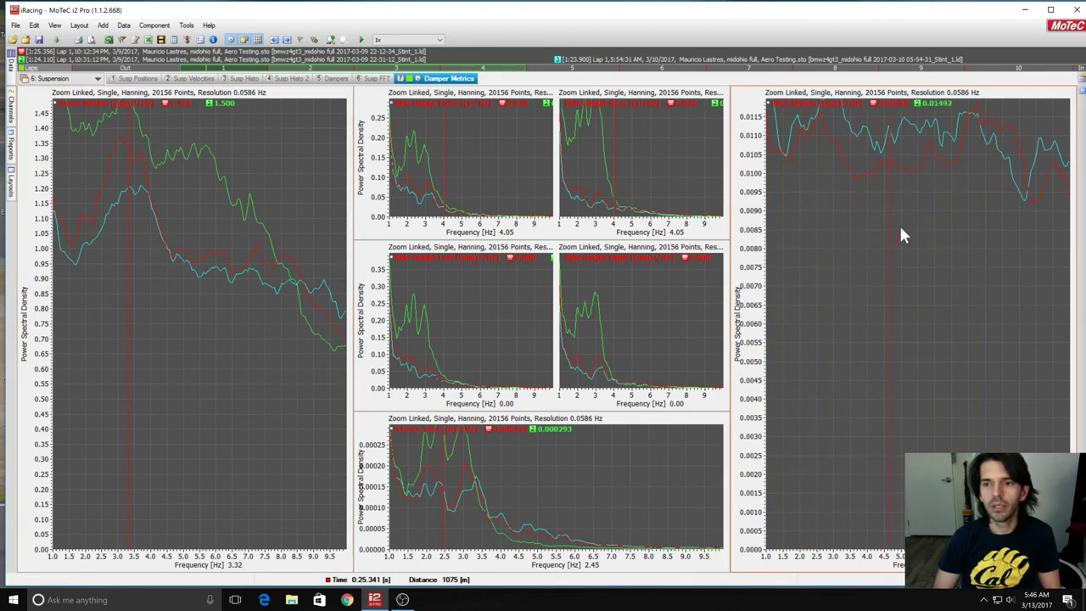
drag(789, 230, 778, 230)
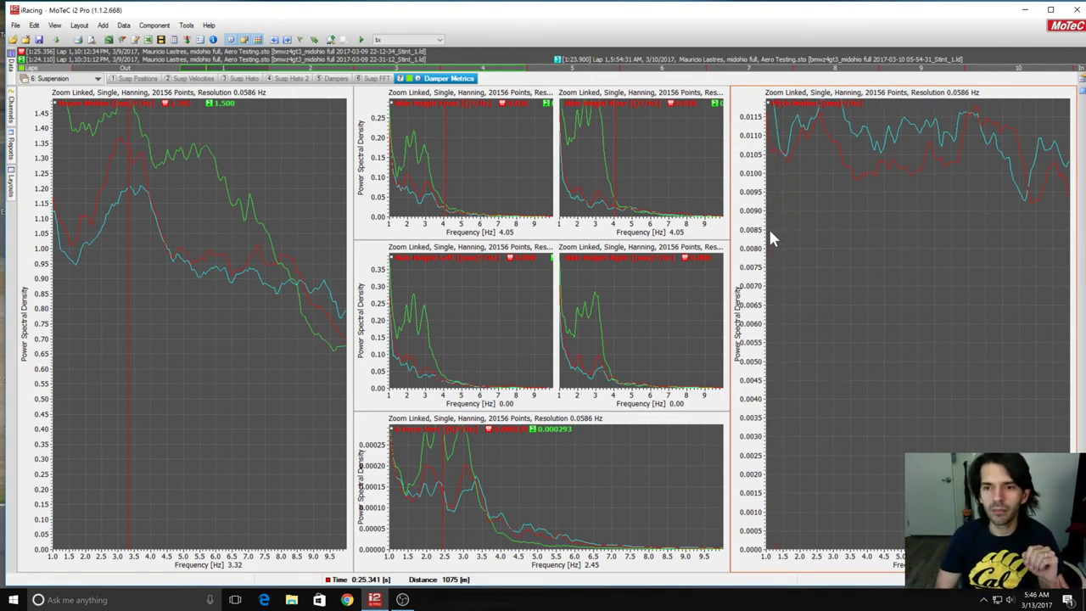
click(939, 238)
drag(989, 236, 852, 244)
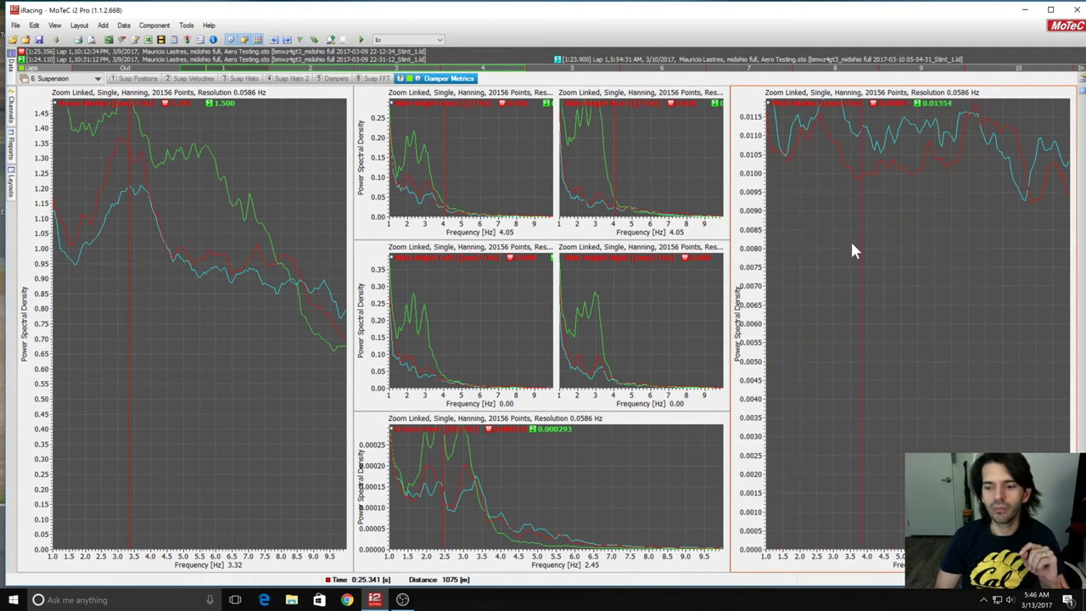
drag(773, 245, 892, 155)
drag(768, 157, 952, 166)
Examine the high-frequency end of the first Damper Metrics plot, the ride height spectra and the spectrum plot below them.
drag(271, 259, 294, 288)
drag(431, 159, 425, 169)
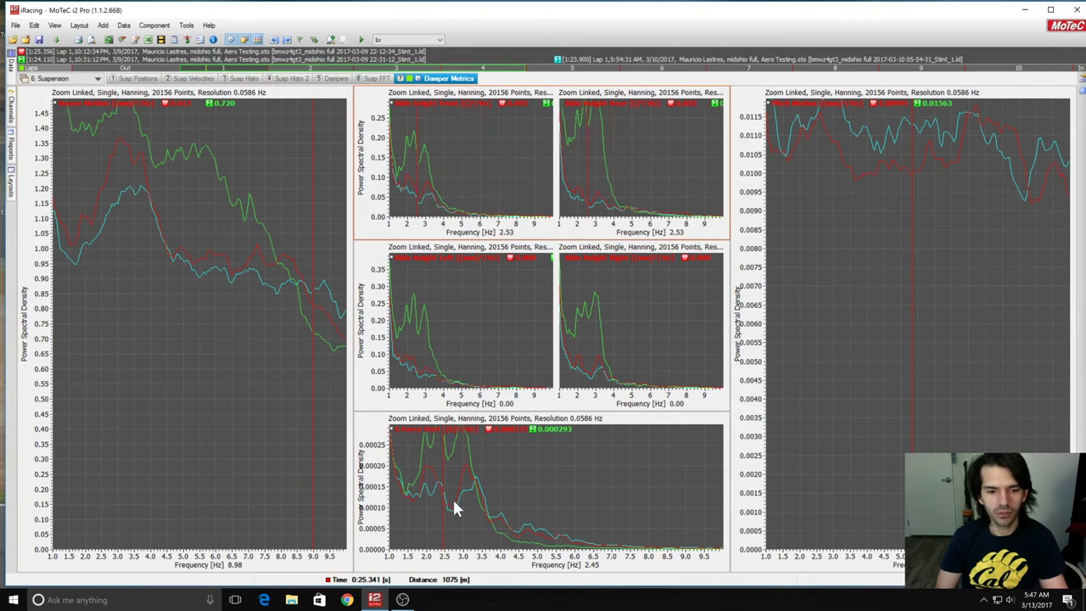
drag(472, 515, 557, 557)
drag(620, 567, 542, 520)
click(536, 518)
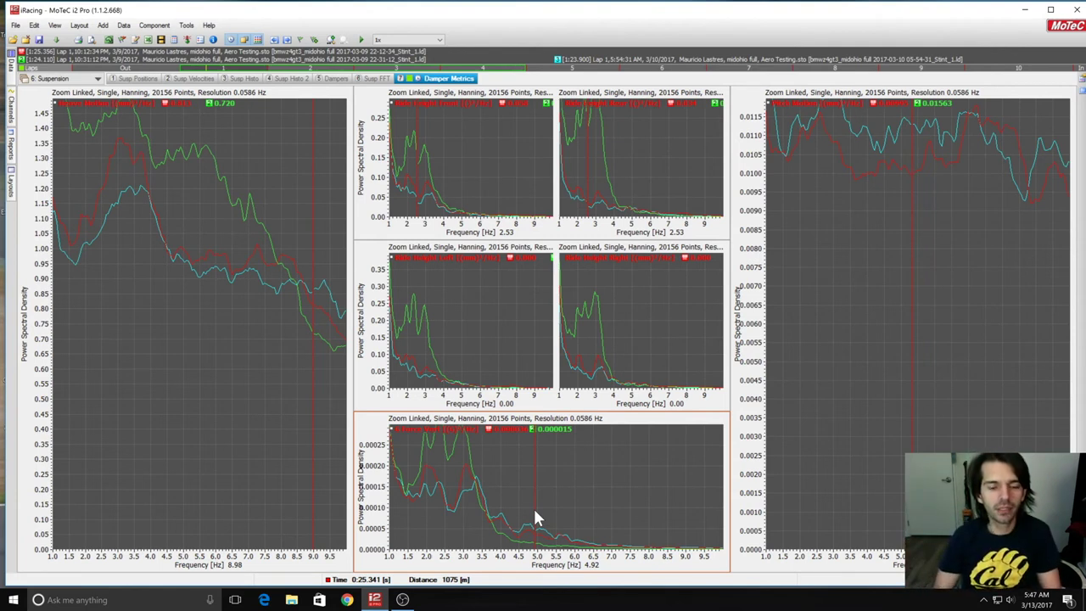
drag(535, 531, 643, 522)
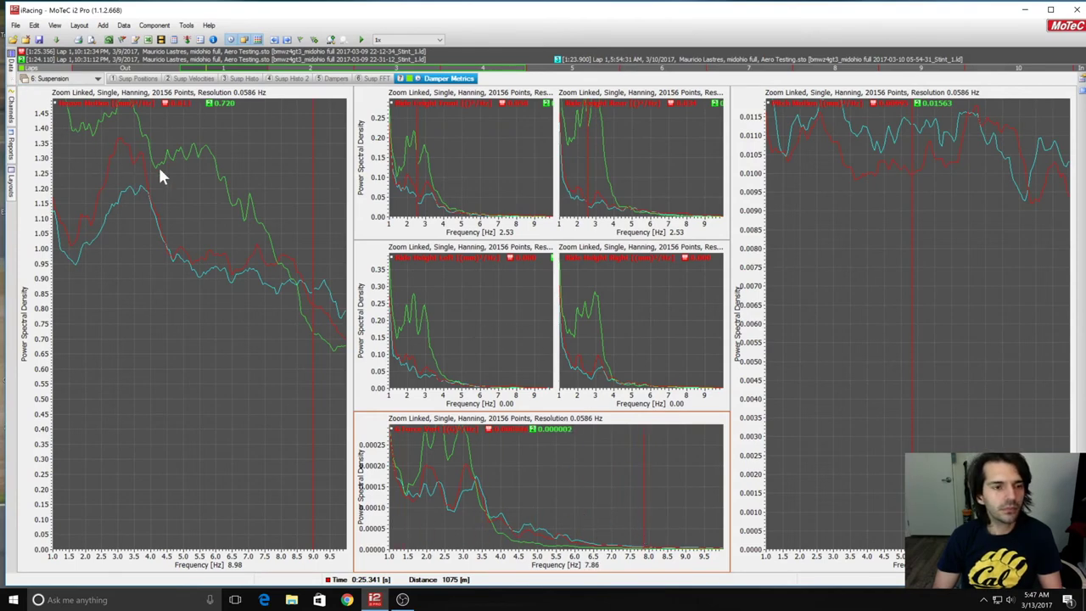
Remove both overlay laps and review the remaining main lap's damper data on the Susp Histo 2 and Dampers worksheets.
click(10, 75)
click(129, 264)
click(131, 264)
click(128, 342)
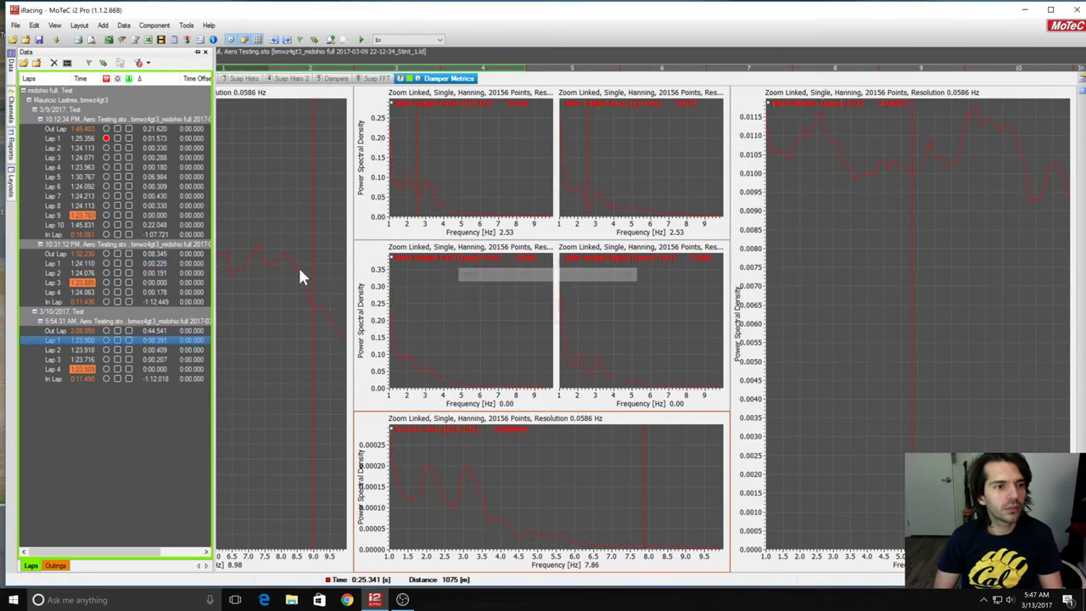
click(290, 79)
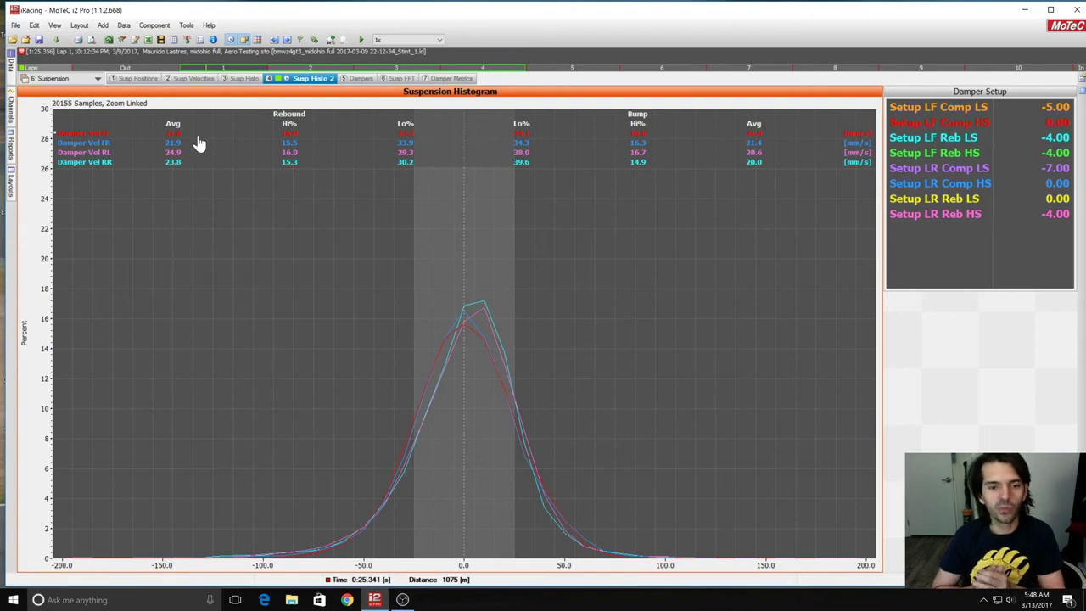
click(359, 79)
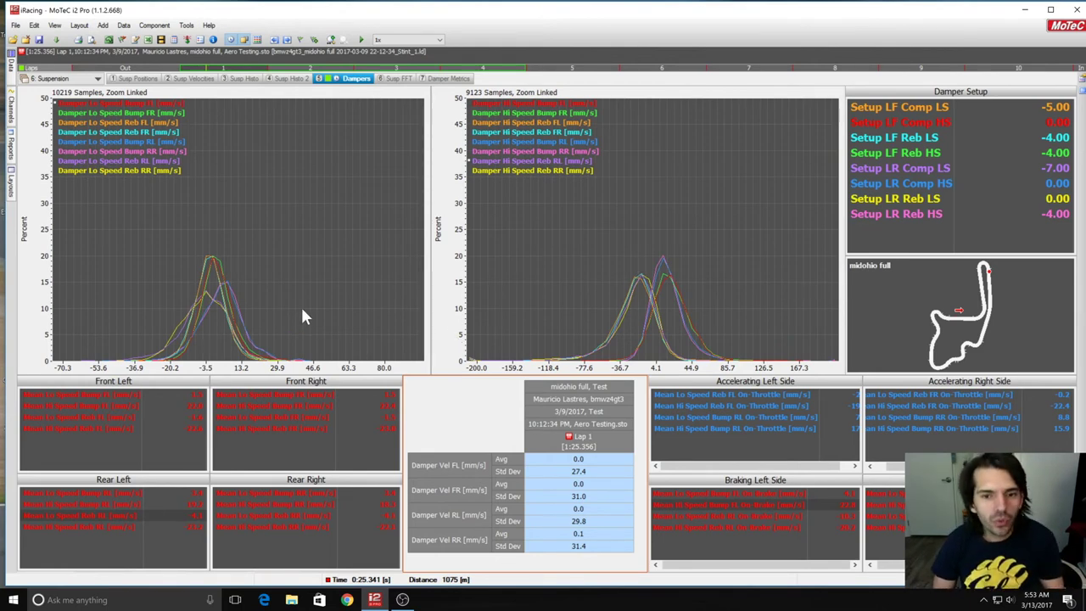
Open the Chrome browser and switch back to MoTeC i2 Pro.
click(360, 601)
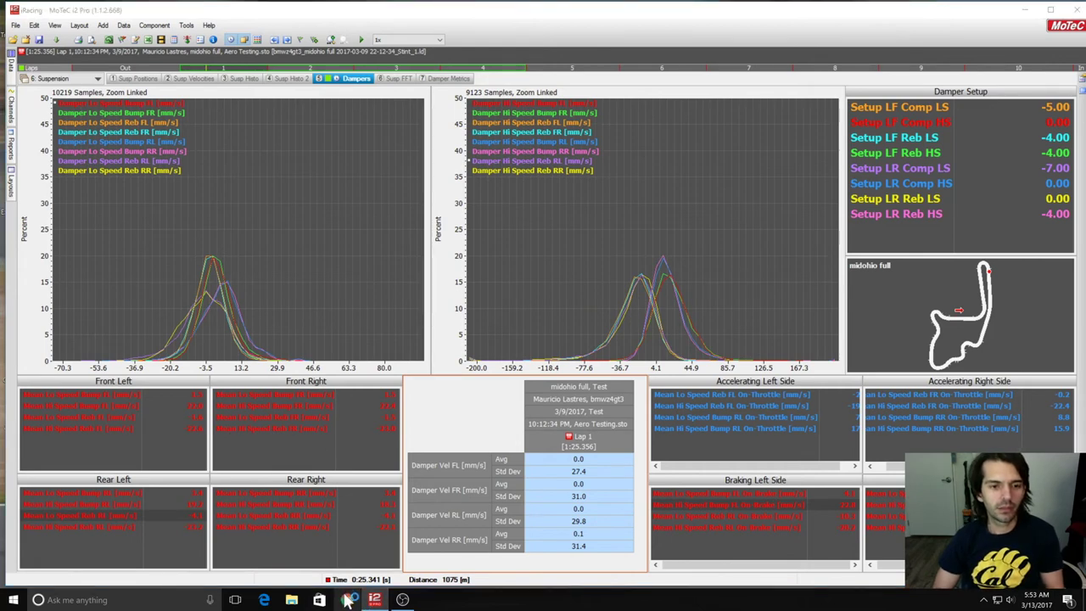
click(348, 601)
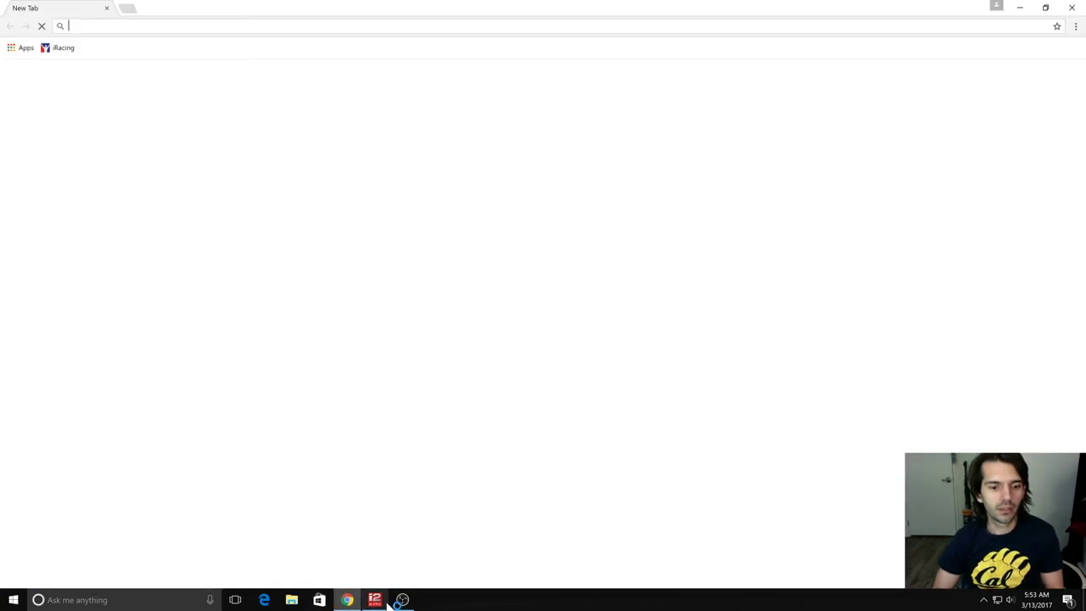
click(375, 600)
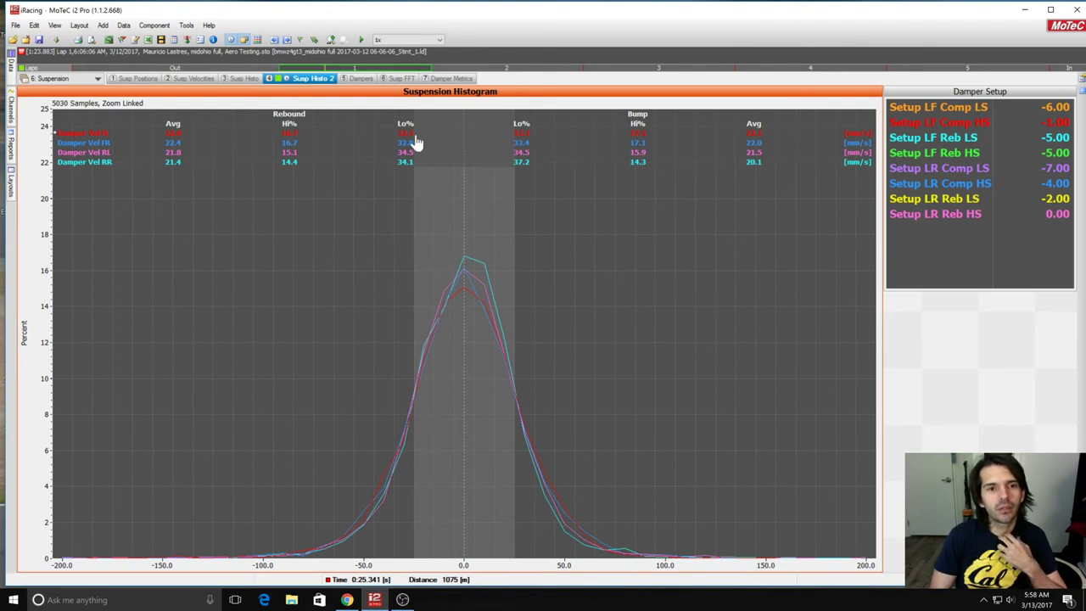
Extend the 3/12/2017 stint's range through Lap 5, overlay Lap 1 of the 3/9/2017 10:12:34 PM stint in lap colours, and compare their damper setups.
drag(431, 69, 1051, 93)
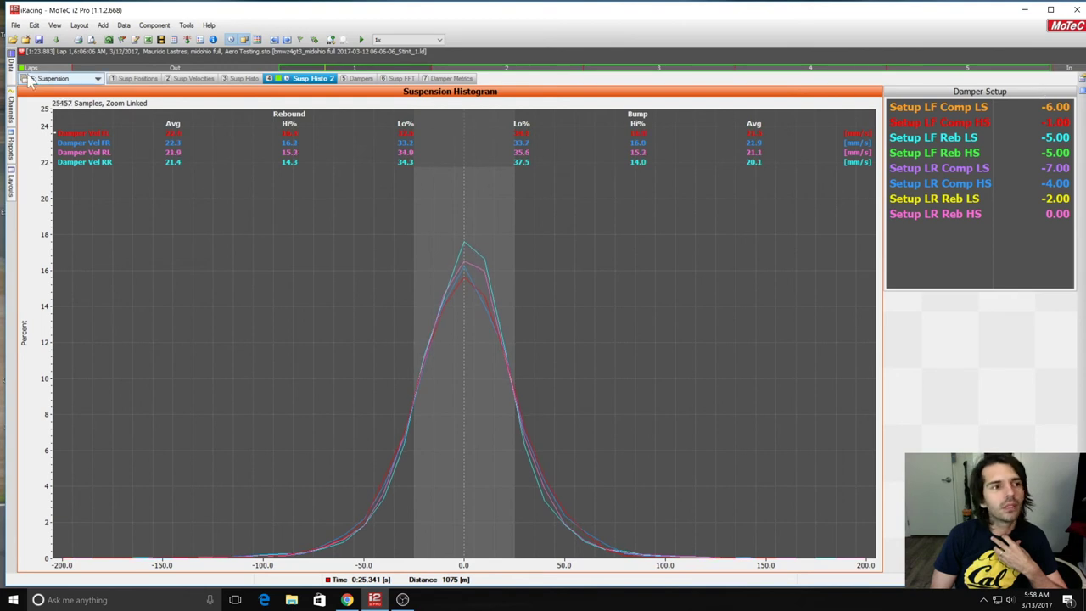
mouse_move(12, 70)
click(118, 139)
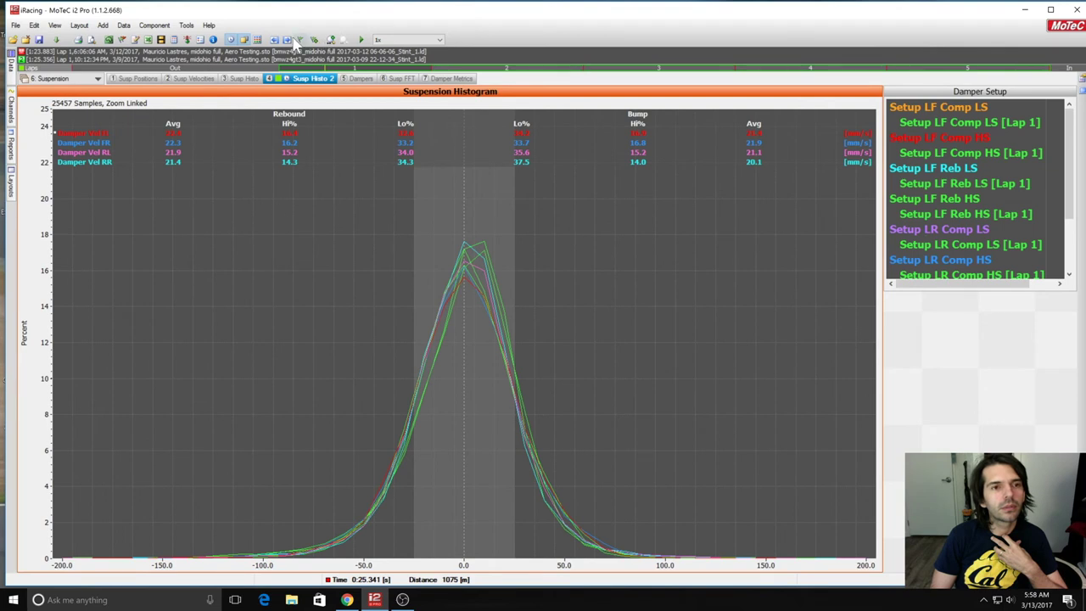
click(258, 40)
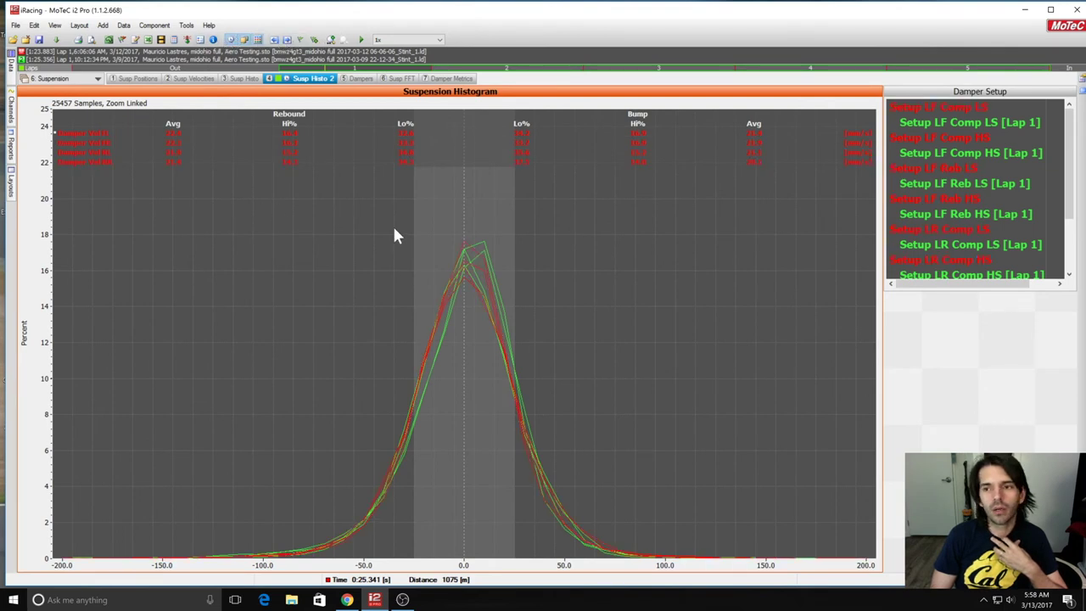
drag(960, 285, 1029, 295)
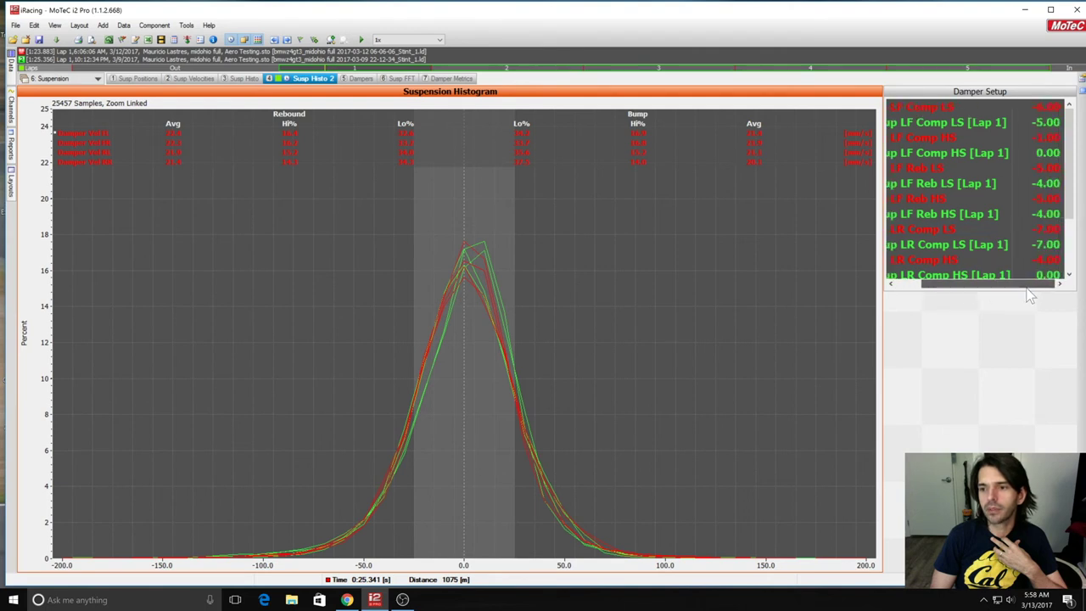
Compare both laps' left front and left rear damper settings and their suspension histograms on the Susp Histo 2 and Susp Histo worksheets.
scroll(1037, 276, down, 3)
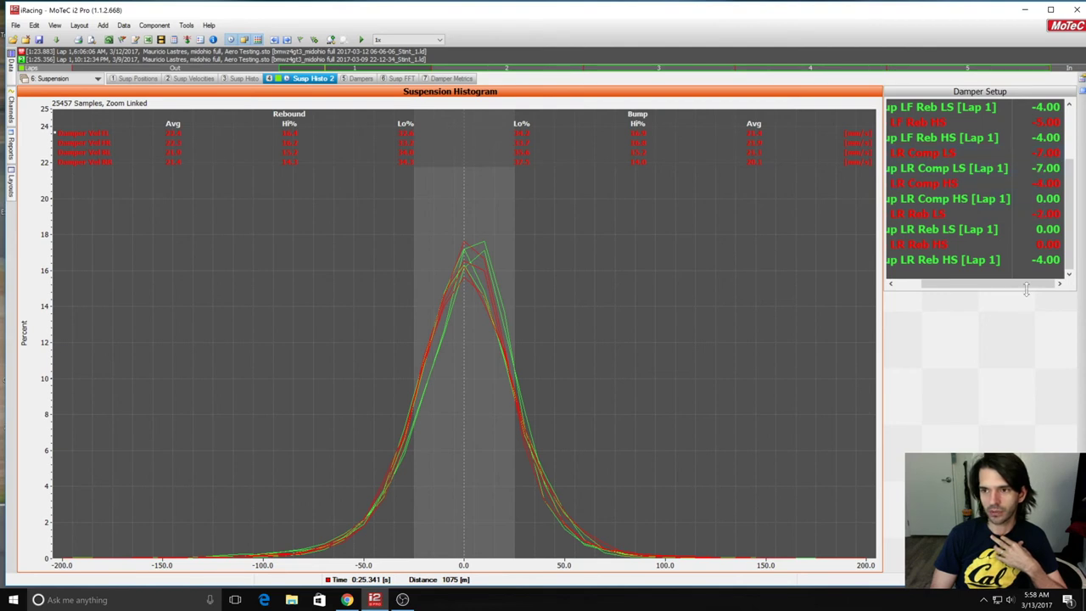
scroll(1053, 182, up, 2)
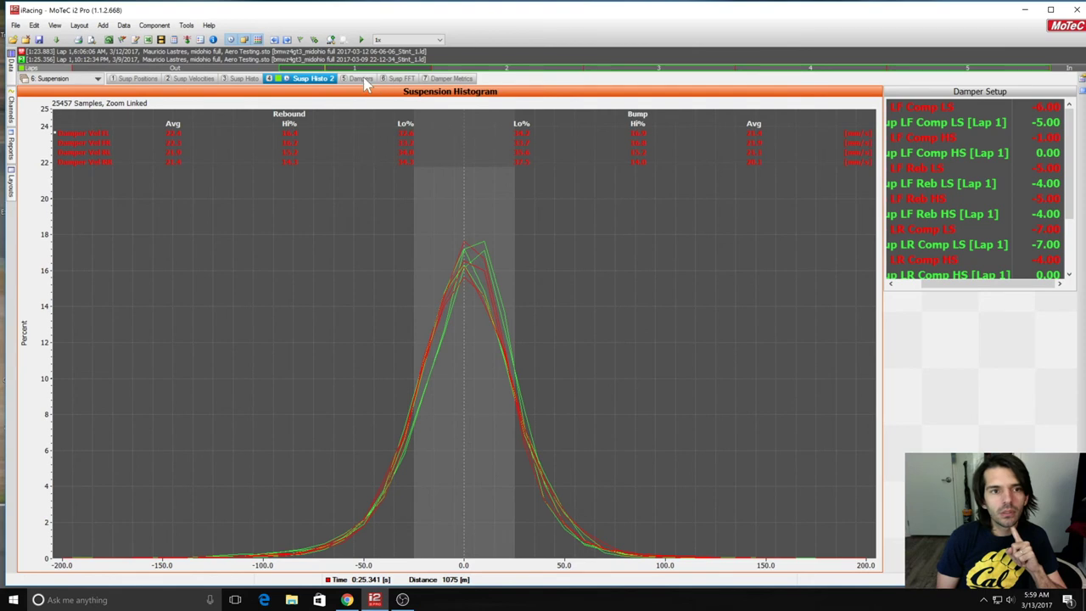
click(253, 78)
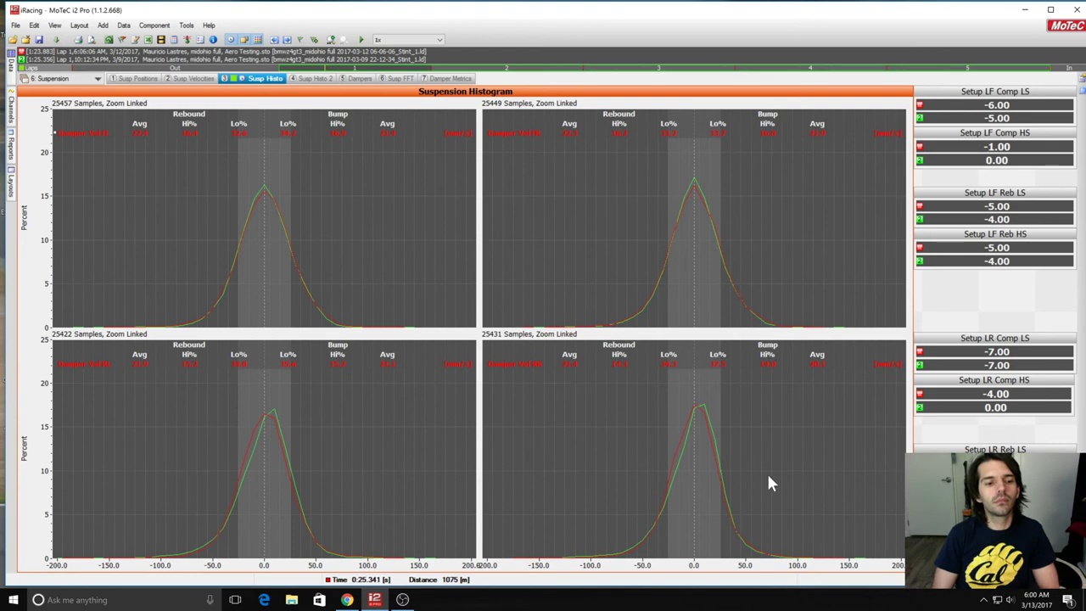
click(313, 79)
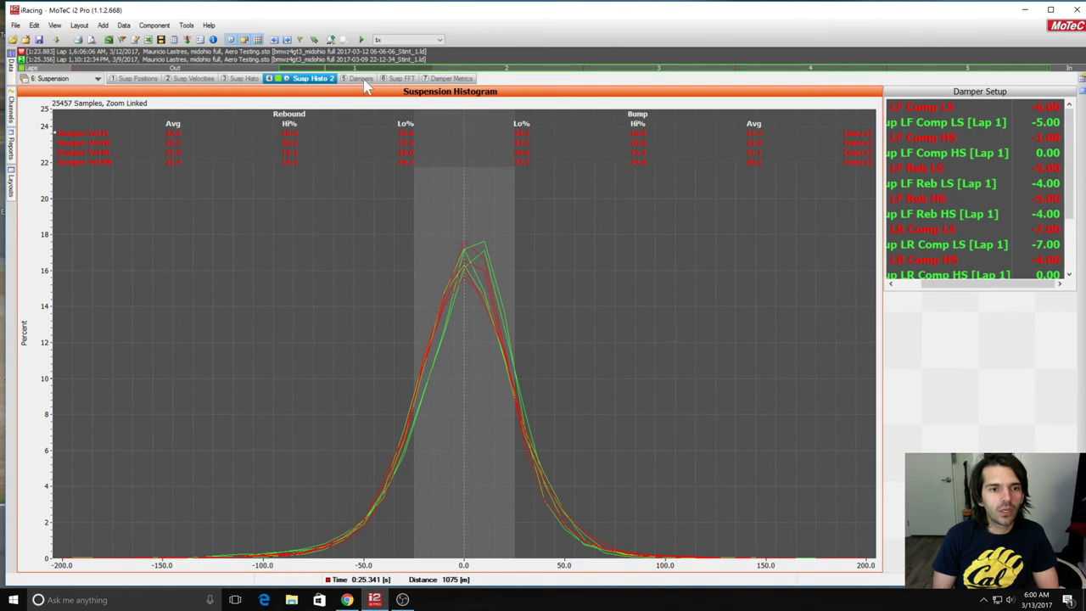
Review both laps' mean low-speed and high-speed damper values for each corner on the Dampers worksheet.
click(361, 78)
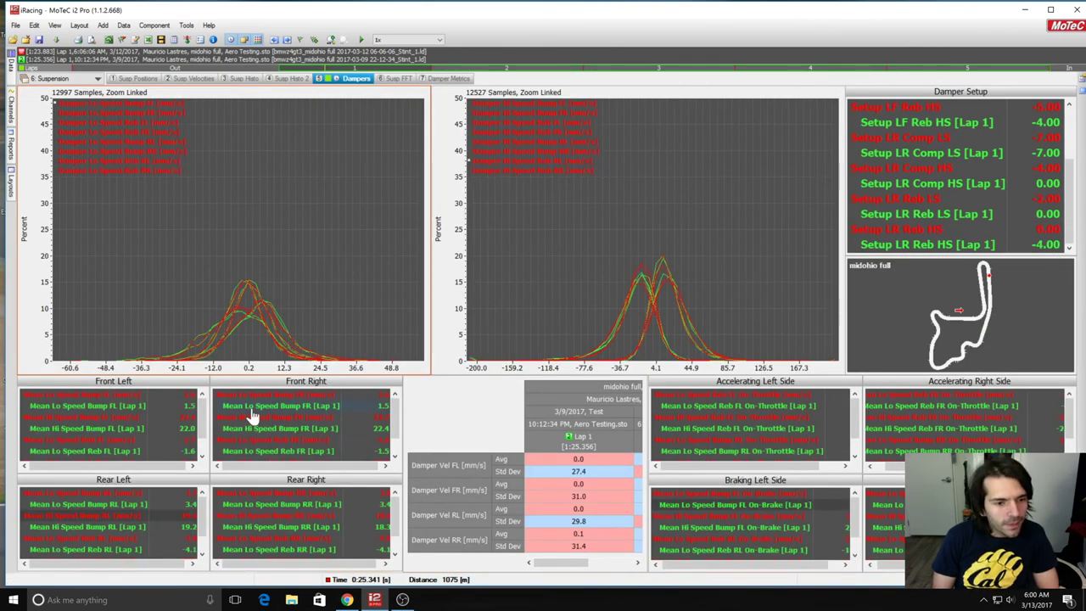
drag(163, 566, 180, 565)
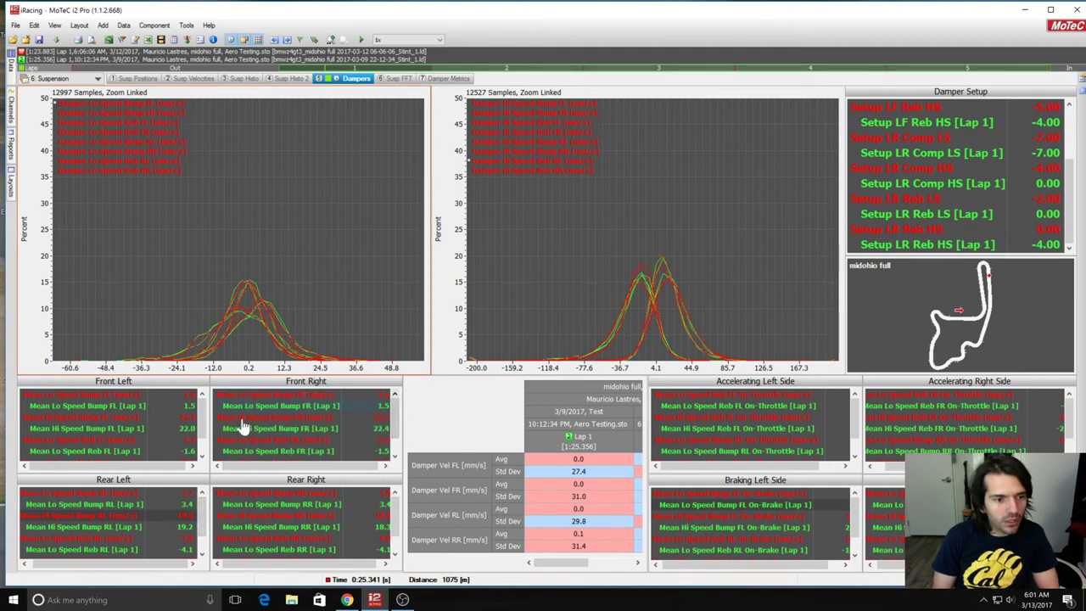
scroll(393, 530, down, 1)
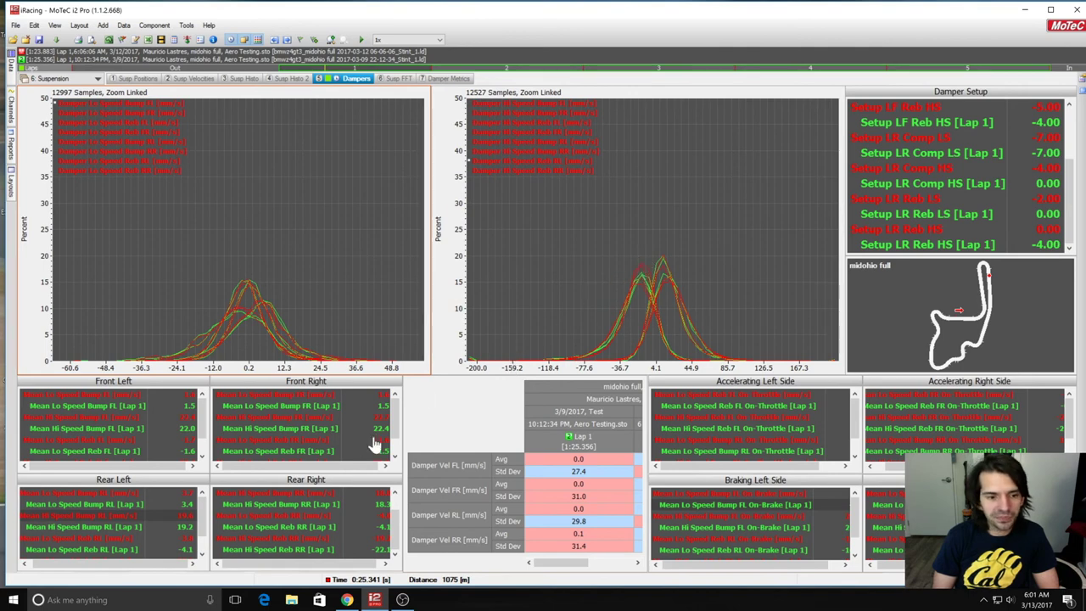
Compare the average and standard deviation of damper velocity at all four corners between the 3/9/2017 and 3/12/2017 laps.
scroll(747, 564, right, 1)
scroll(566, 524, right, 2)
scroll(566, 522, left, 3)
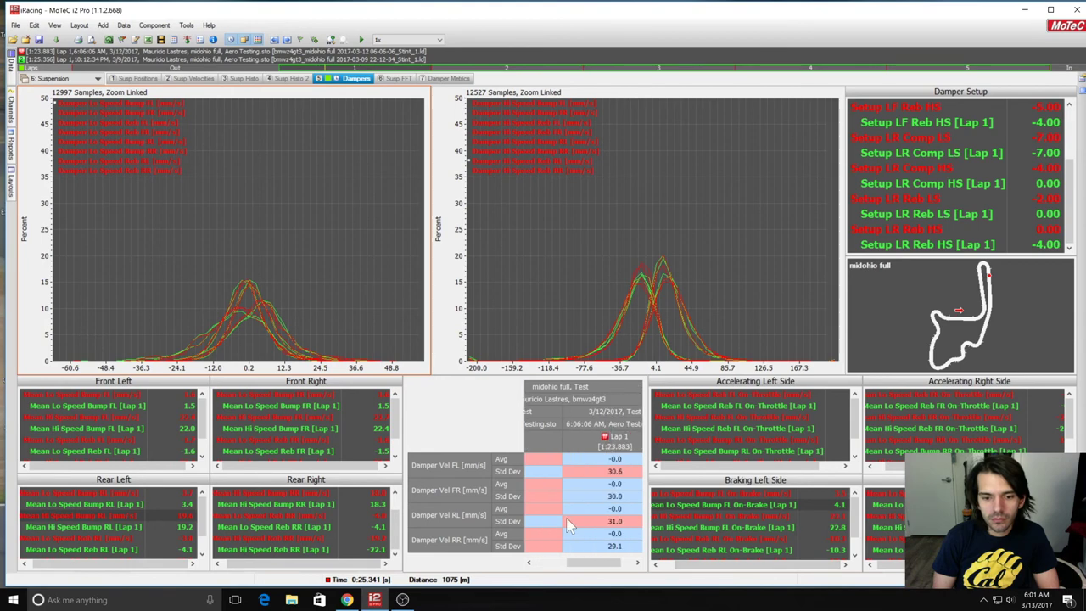
scroll(568, 536, left, 1)
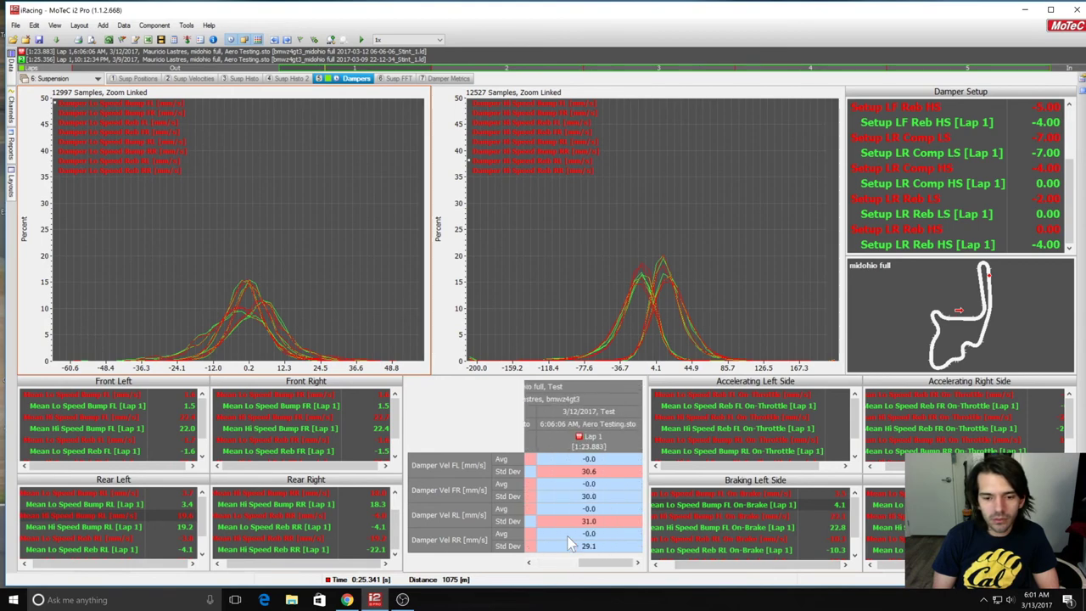
mouse_move(571, 560)
mouse_down()
mouse_move(606, 567)
mouse_move(586, 564)
mouse_up()
scroll(583, 527, left, 3)
mouse_move(575, 562)
mouse_down()
mouse_move(607, 572)
mouse_move(574, 569)
mouse_up()
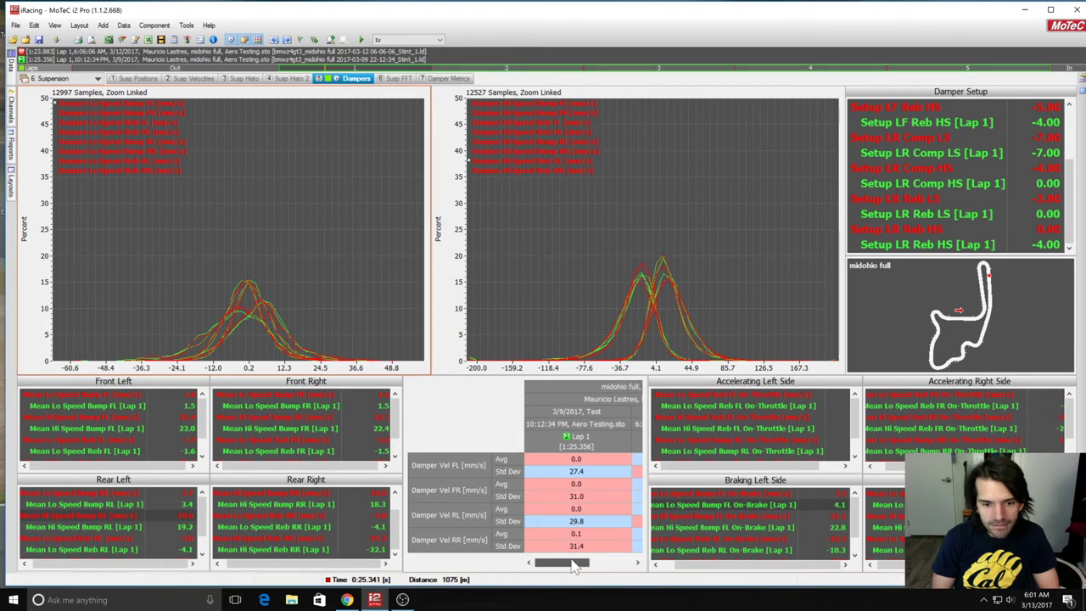
drag(574, 568, 632, 564)
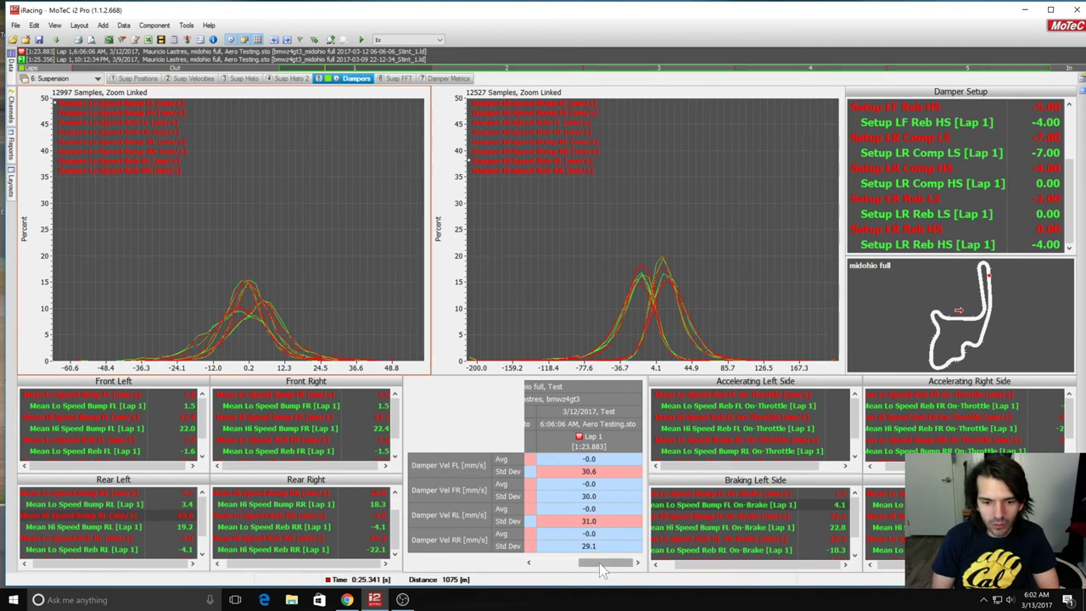
drag(599, 562, 552, 562)
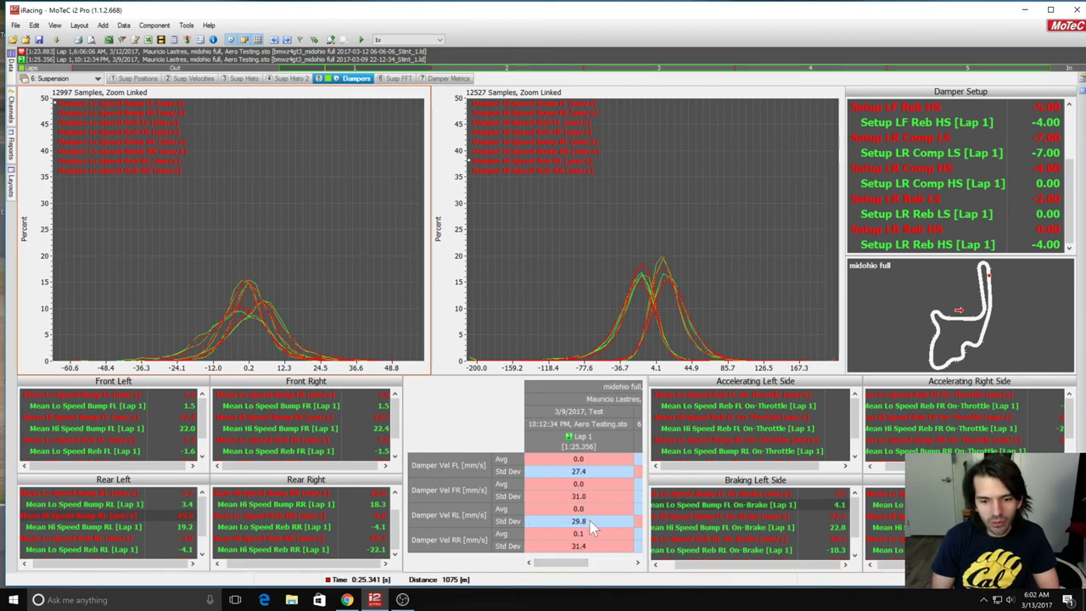
drag(586, 562, 659, 567)
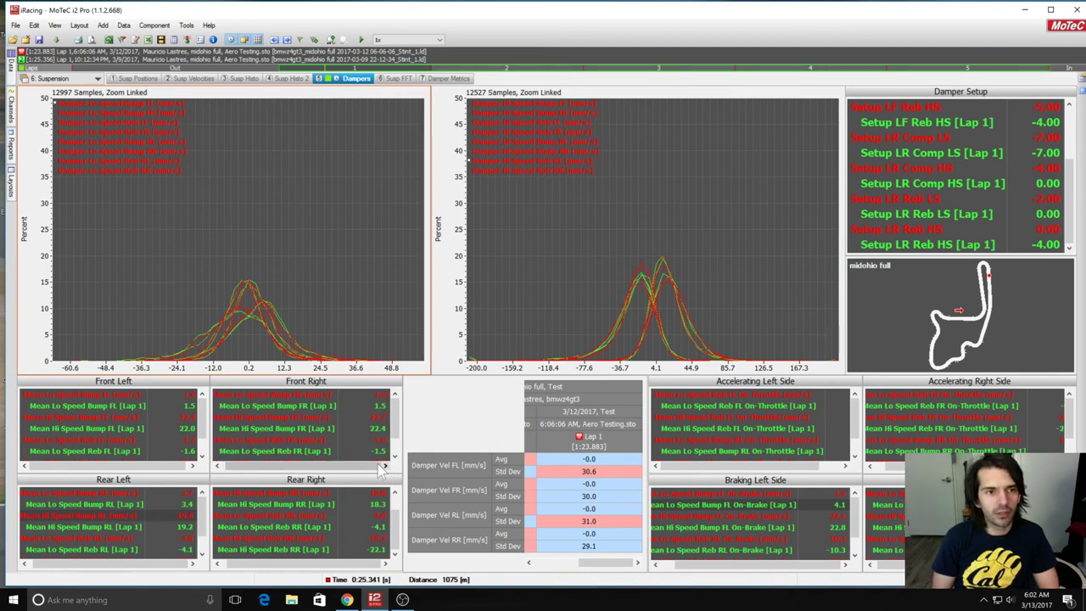
Glance at the Susp FFT worksheet and recheck both laps' settings in the Dampers worksheet's Damper Setup list.
click(399, 78)
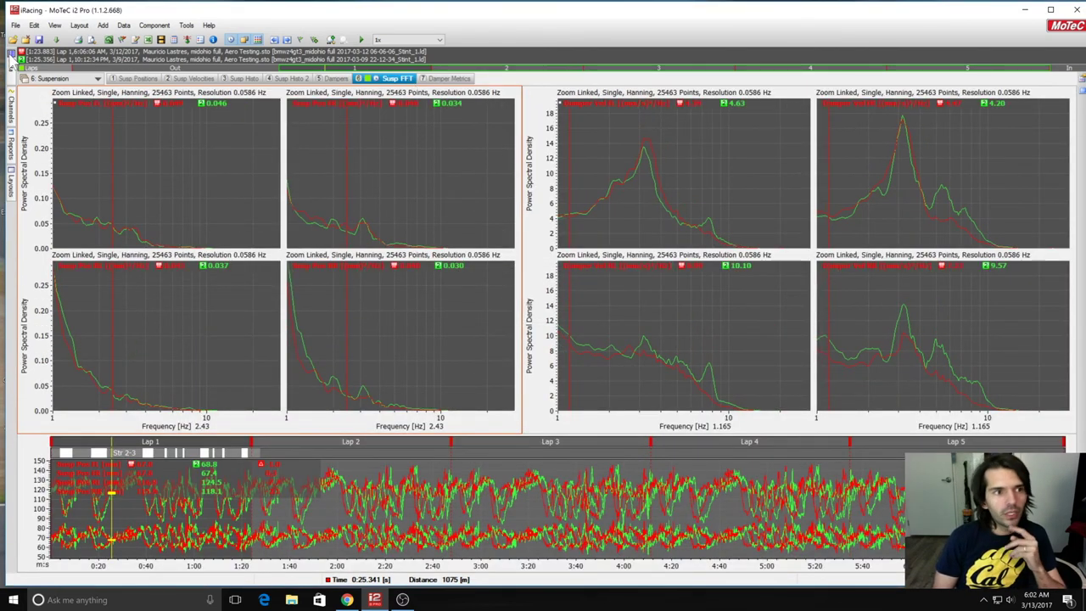
click(335, 80)
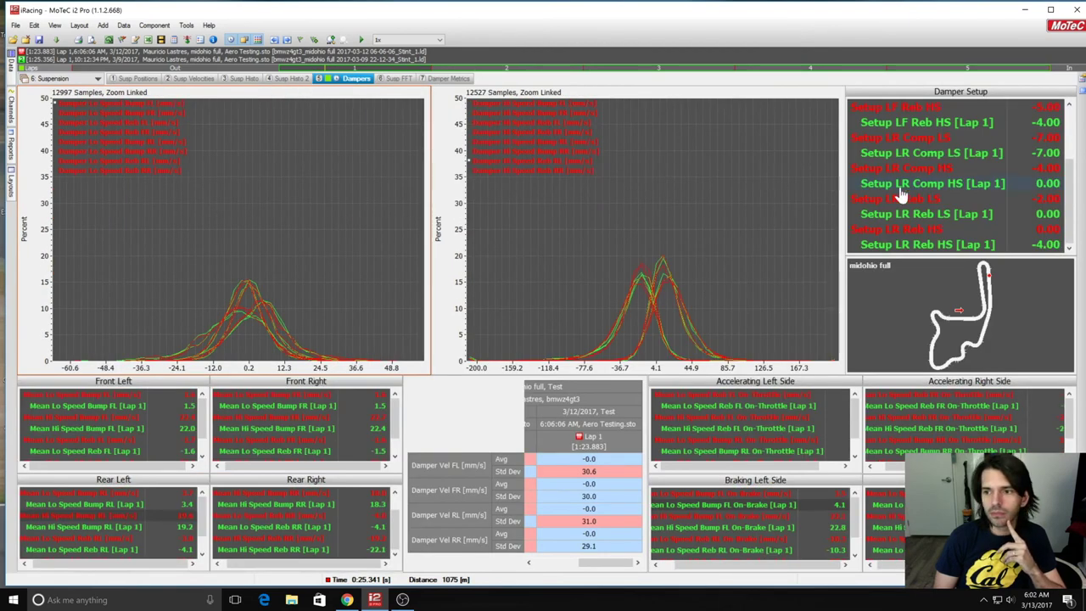
scroll(932, 192, up, 1)
scroll(932, 189, down, 1)
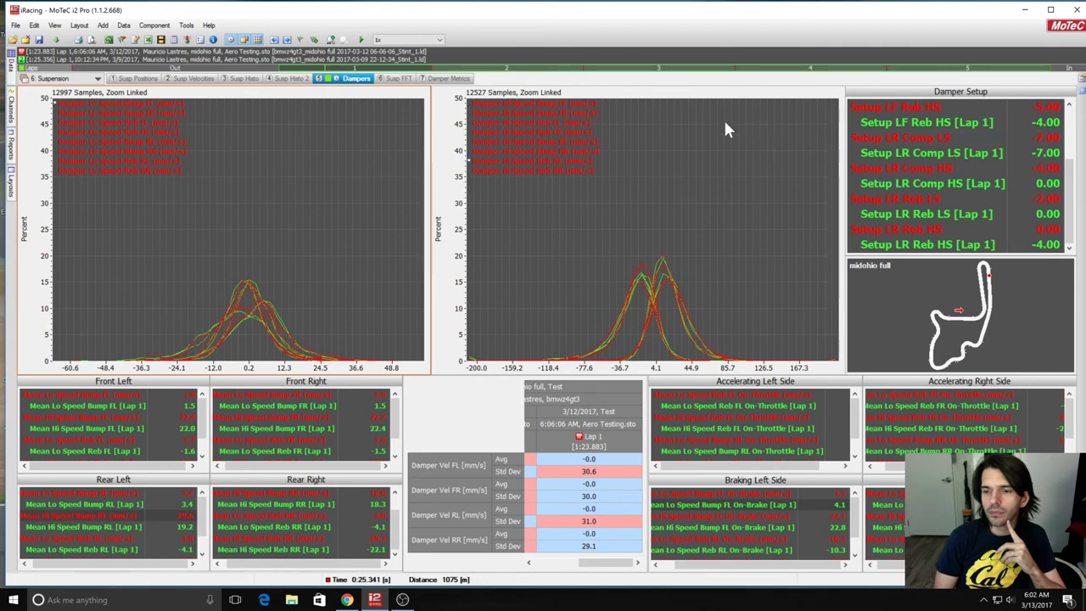
Examine the suspension position spectra and the damper velocity spectra of both laps across the frequency range on the Susp FFT worksheet.
click(396, 78)
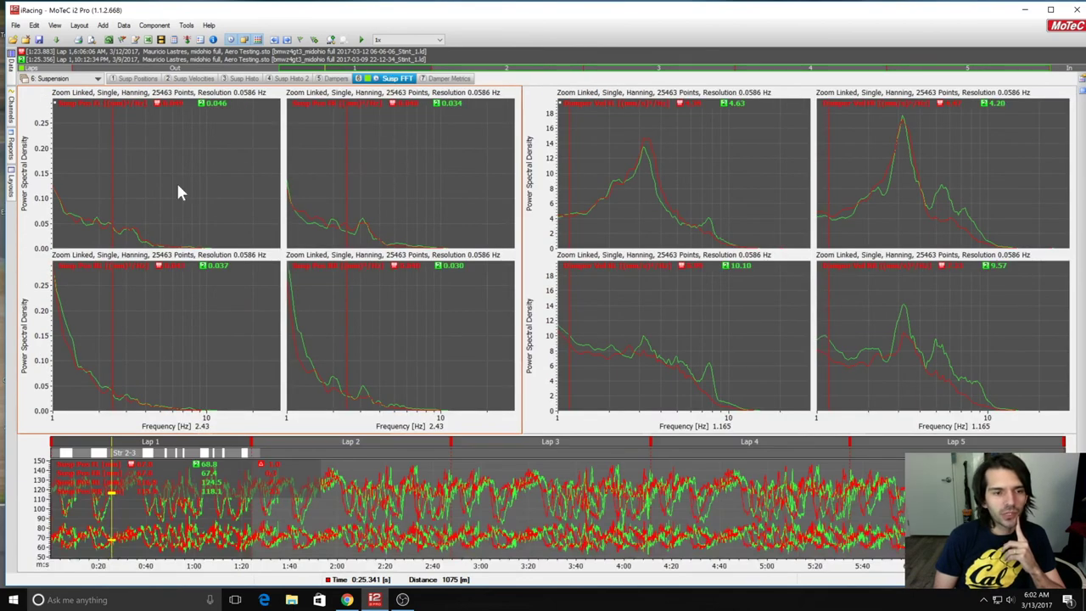
click(83, 221)
drag(56, 216, 213, 228)
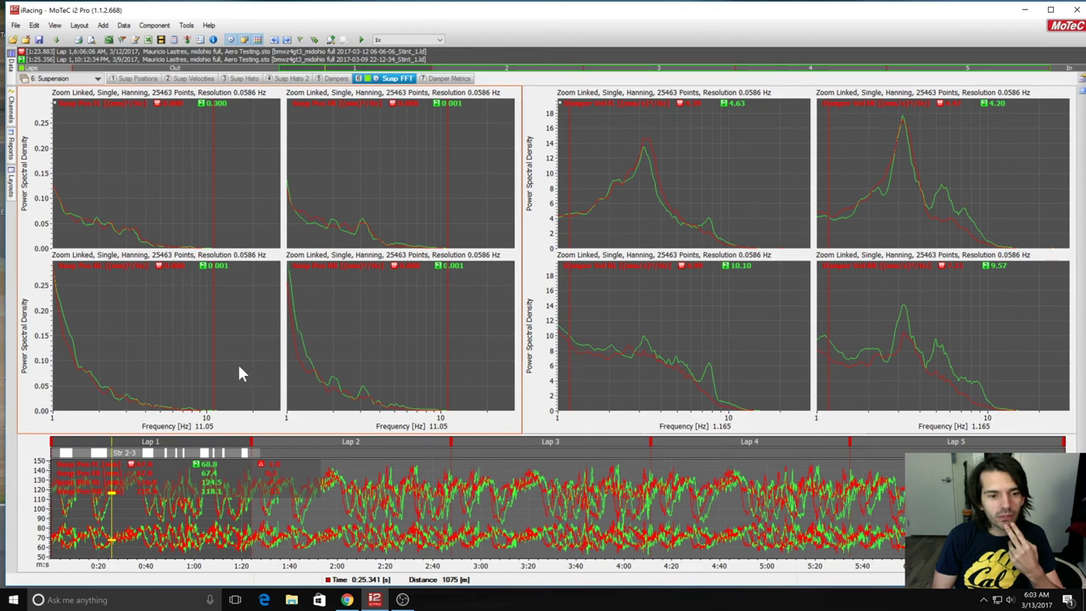
drag(226, 363, 76, 371)
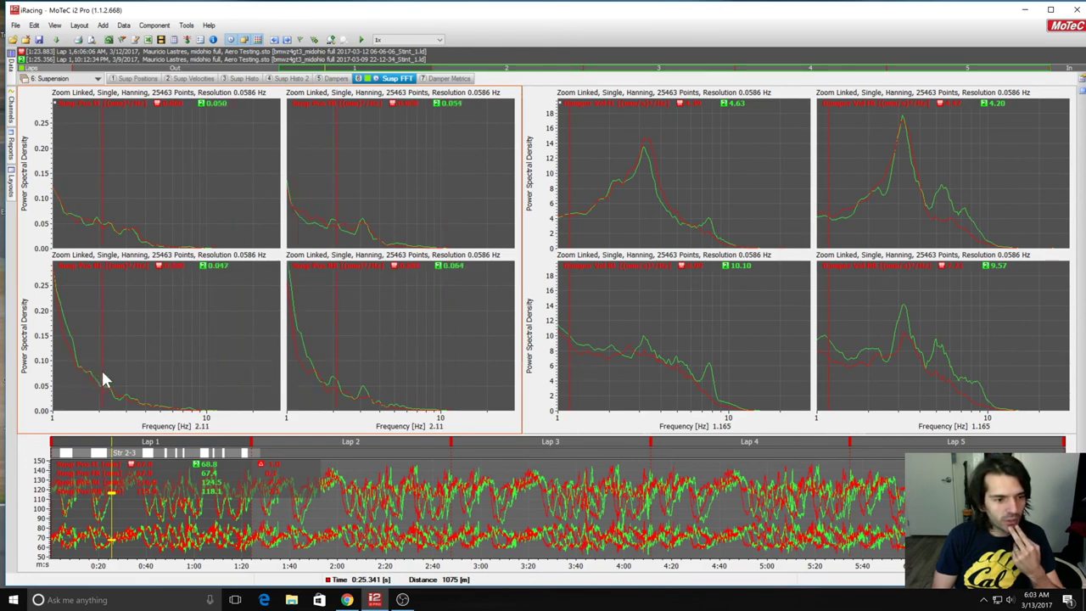
drag(135, 386, 233, 400)
drag(368, 387, 391, 396)
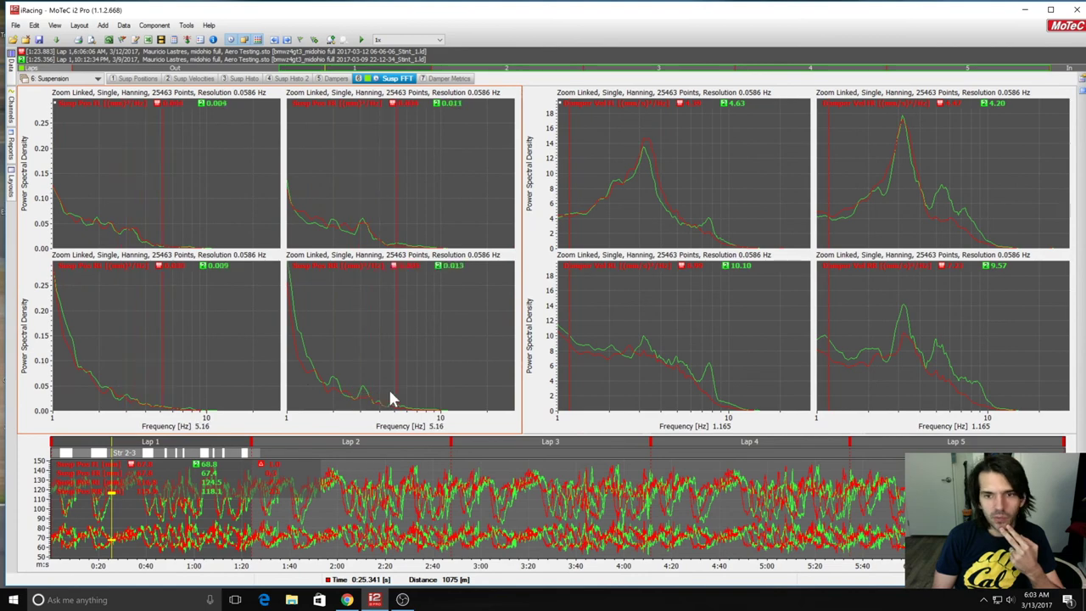
drag(905, 355, 919, 241)
drag(853, 374, 911, 378)
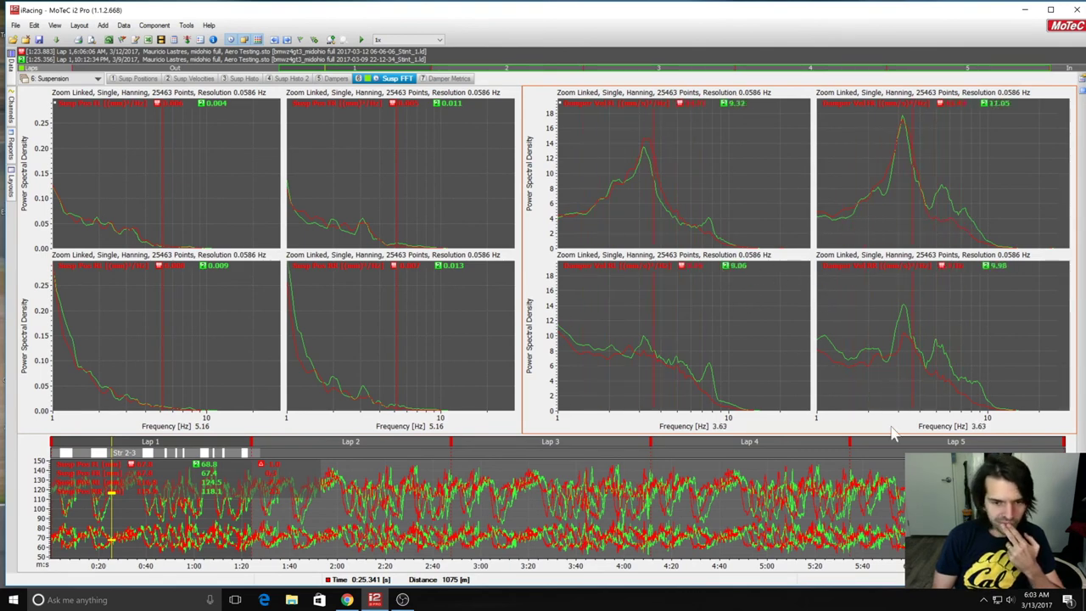
Compare both laps in the first Damper Metrics plot from about 4 Hz to 9 Hz and in the upper ride height spectra.
click(448, 78)
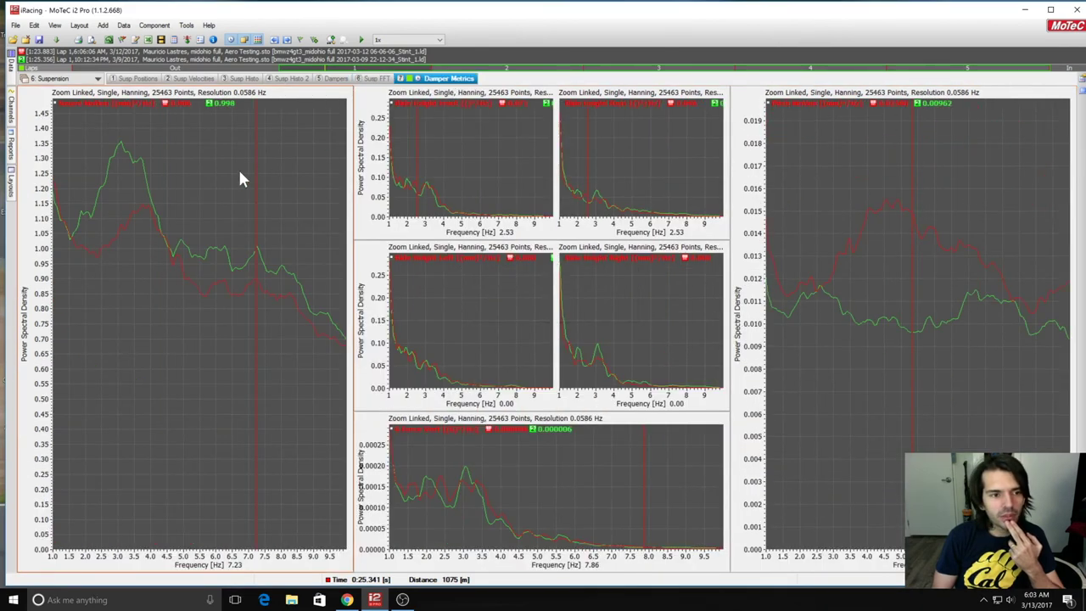
drag(298, 202, 225, 280)
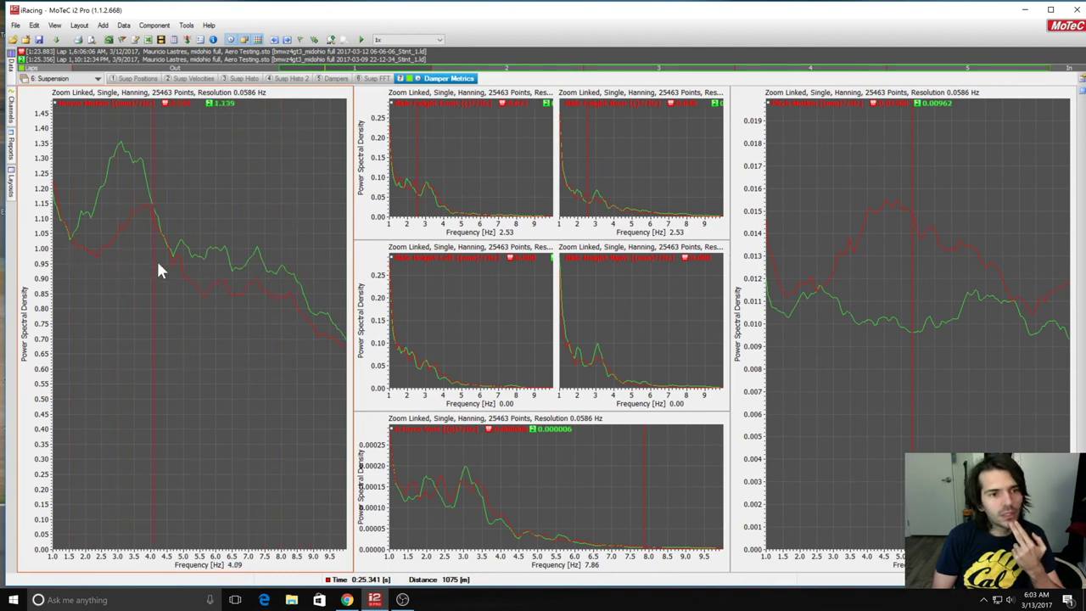
drag(233, 280, 314, 286)
drag(429, 204, 477, 219)
Examine the low-frequency range of the spectrum plot below the ride height spectra, between about 1 and 4 Hz.
click(560, 509)
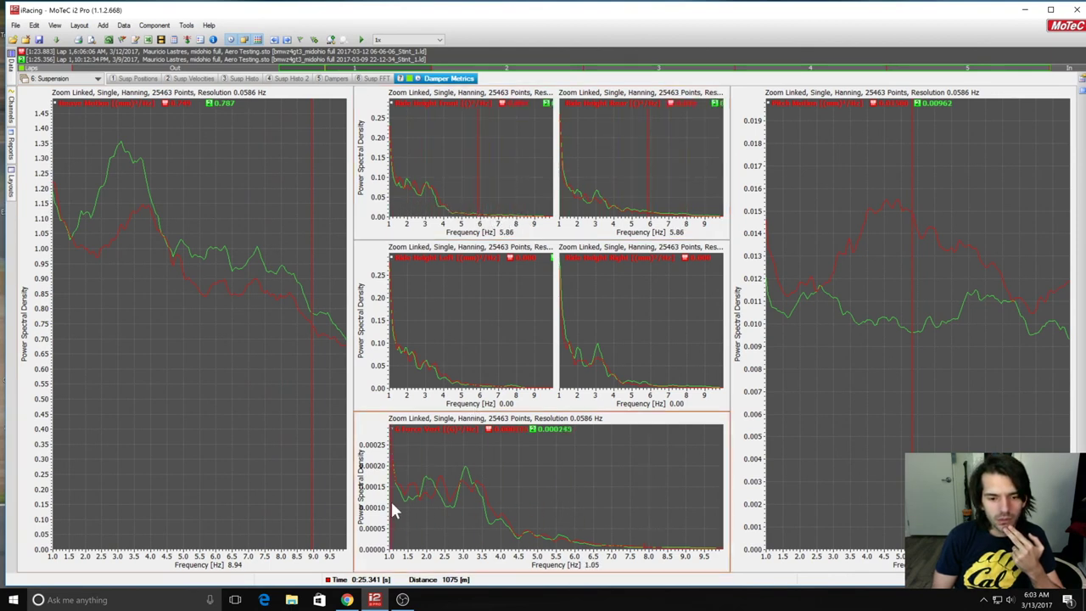
drag(466, 514, 505, 531)
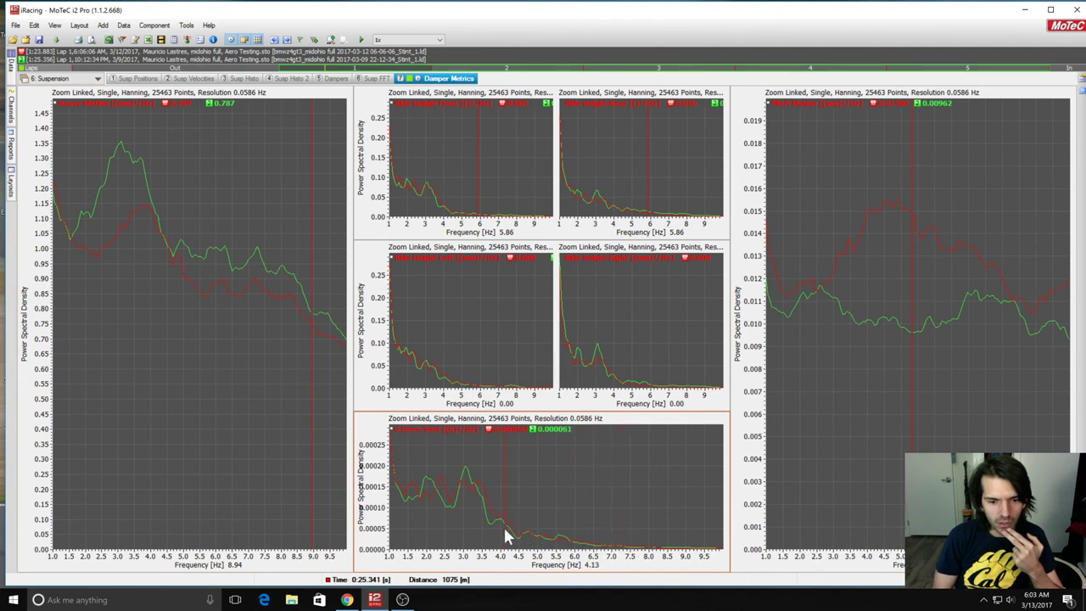
click(423, 502)
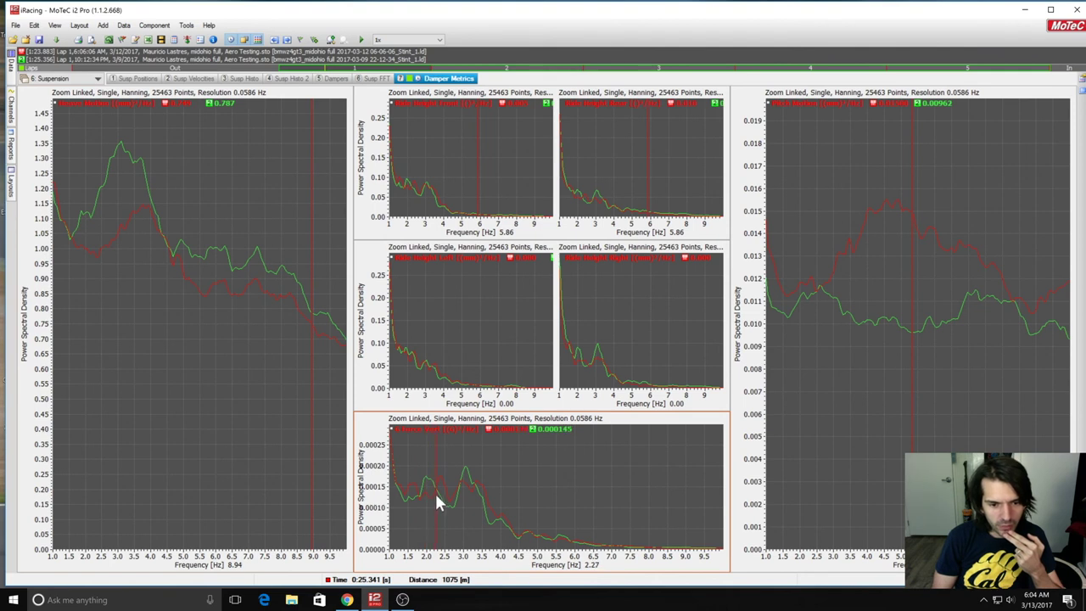
mouse_move(436, 497)
mouse_down()
mouse_move(463, 518)
mouse_move(436, 518)
mouse_move(495, 526)
mouse_move(443, 514)
mouse_up()
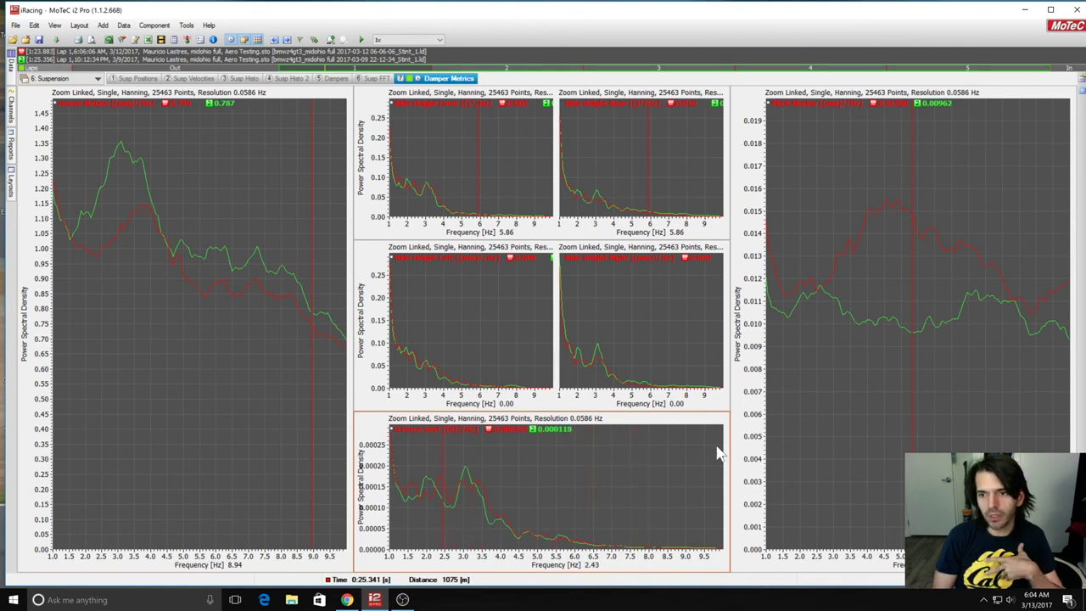
Compare both laps along the last Damper Metrics spectrum, from its middle frequencies back to its lowest ones.
click(803, 365)
drag(807, 366, 943, 351)
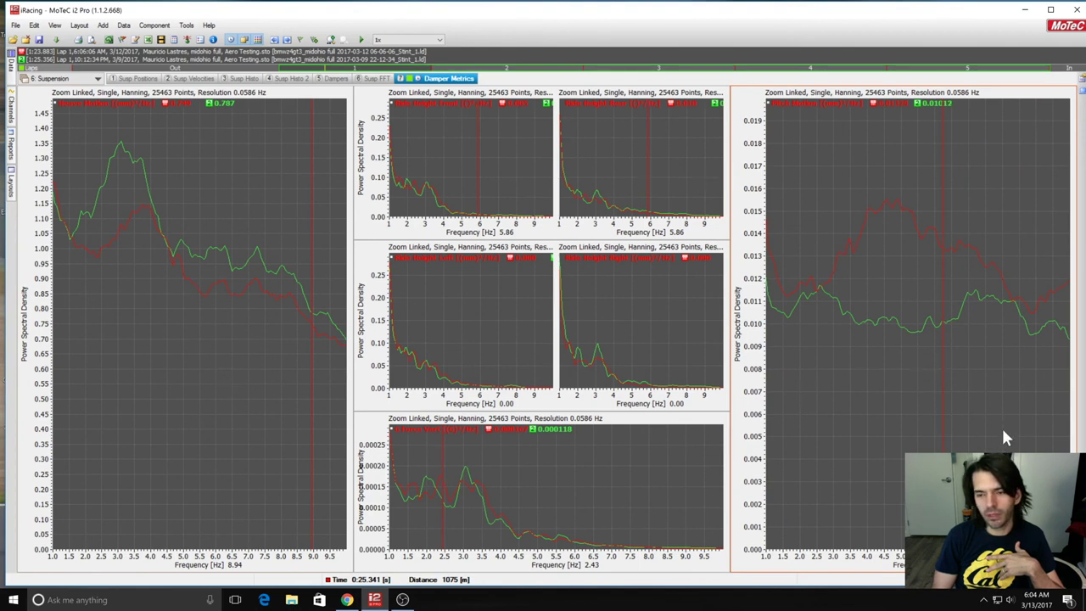
click(784, 384)
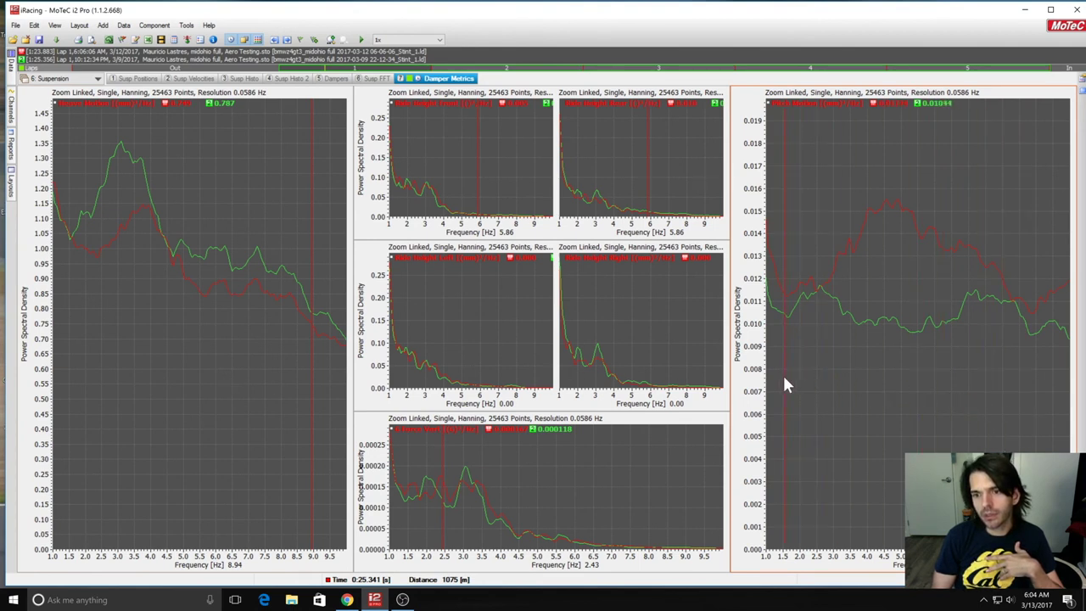
drag(784, 386, 738, 458)
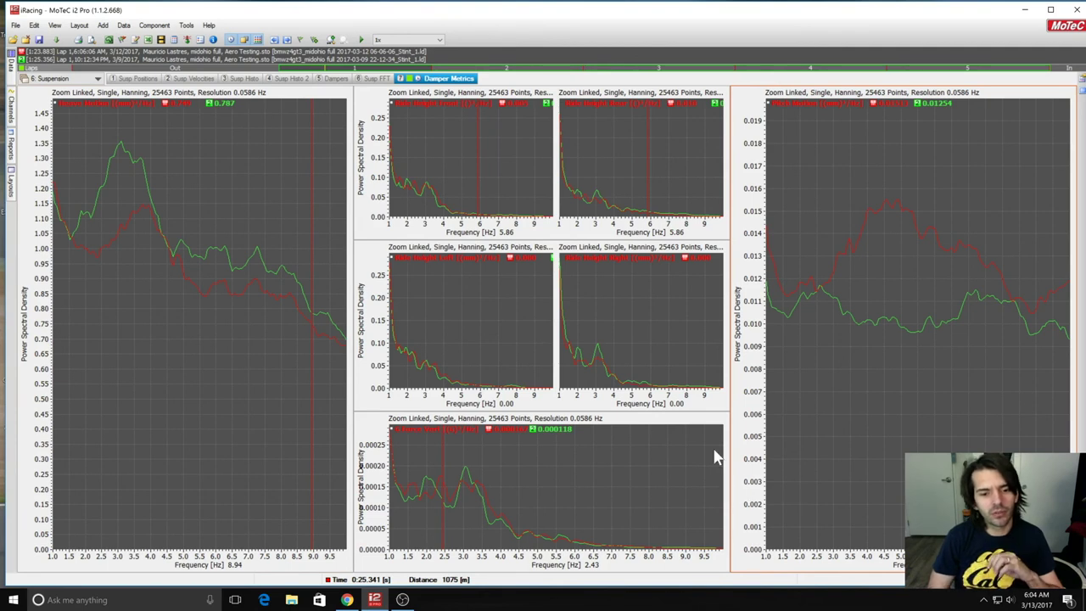
Revisit the first Damper Metrics plot, both pairs of ride height spectra and the spectrum plot beneath them to compare the laps.
click(149, 416)
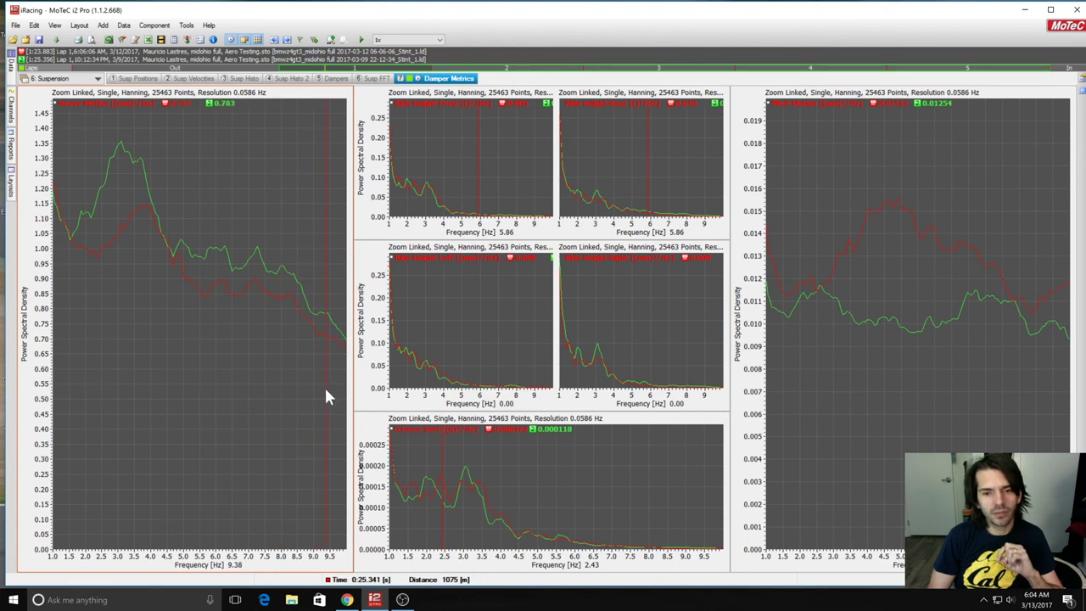
click(643, 360)
click(576, 382)
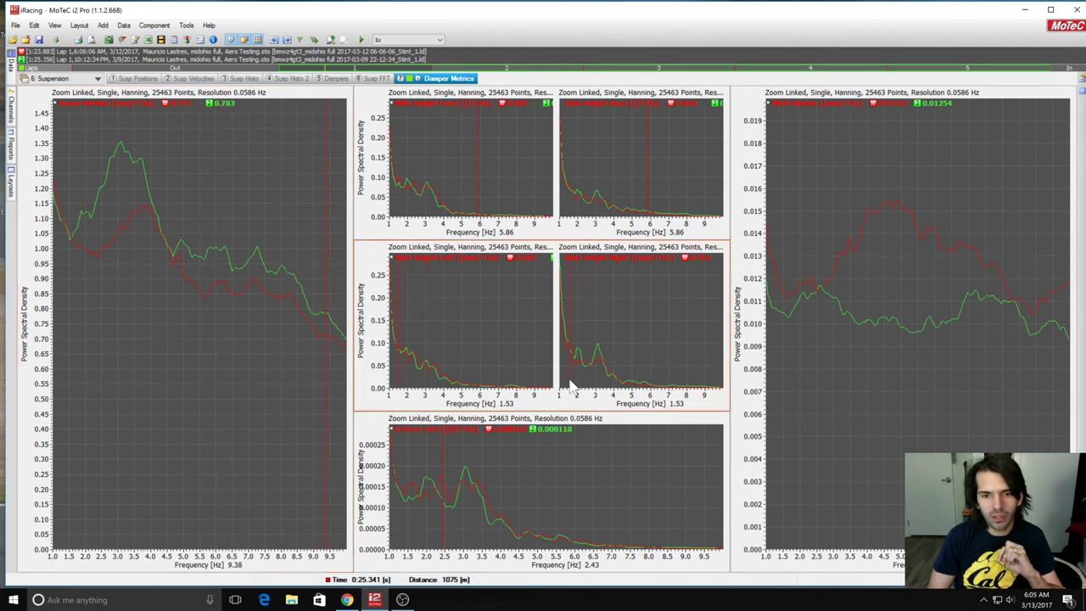
drag(610, 371, 598, 372)
drag(487, 376, 445, 348)
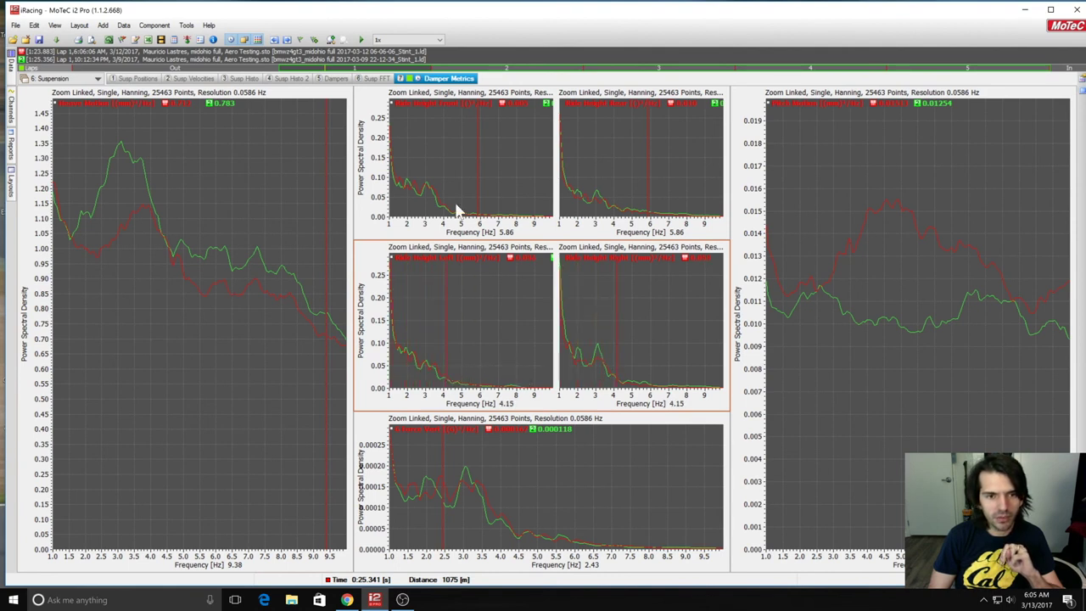
drag(633, 198, 432, 199)
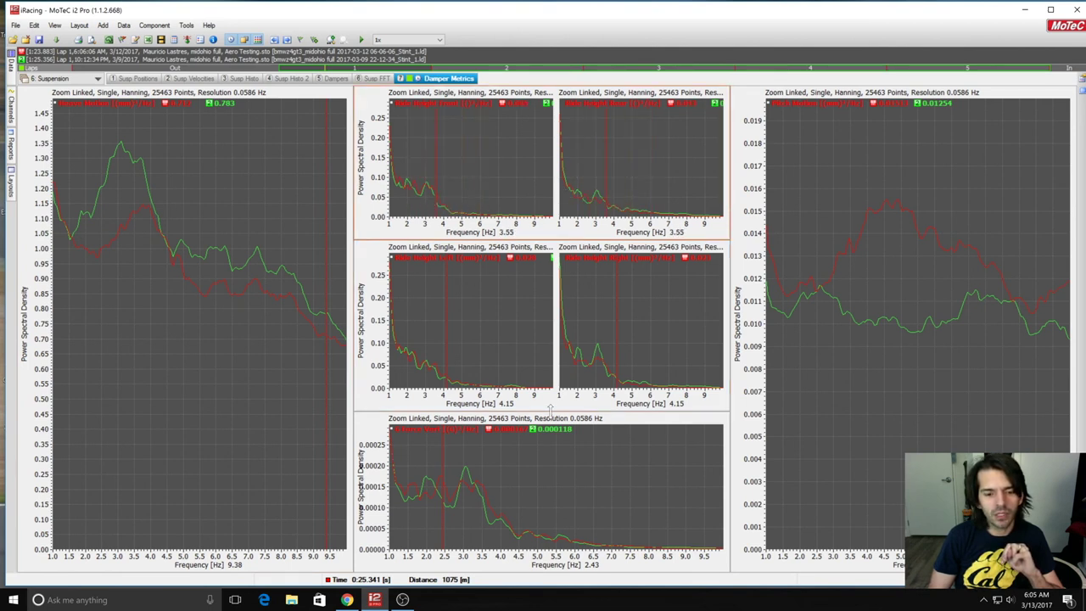
drag(558, 512, 521, 525)
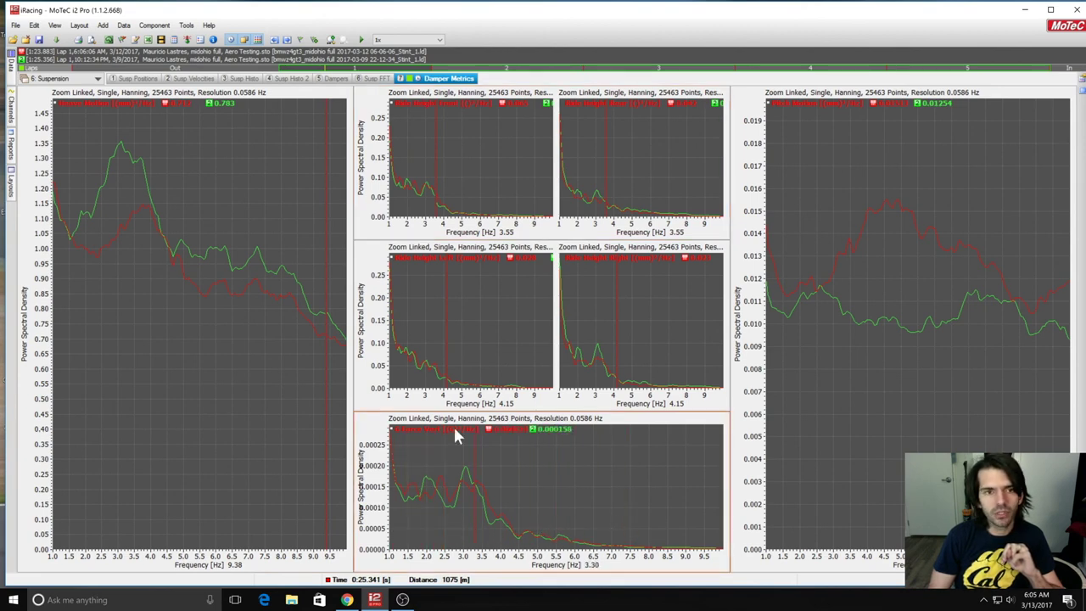
Revisit the Susp FFT spectra, the Dampers page with its front damper setup values, and the Susp Histo 2 histogram.
click(382, 78)
drag(409, 304, 296, 310)
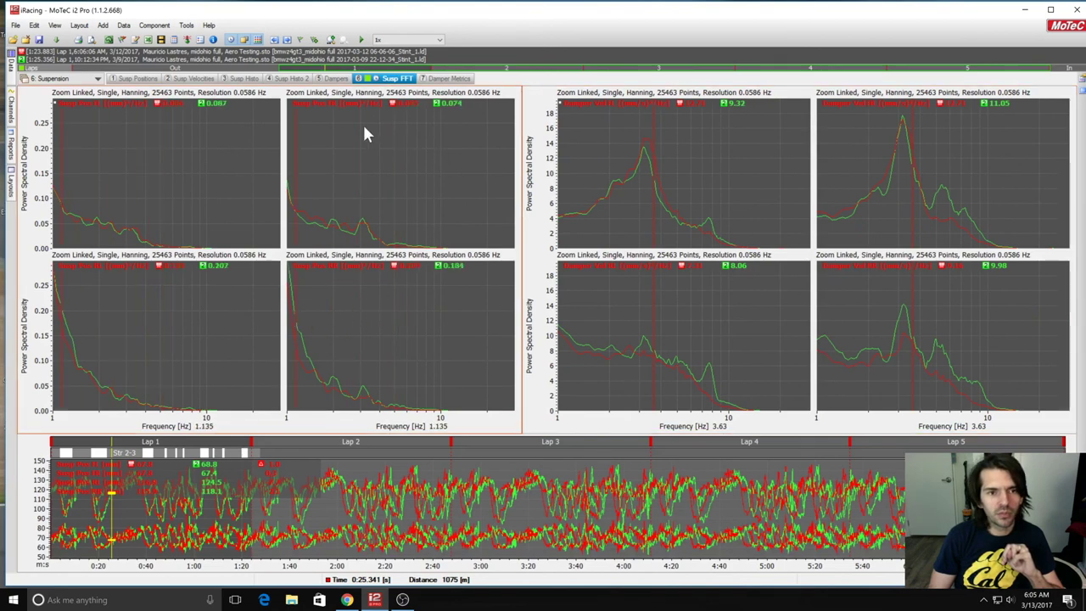
click(334, 78)
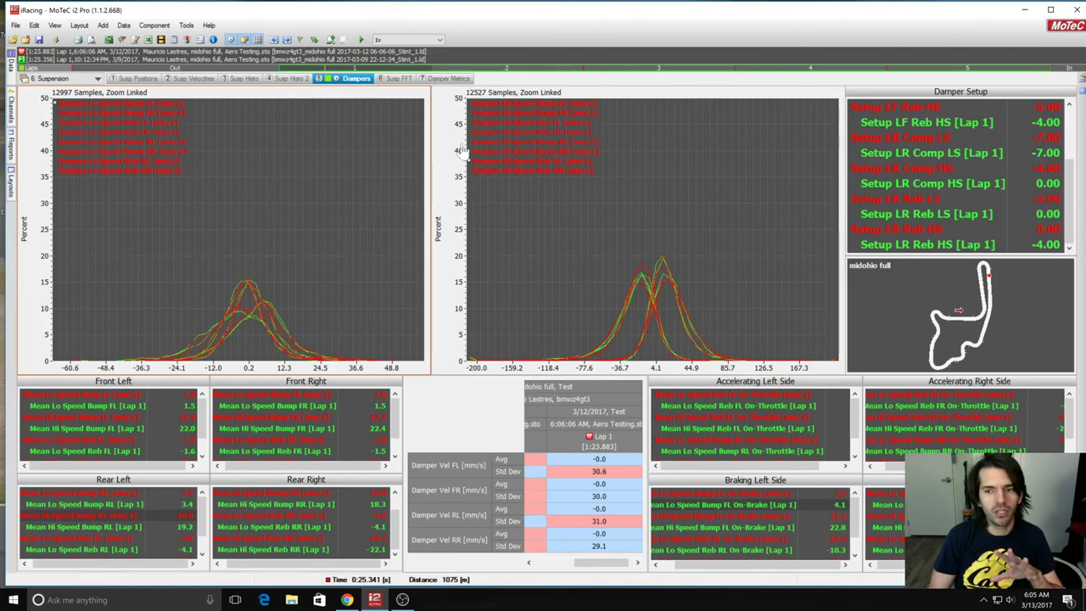
scroll(929, 212, up, 2)
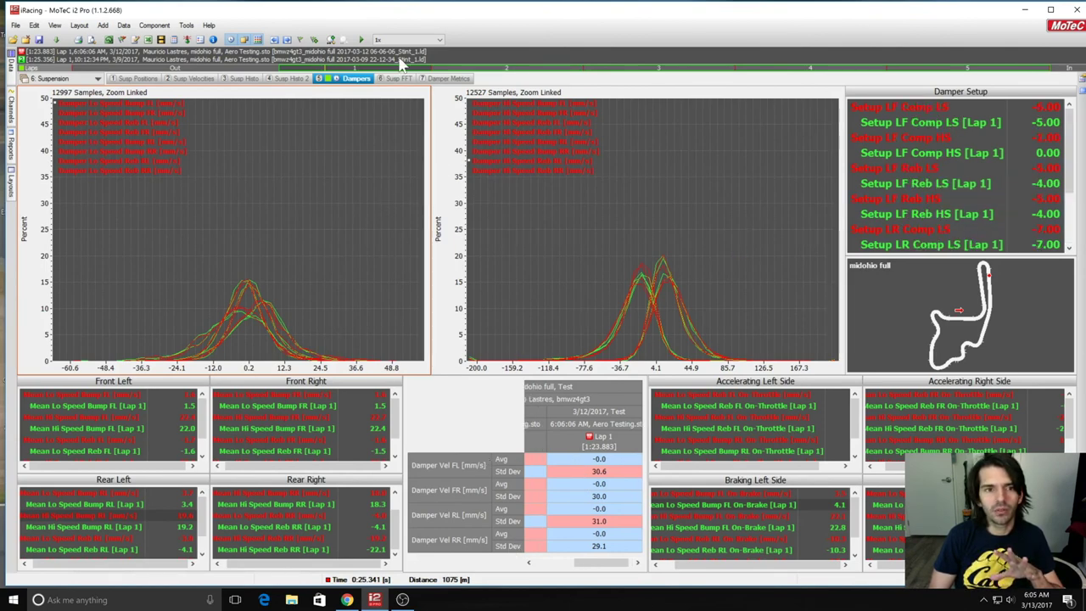
click(303, 78)
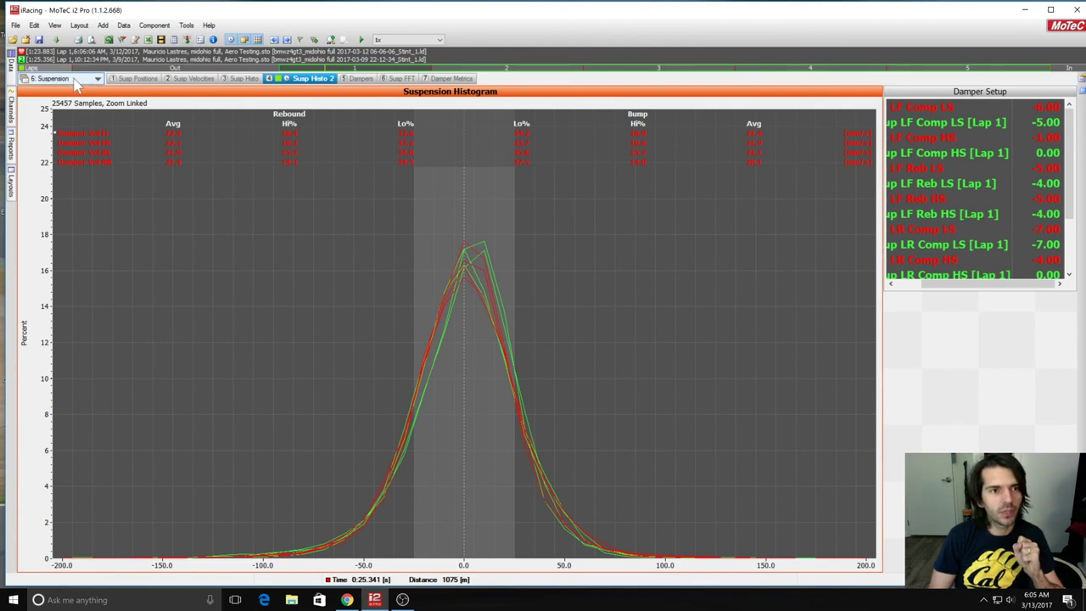
Look through the General workbook's Main Overview and the Driver workbook's Driving Line page for lap comparison data.
click(97, 79)
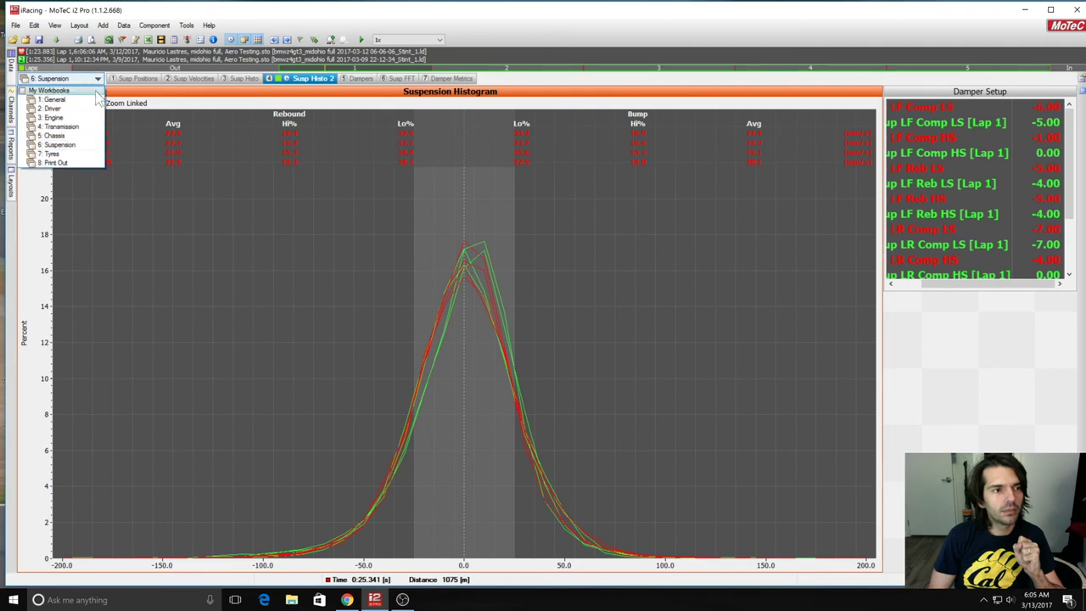
click(94, 99)
click(150, 79)
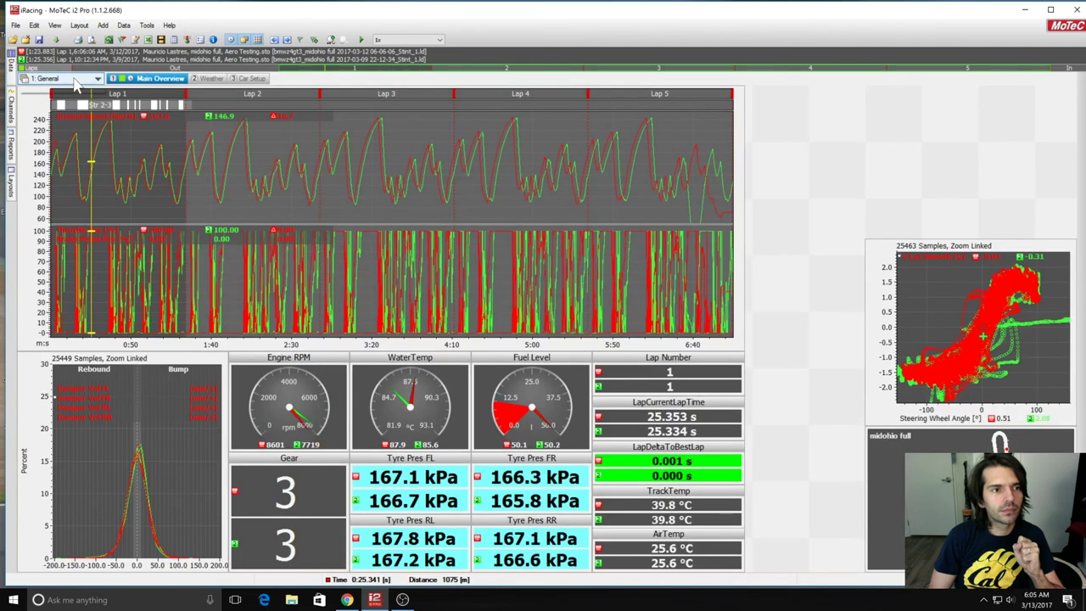
click(76, 79)
click(81, 107)
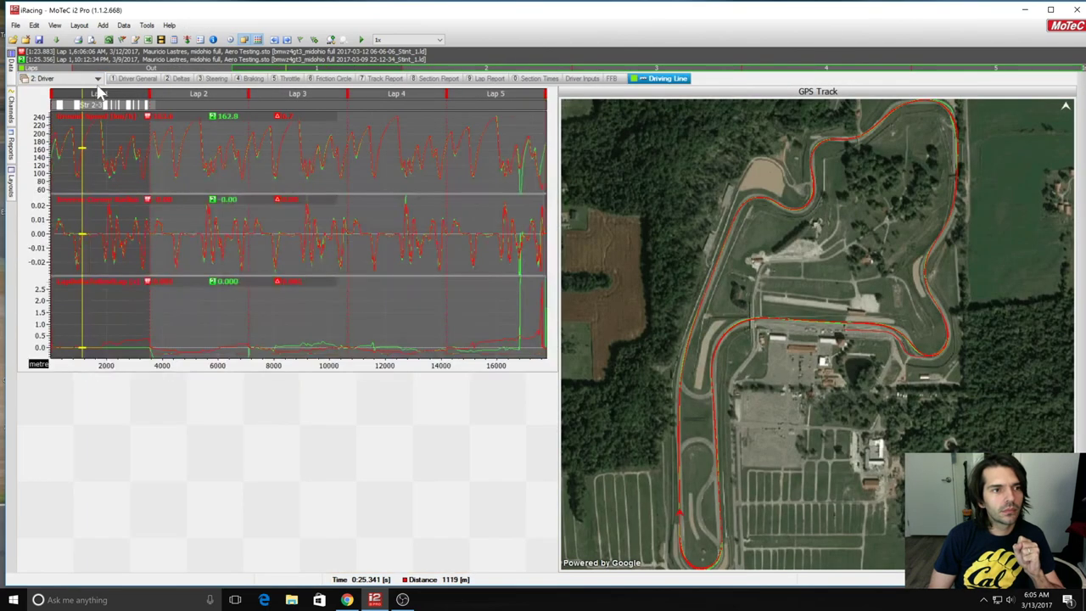
click(96, 79)
click(95, 100)
click(145, 79)
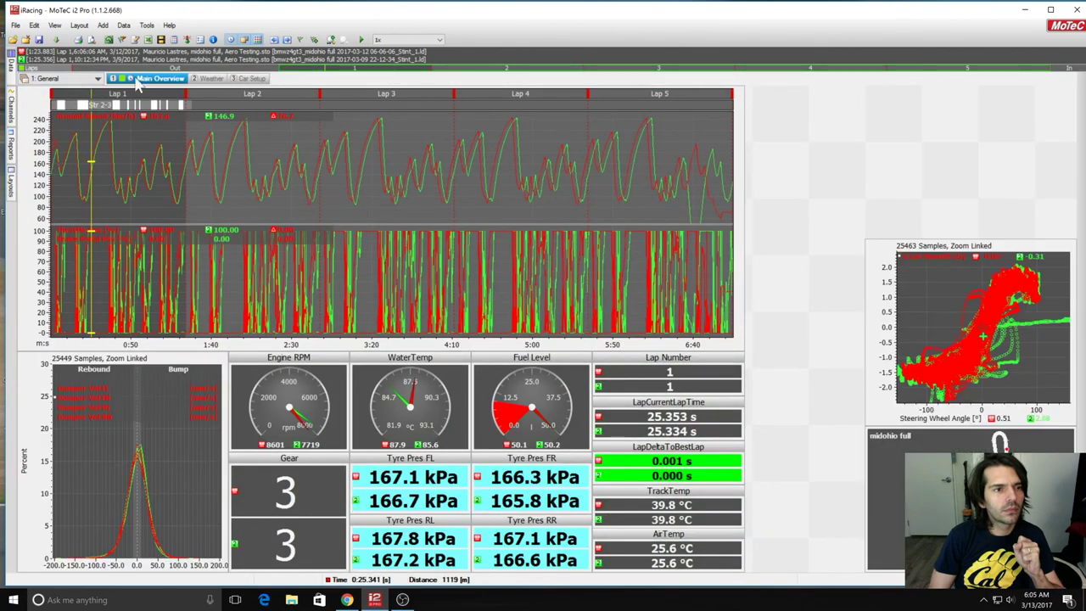
Compare both stints' lap and section times in the Driver workbook, using Lap Report, Section Report and Section Times.
click(76, 79)
click(78, 108)
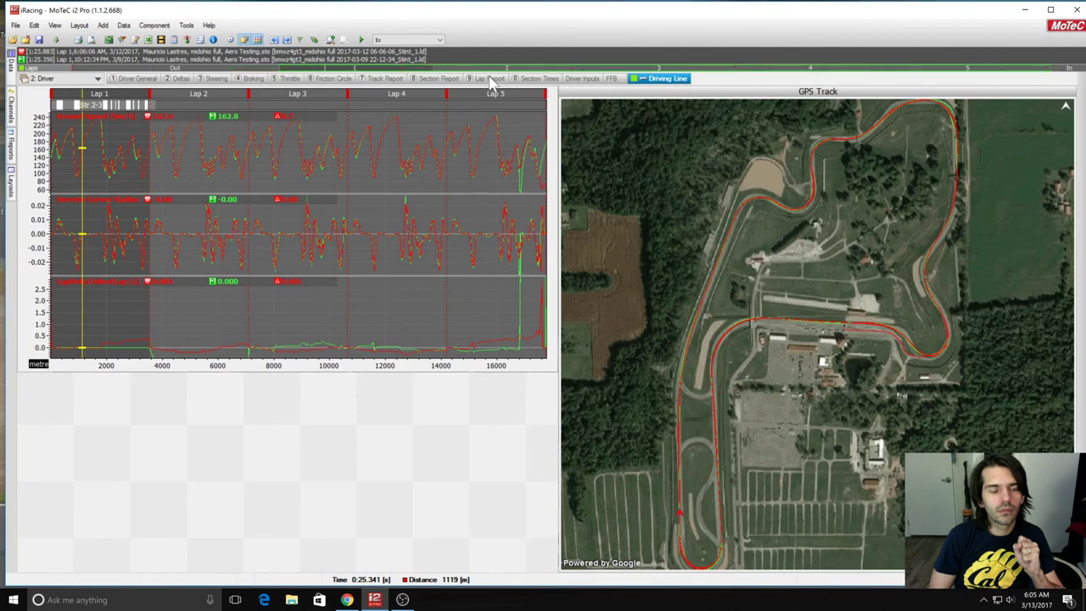
click(491, 78)
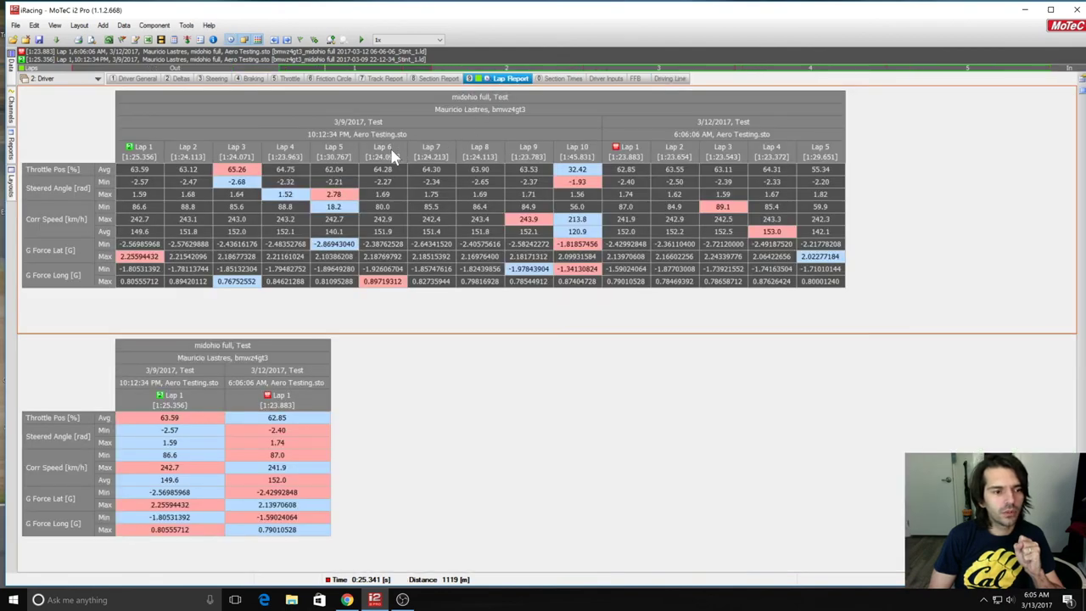
click(439, 79)
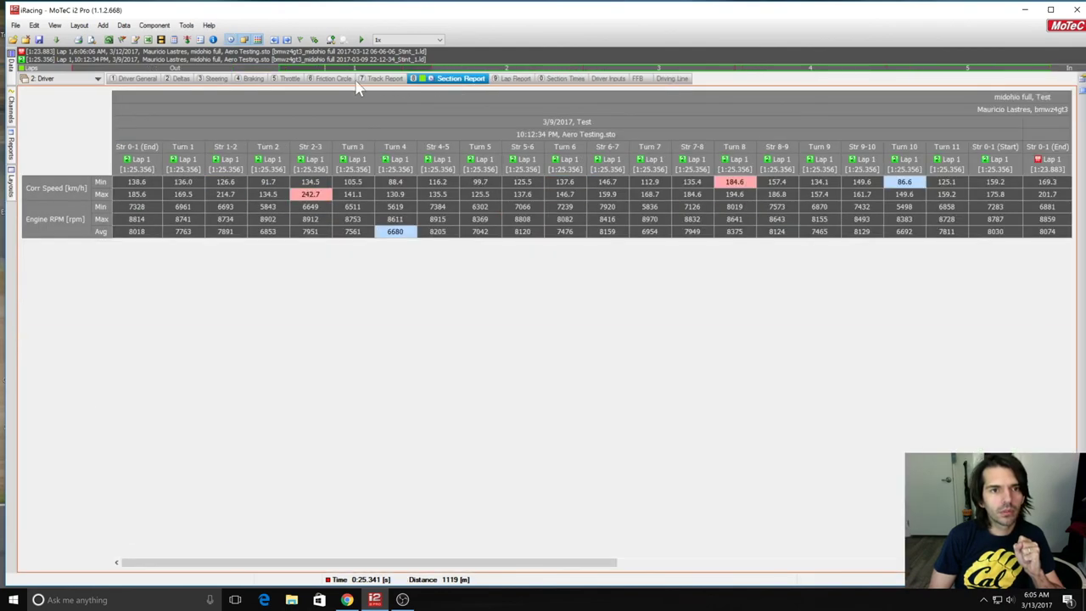
click(386, 79)
click(447, 80)
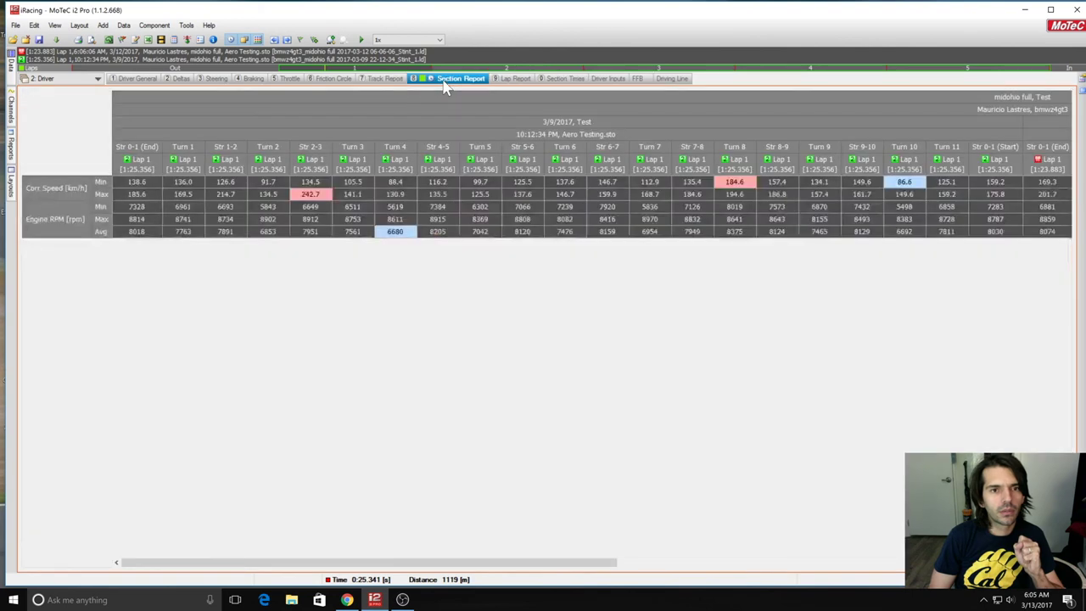
click(562, 79)
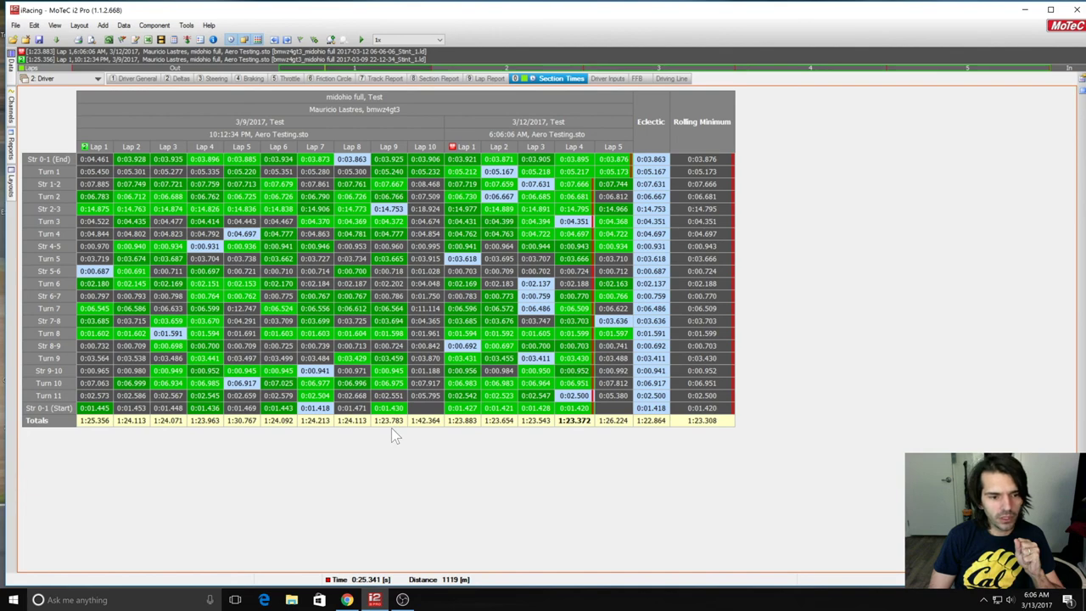
mouse_move(10, 66)
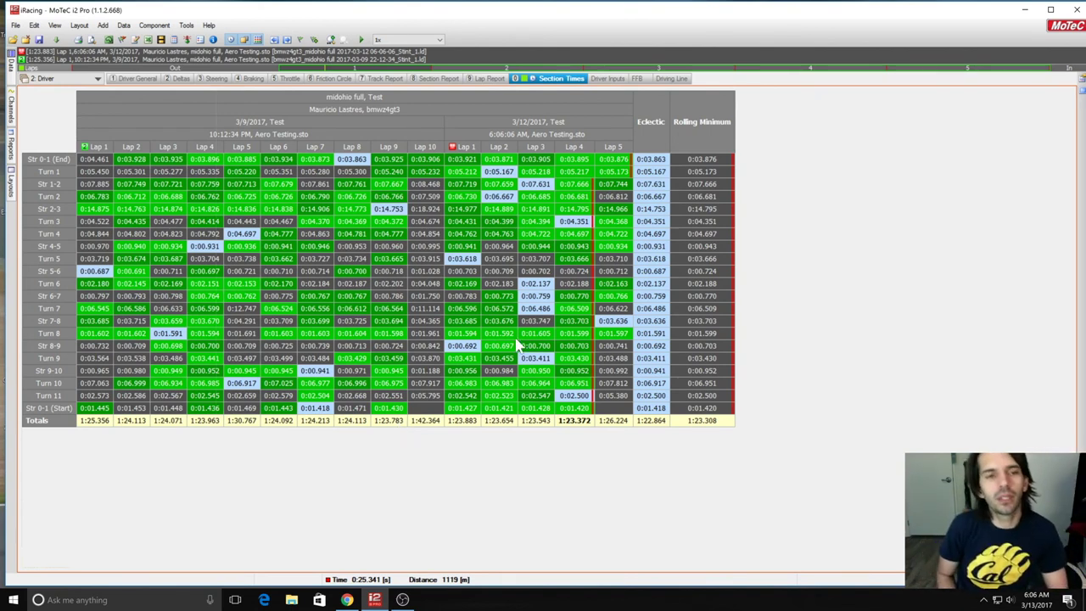
Return to the Suspension workbook's Susp Histo 2 histogram.
click(95, 78)
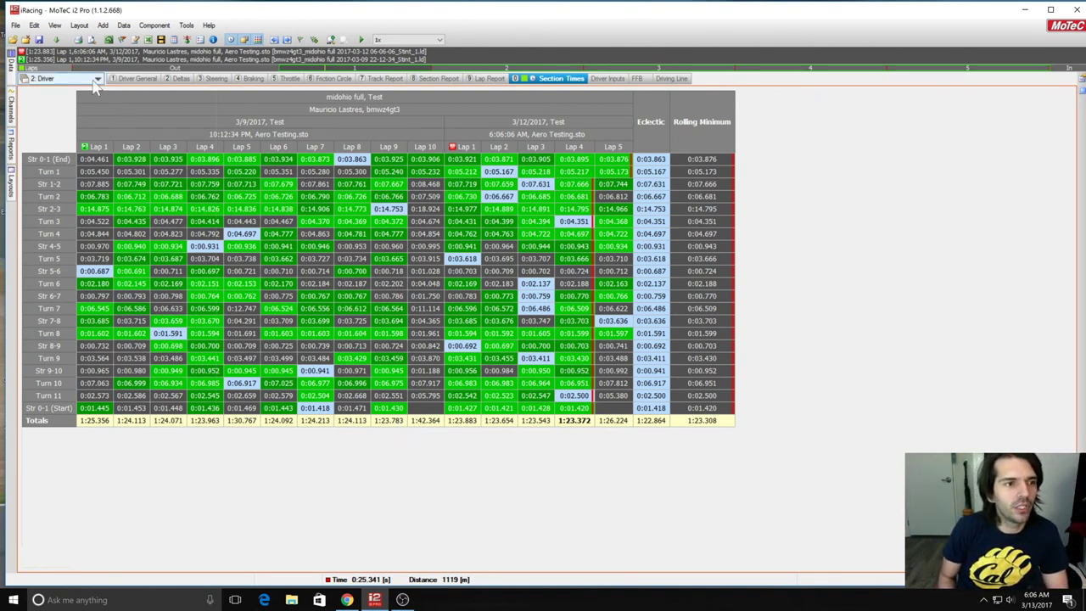
click(77, 135)
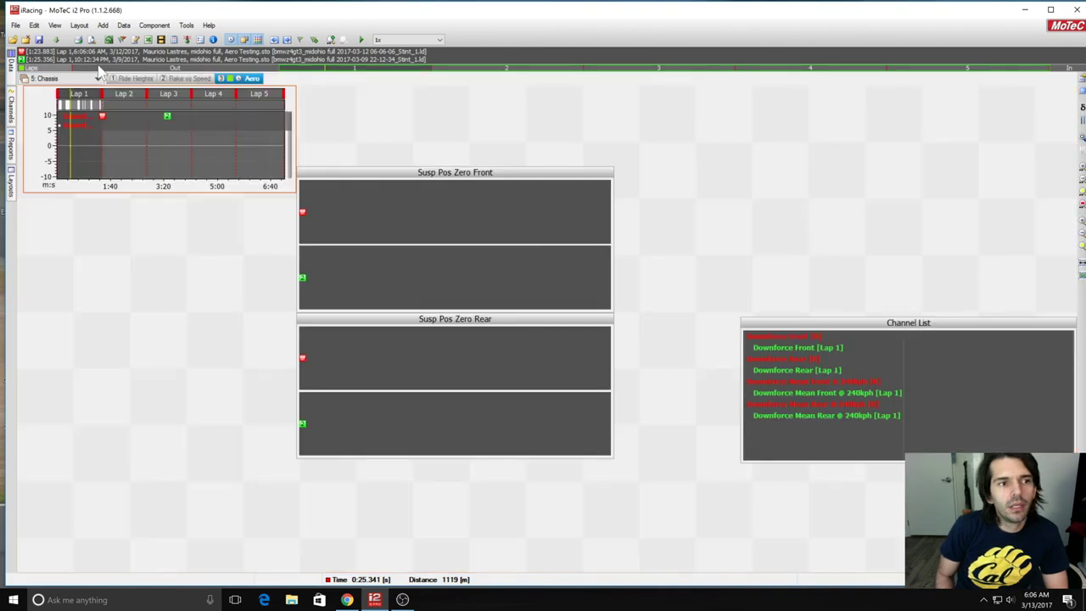
click(65, 79)
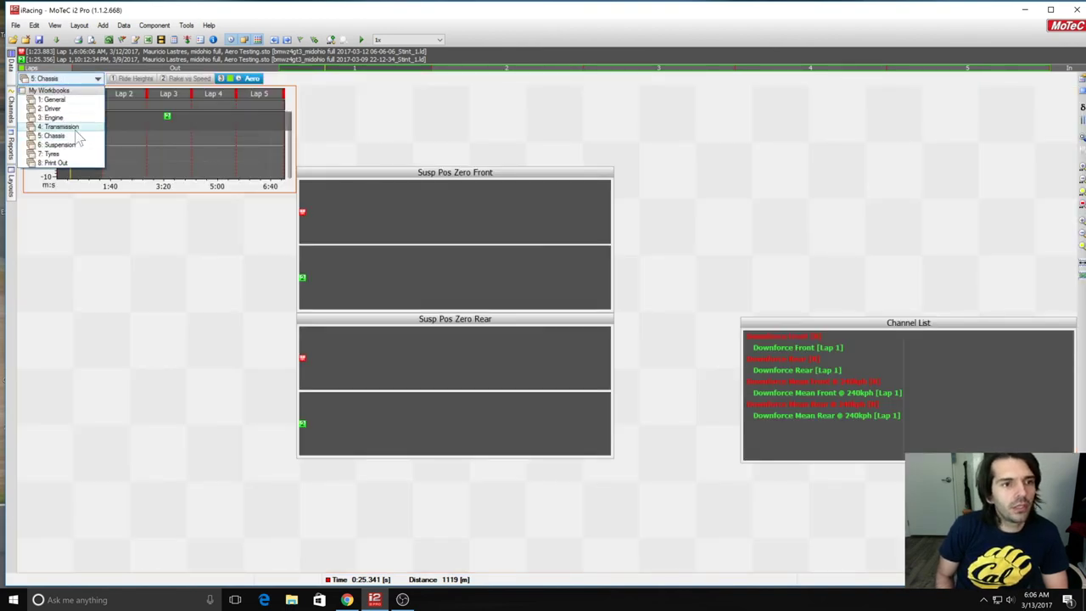
click(61, 145)
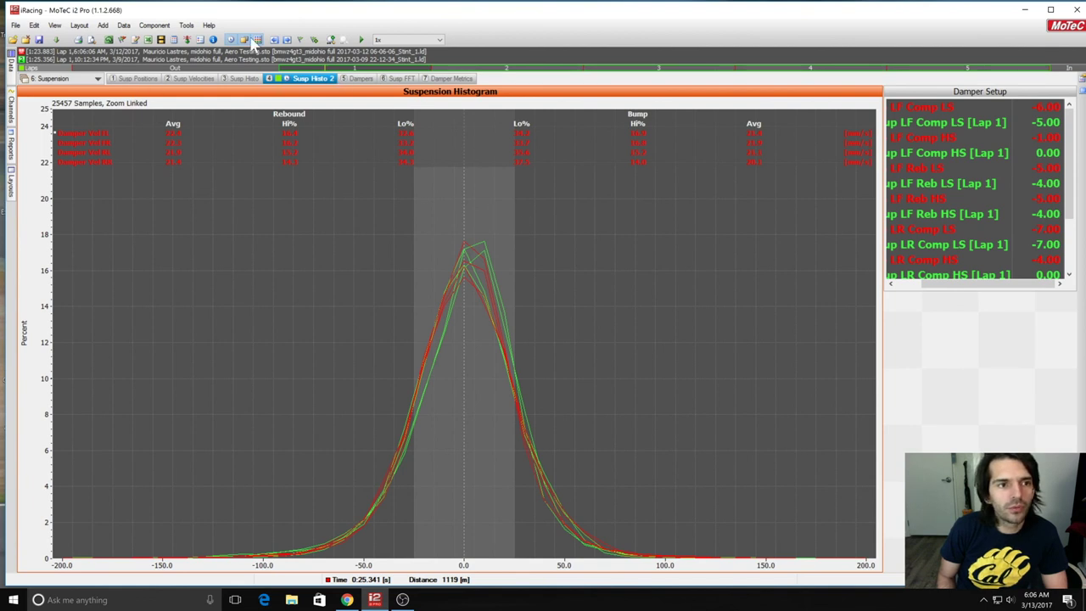
Remove the 3/9/2017 Lap 1 overlay and extend the analysed range through Lap 5 of the 3/12/2017 stint.
click(11, 74)
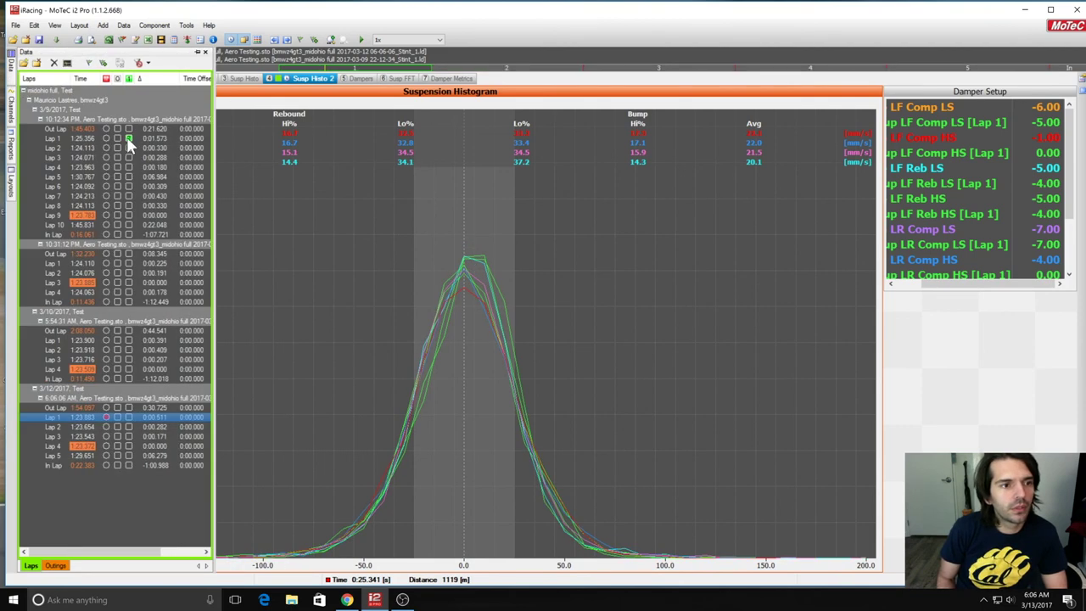
click(129, 141)
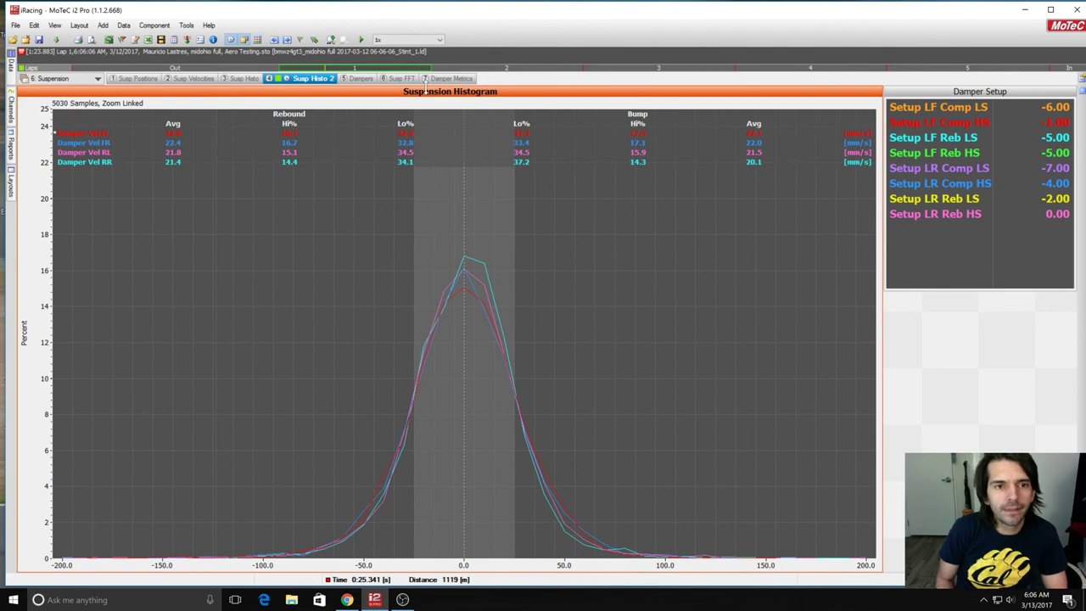
drag(433, 67, 1049, 86)
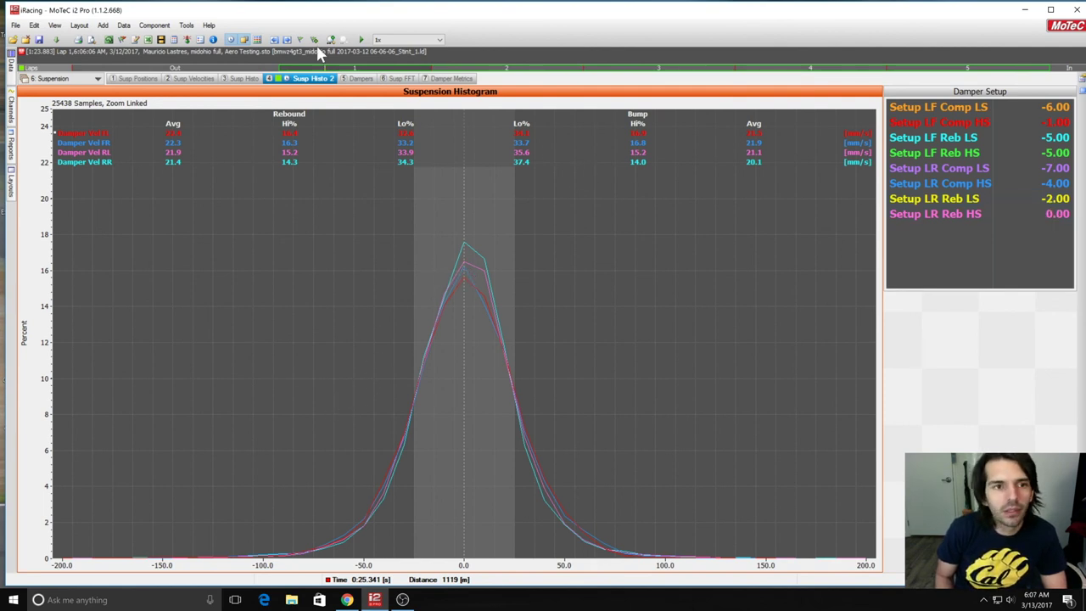
Examine the left rear low- and high-speed rebound and compression settings in the Dampers page's Damper Setup list.
click(356, 78)
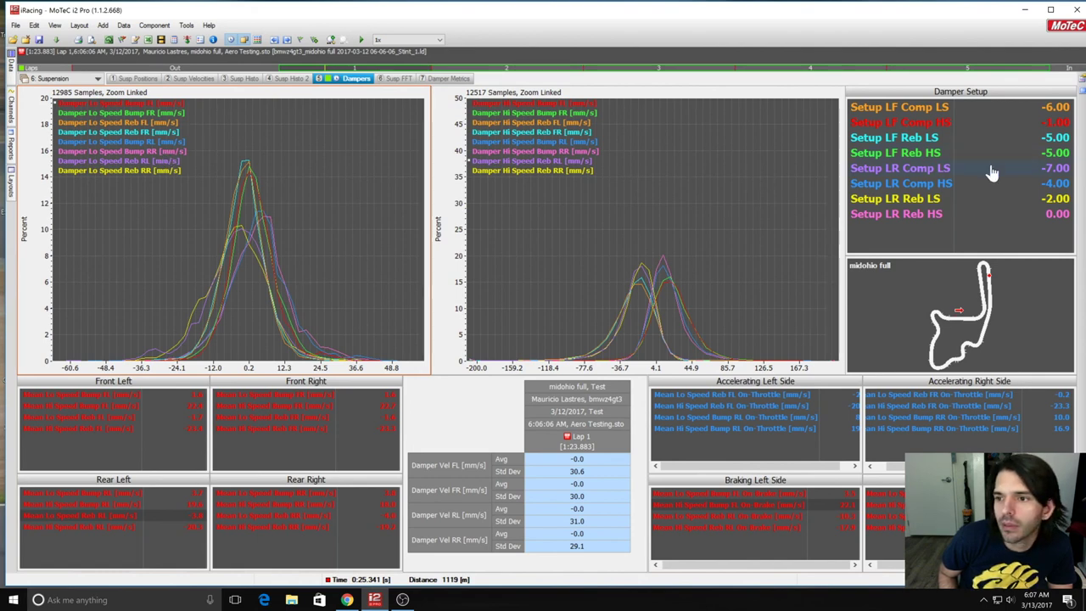
click(1034, 204)
click(1032, 215)
click(1032, 204)
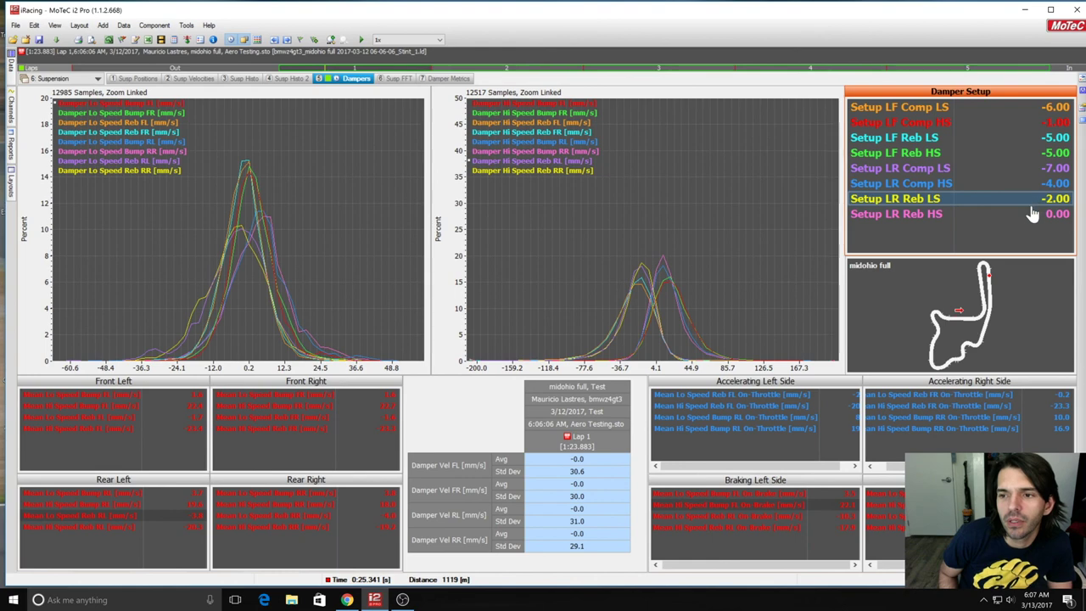
click(1035, 216)
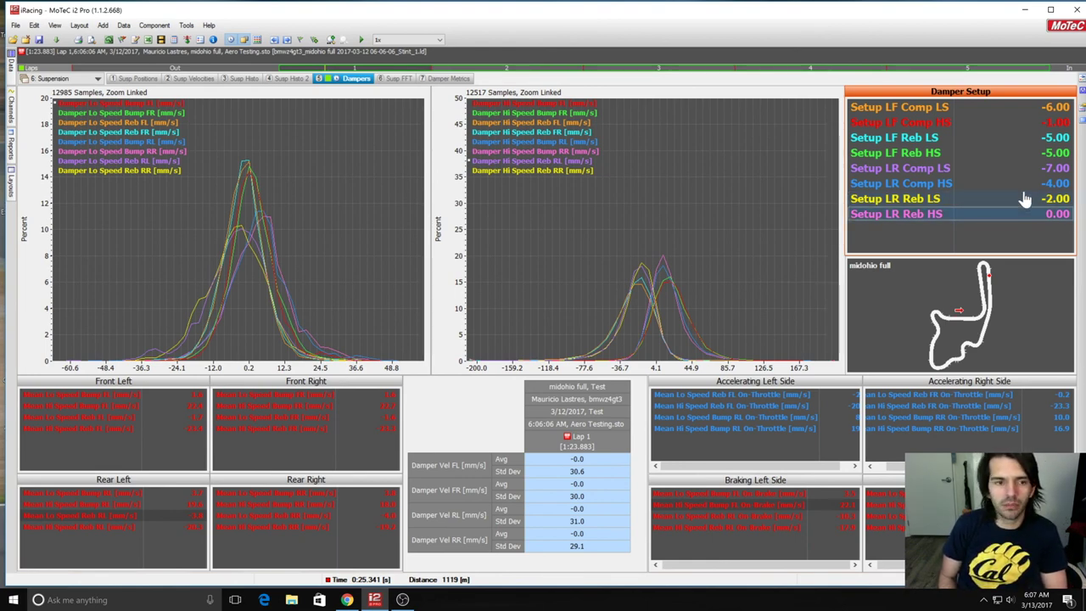
click(1026, 202)
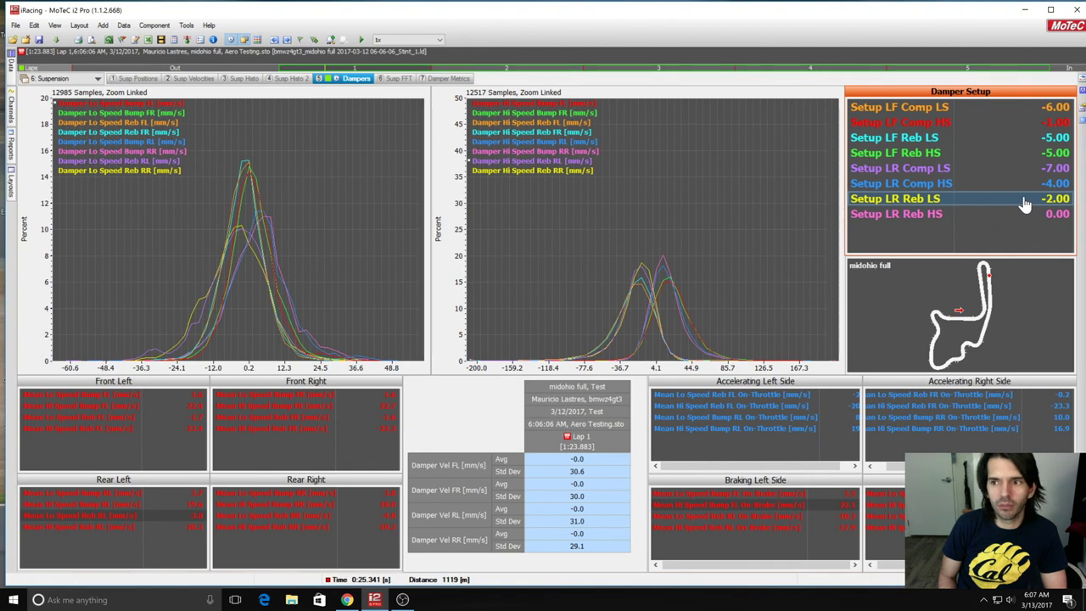
click(1027, 175)
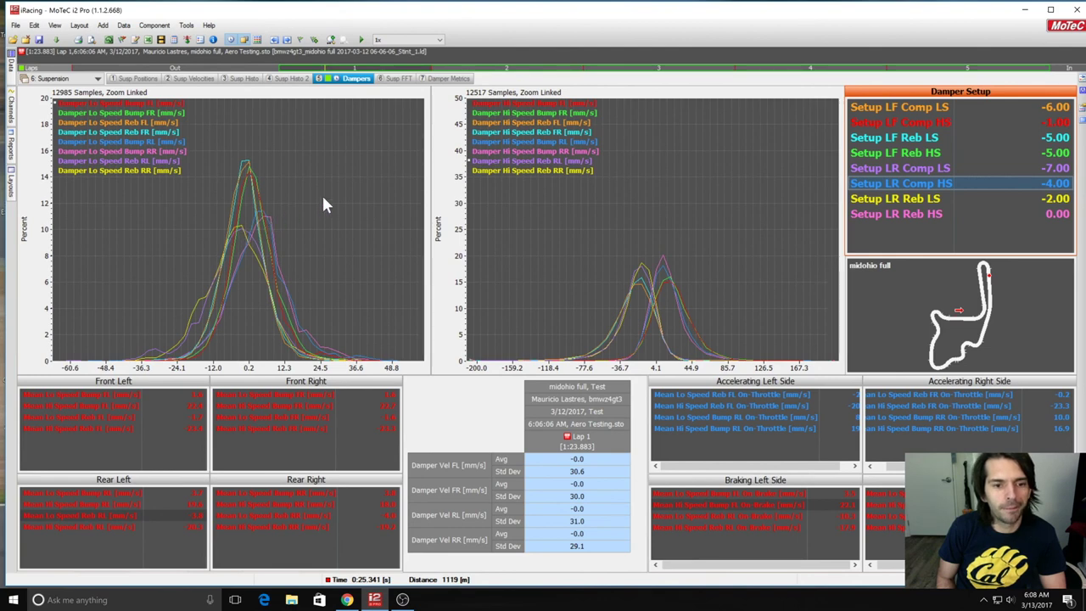
Revisit the suspension histogram and the LR Comp HS setting on the Dampers page, and show the Damper Metrics spectra.
click(297, 80)
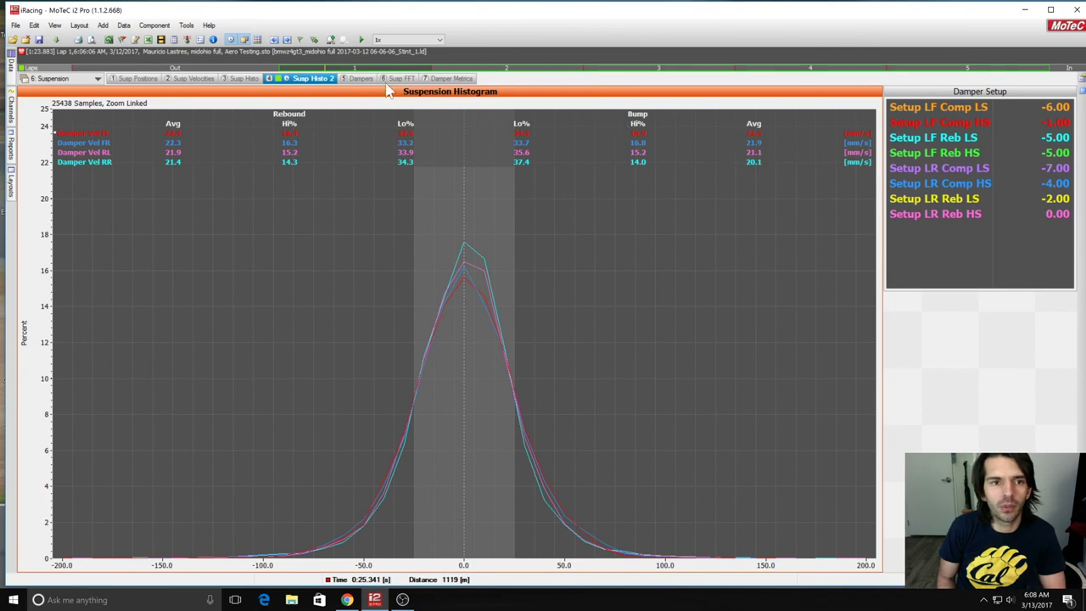
click(361, 78)
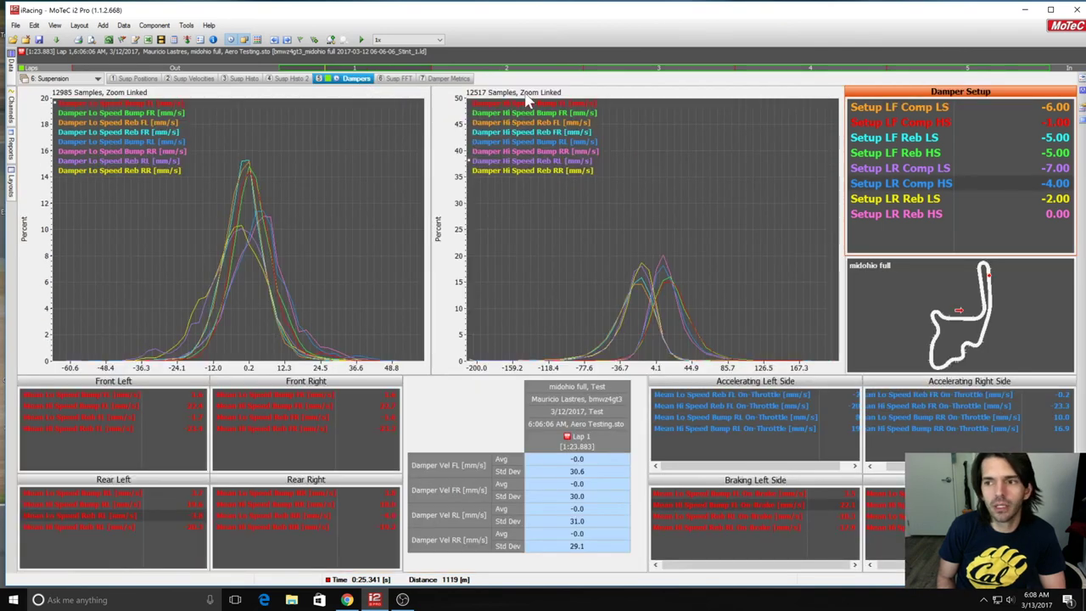
click(1049, 185)
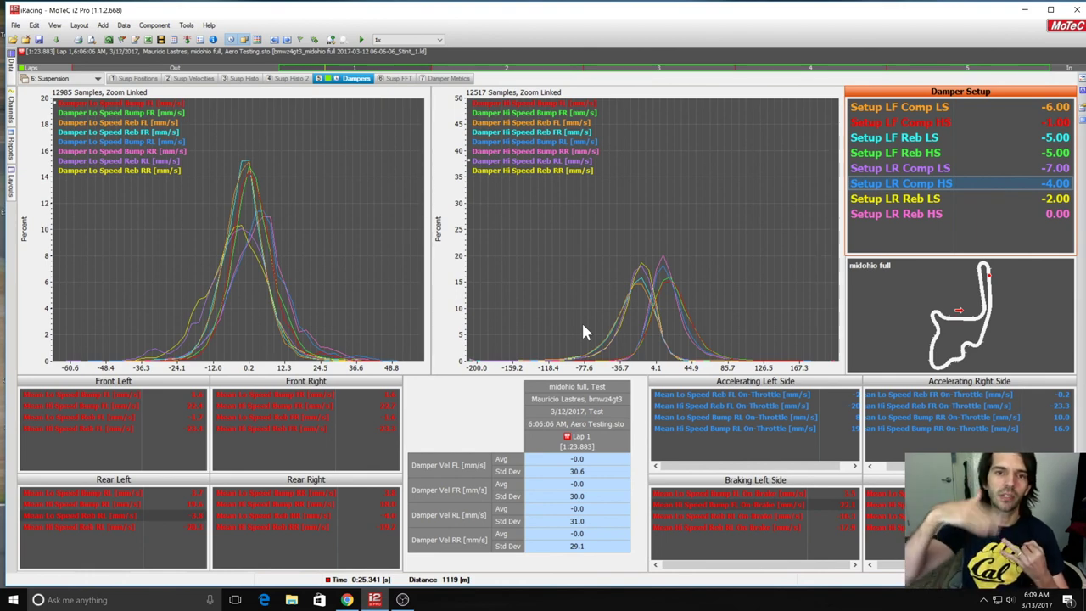
click(448, 79)
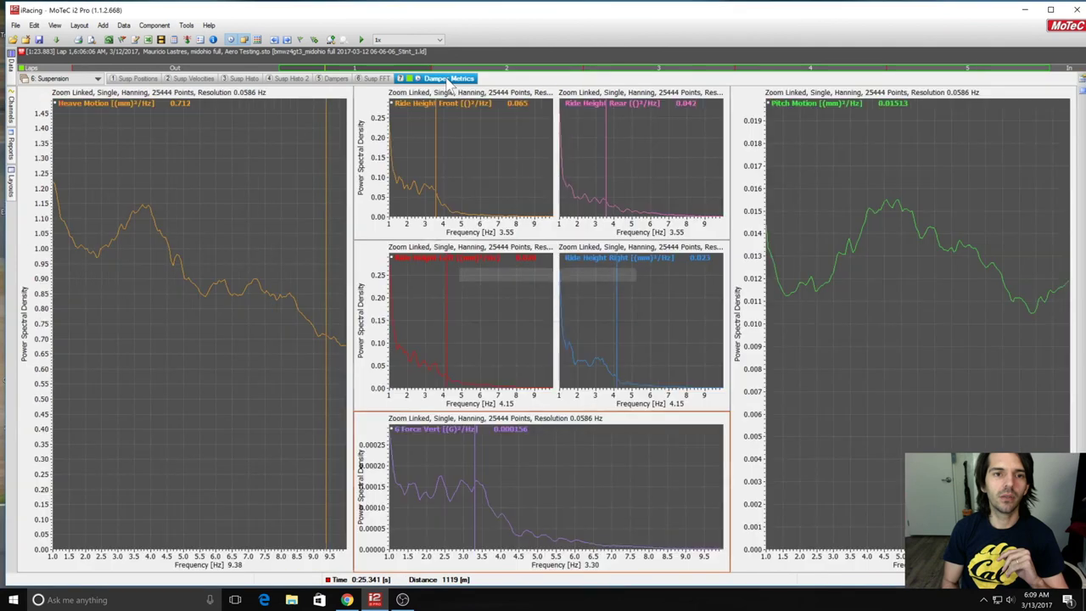